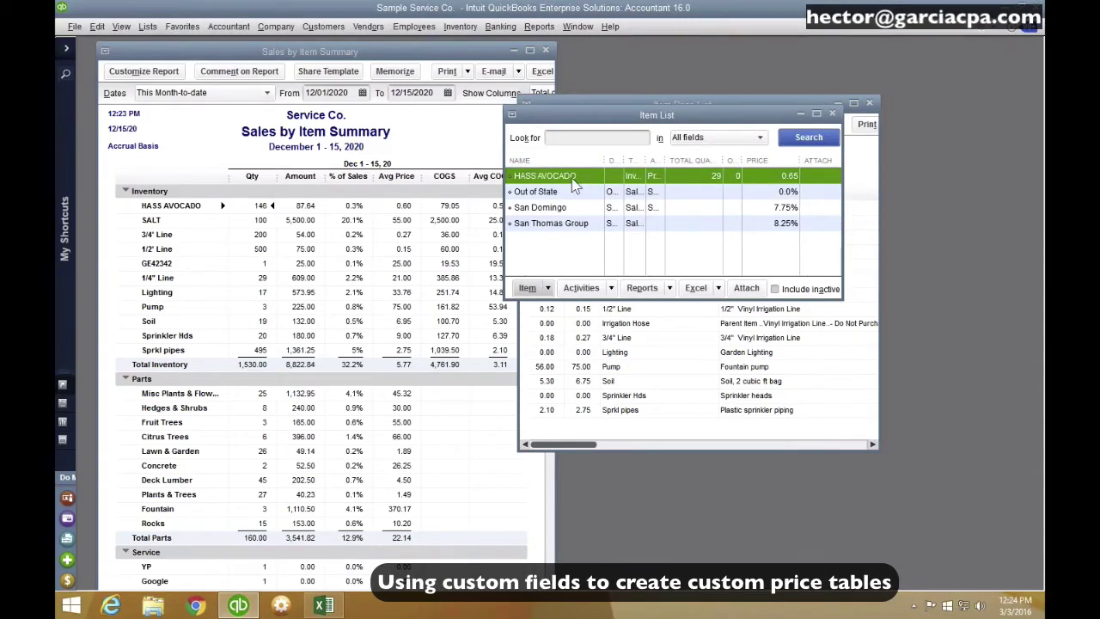
Open HASS AVOCADO's item custom fields and start defining new fields
right_click(574, 183)
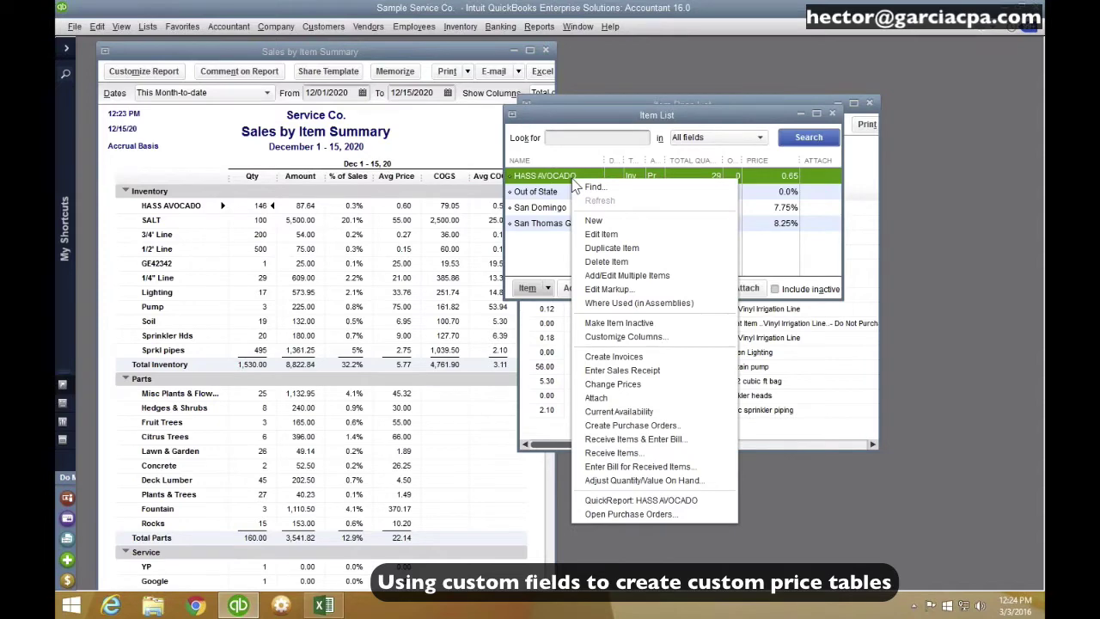
left_click(617, 235)
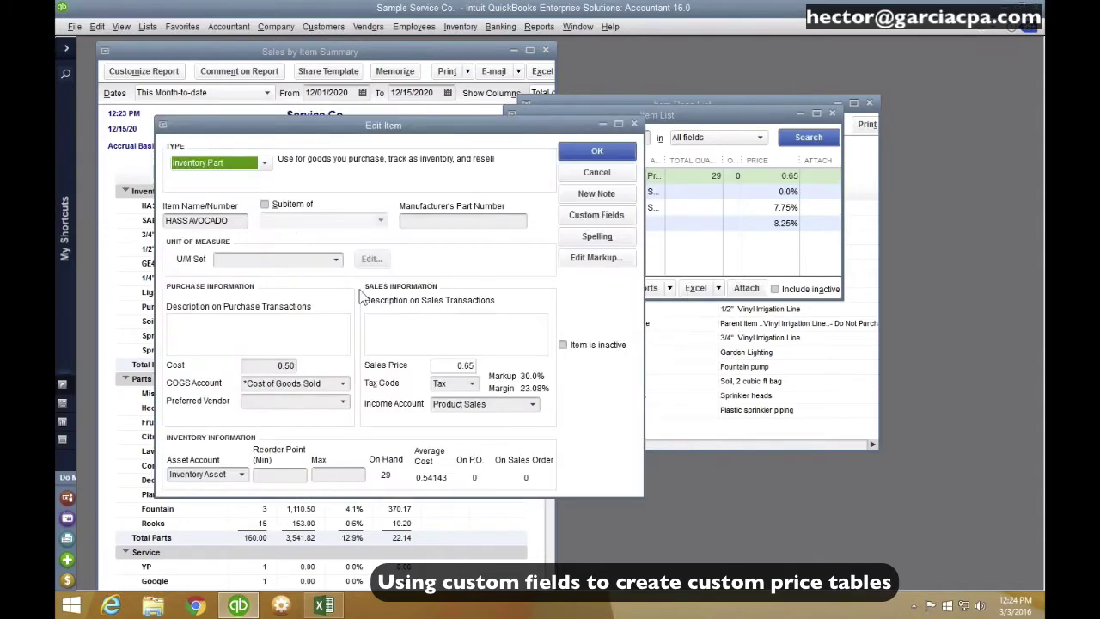
left_click(607, 220)
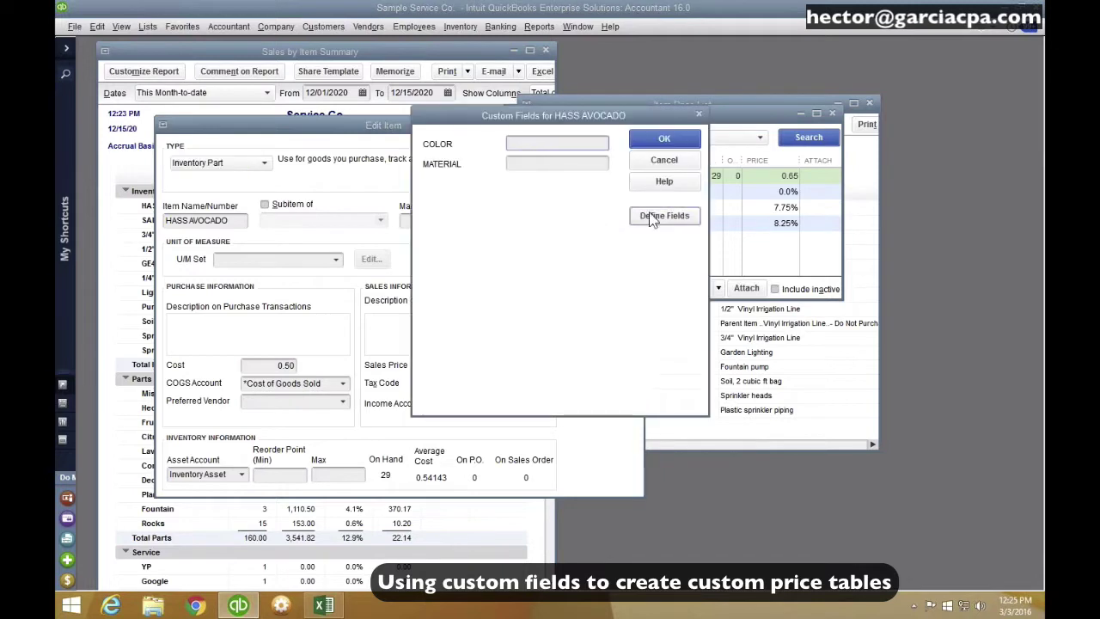
left_click(655, 218)
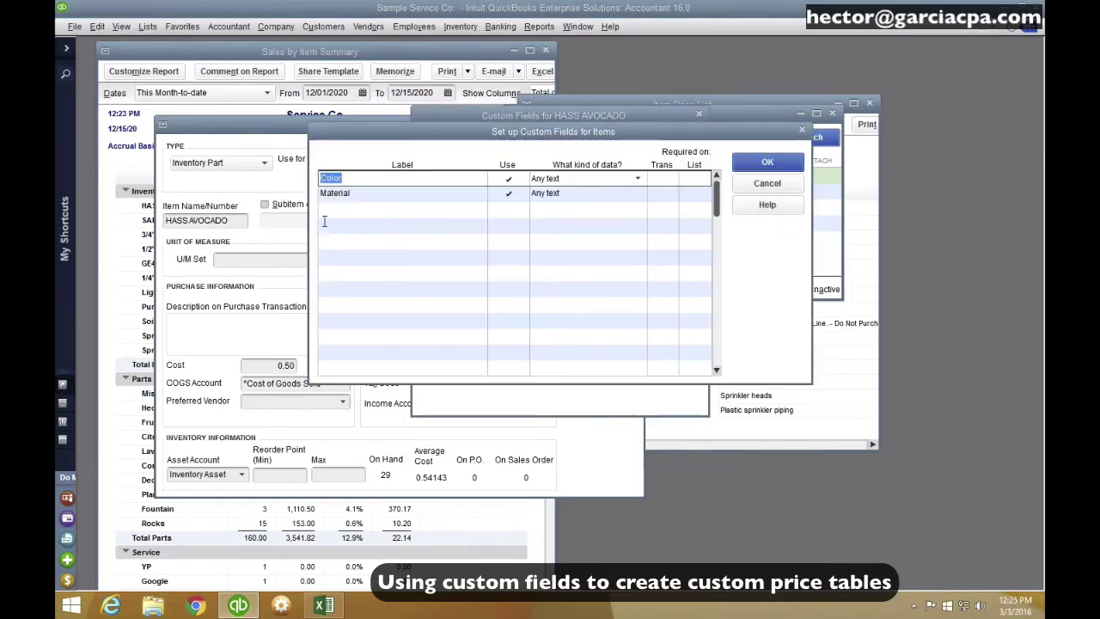
Add custom item fields TARGET MAX COST and TARGET MIN PRICE, mark both in use, and save
left_click(347, 210)
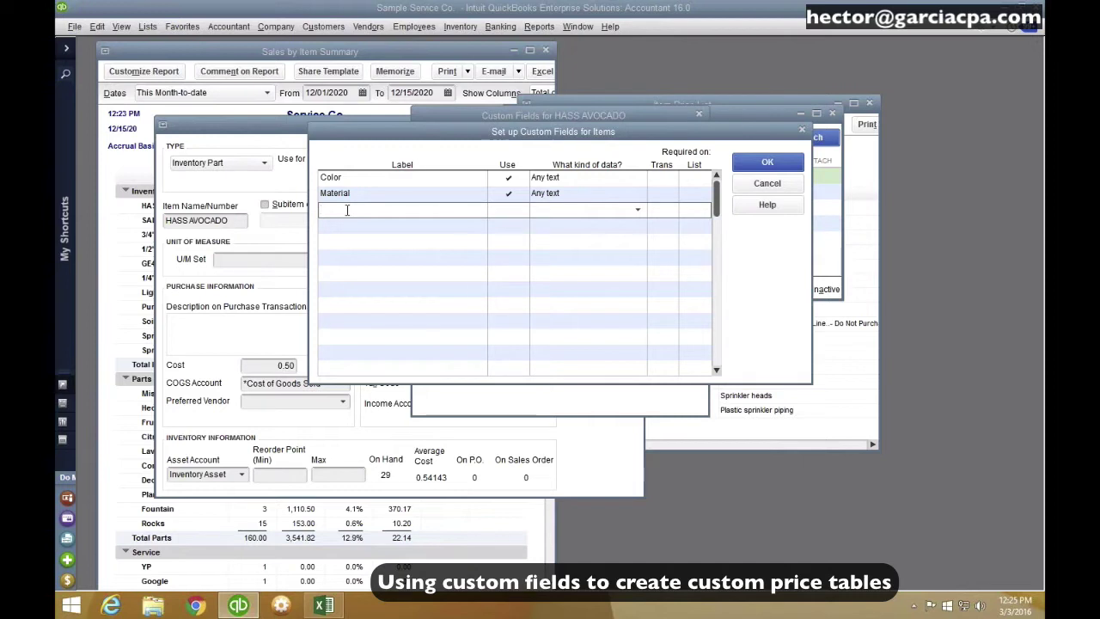
type("TARGET MAX COST")
left_click(362, 227)
type("TARGET")
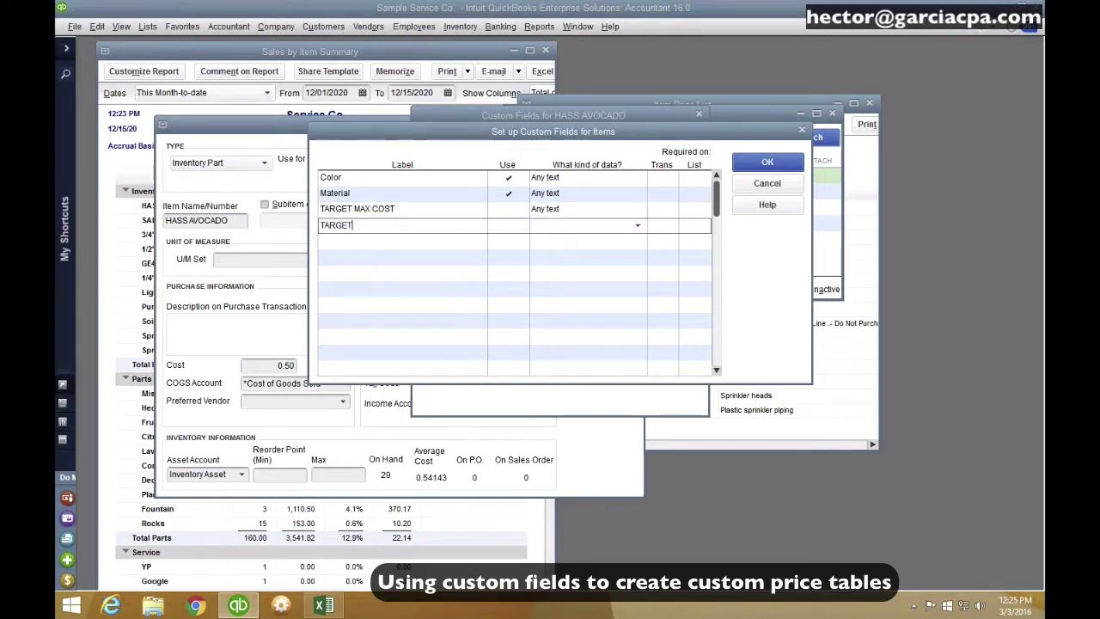
type(" MIN PRI")
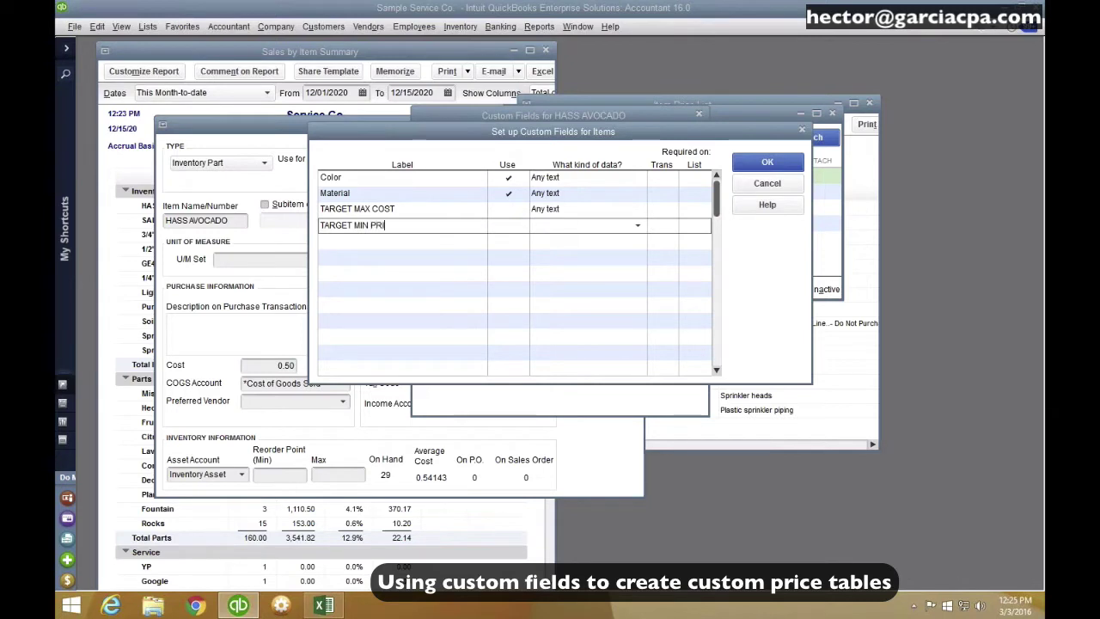
type("CE")
key("Tab")
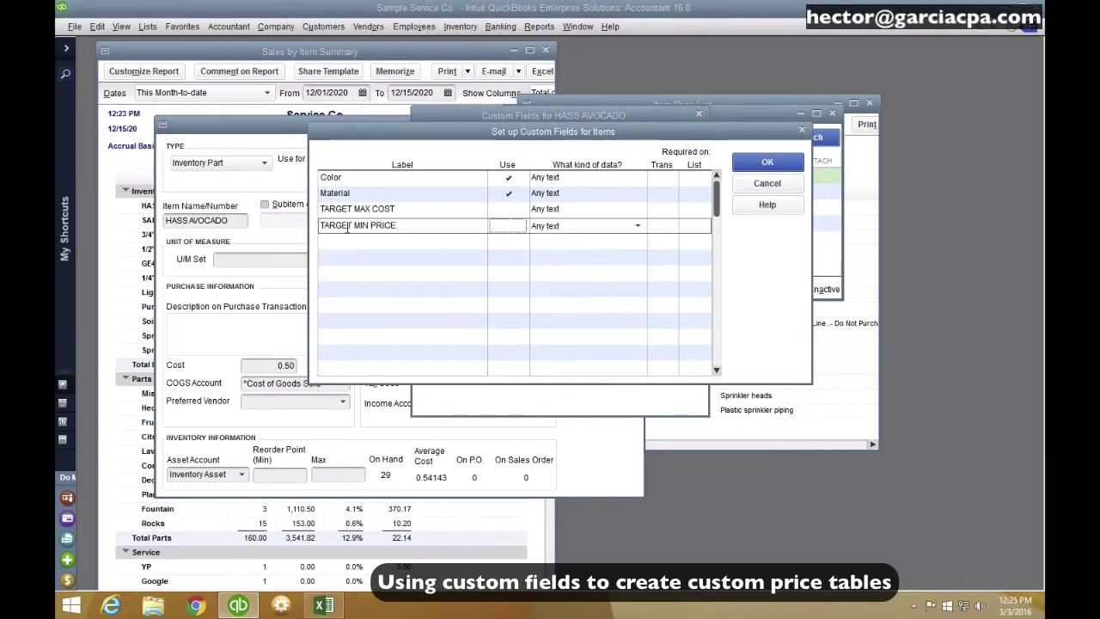
left_click(507, 225)
left_click(413, 209)
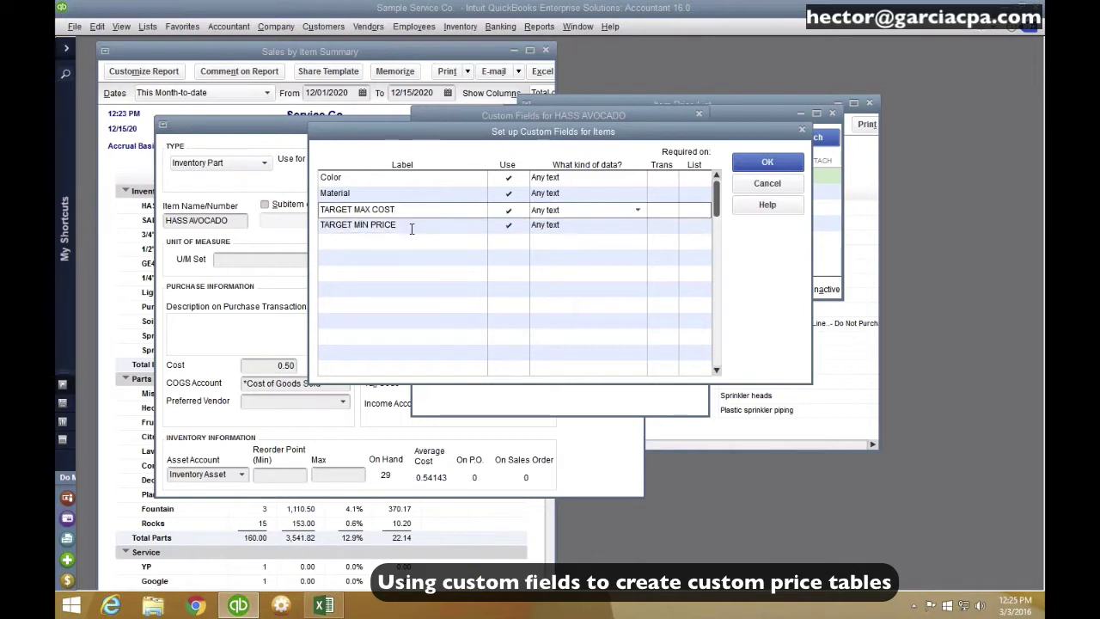
left_click(411, 225)
left_click(767, 166)
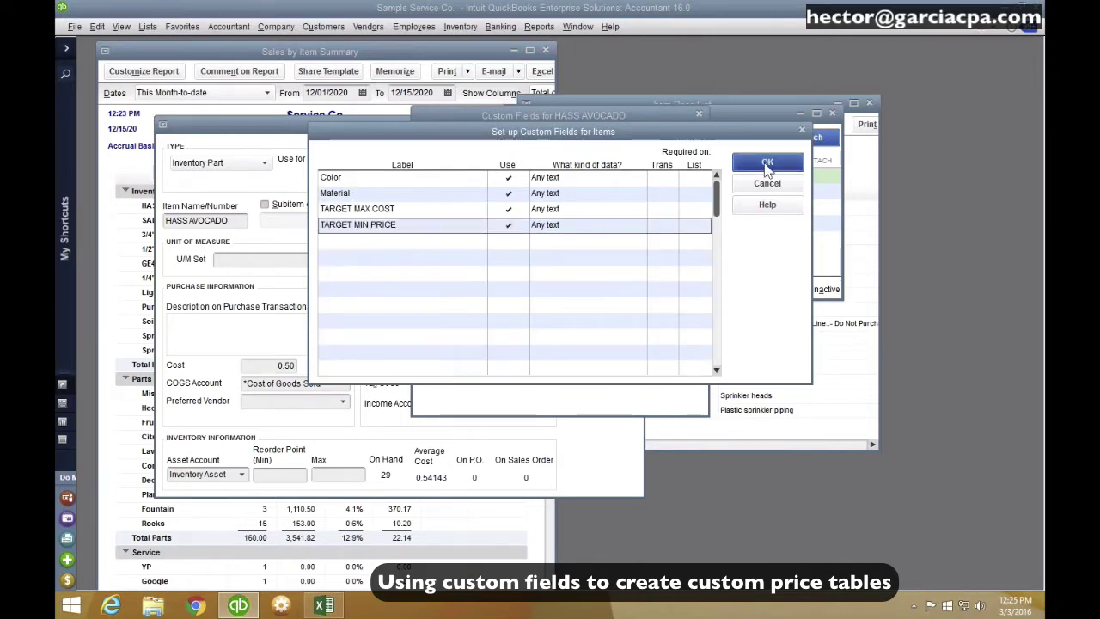
Enter .55 as HASS AVOCADO's TARGET MAX COST value
left_click(493, 265)
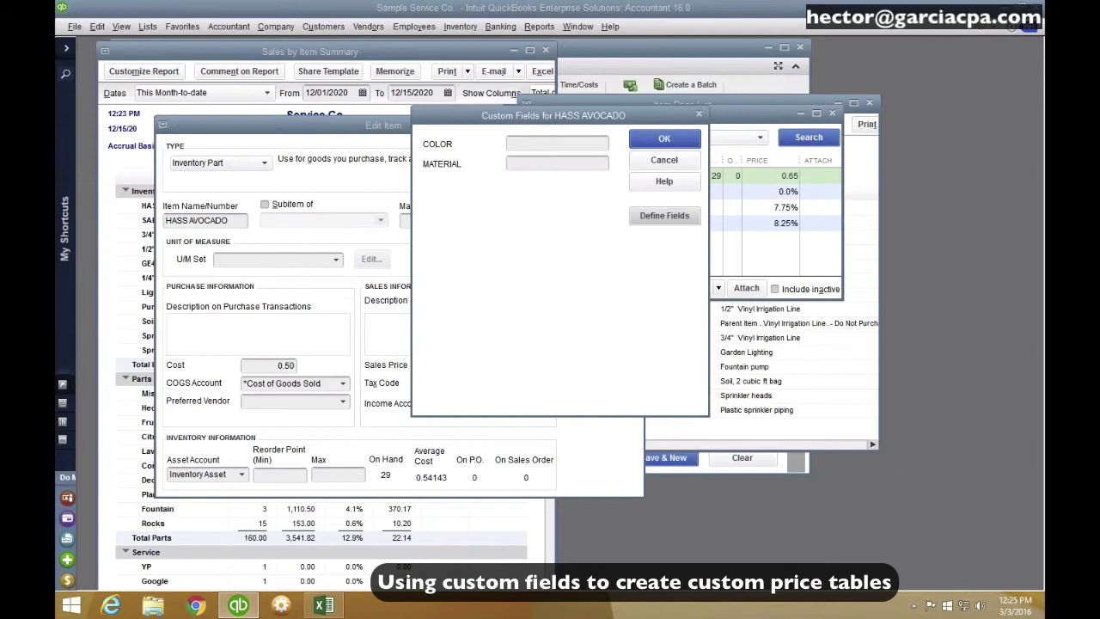
left_click(527, 185)
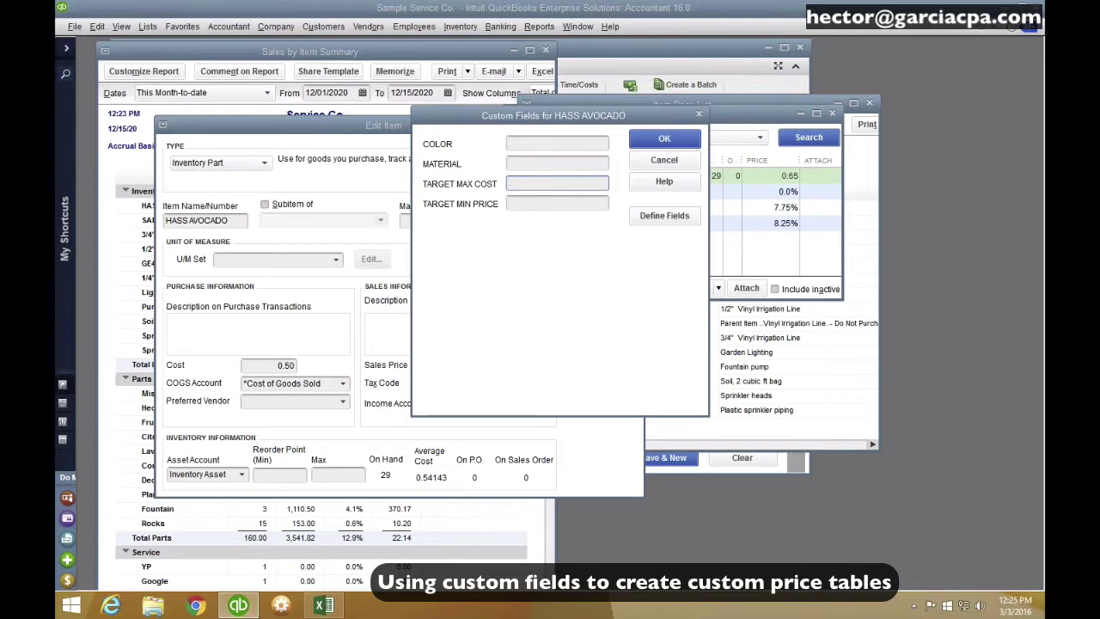
type(".55")
left_click(535, 201)
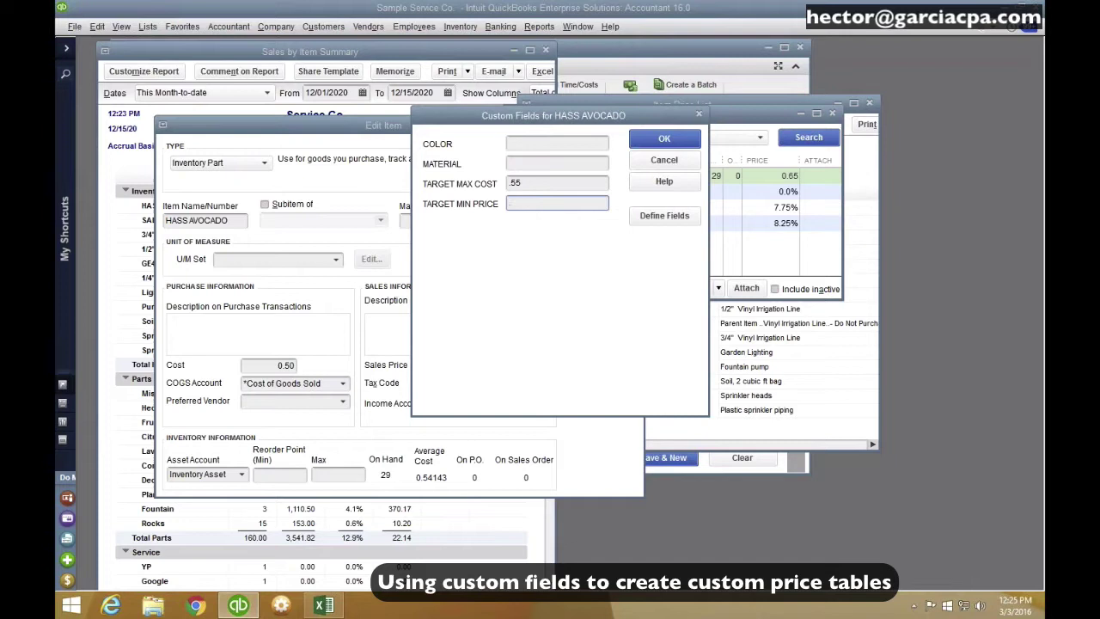
Rename the TARGET MIN PRICE field label to TARGET MAX COST (WINTER)
left_click(645, 220)
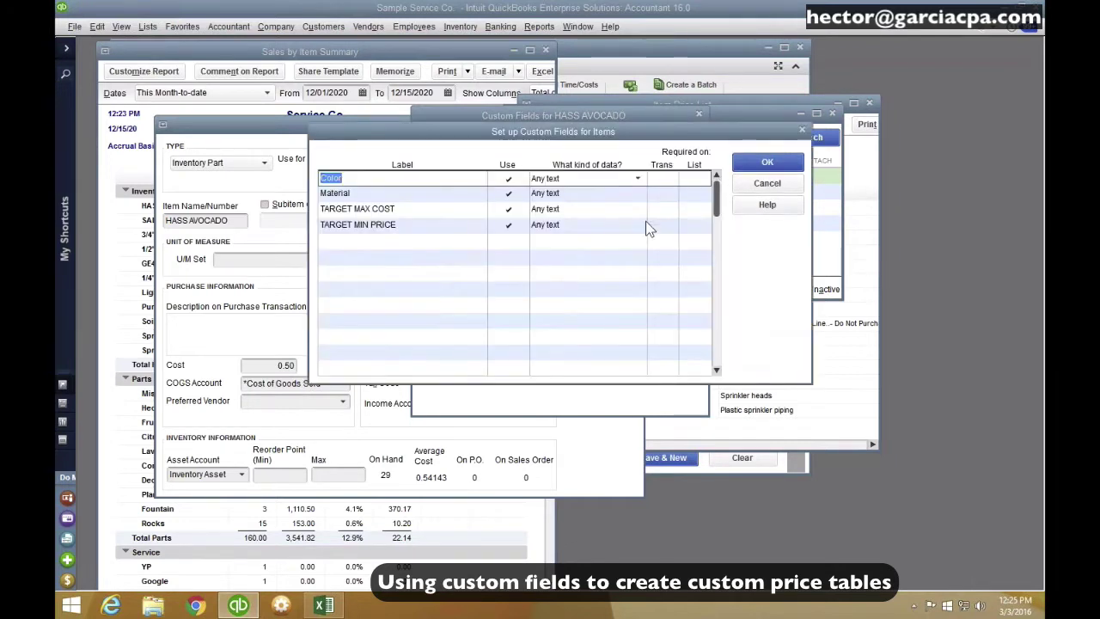
left_click(408, 226)
left_click(411, 227)
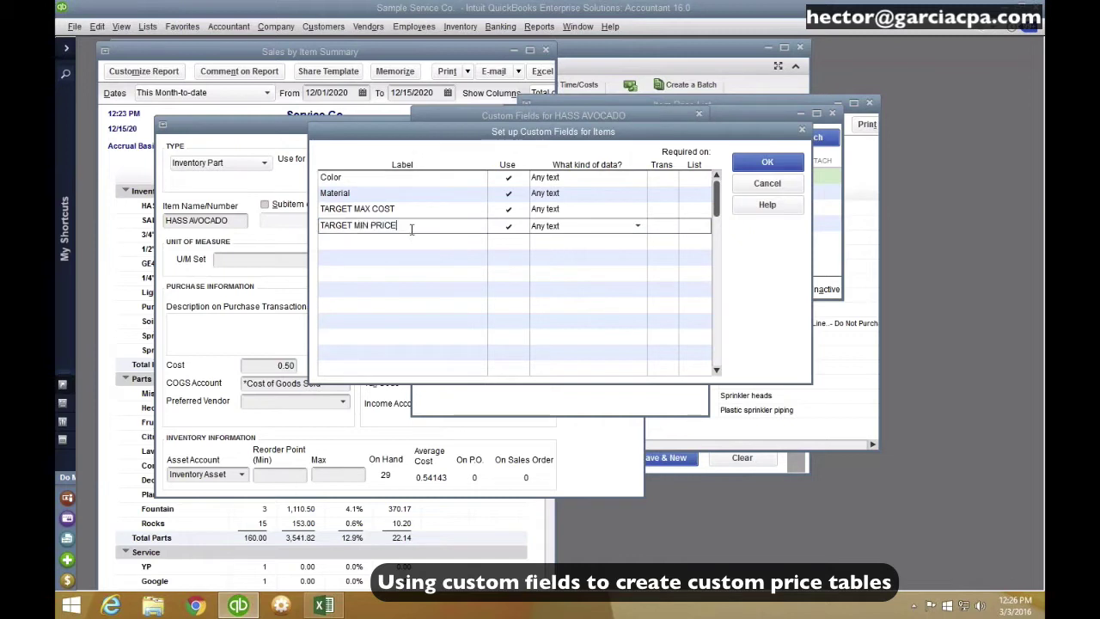
key("BackSpace")
key("BackSpace")
key("BackSpace")
key("BackSpace")
key("BackSpace")
type("MAX")
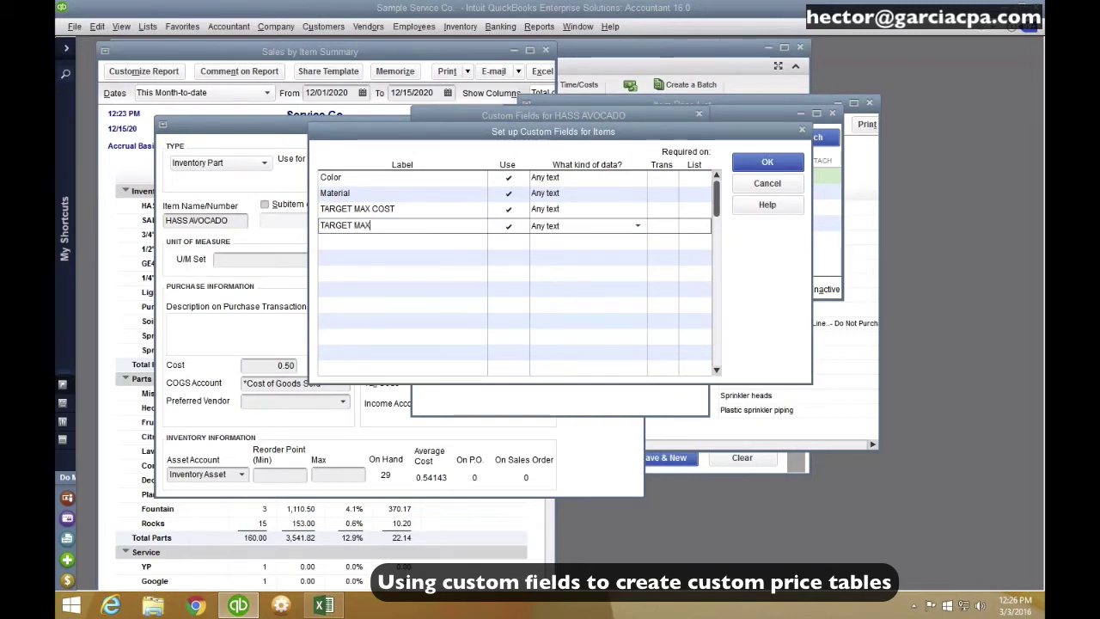
type(" COST")
key("Tab")
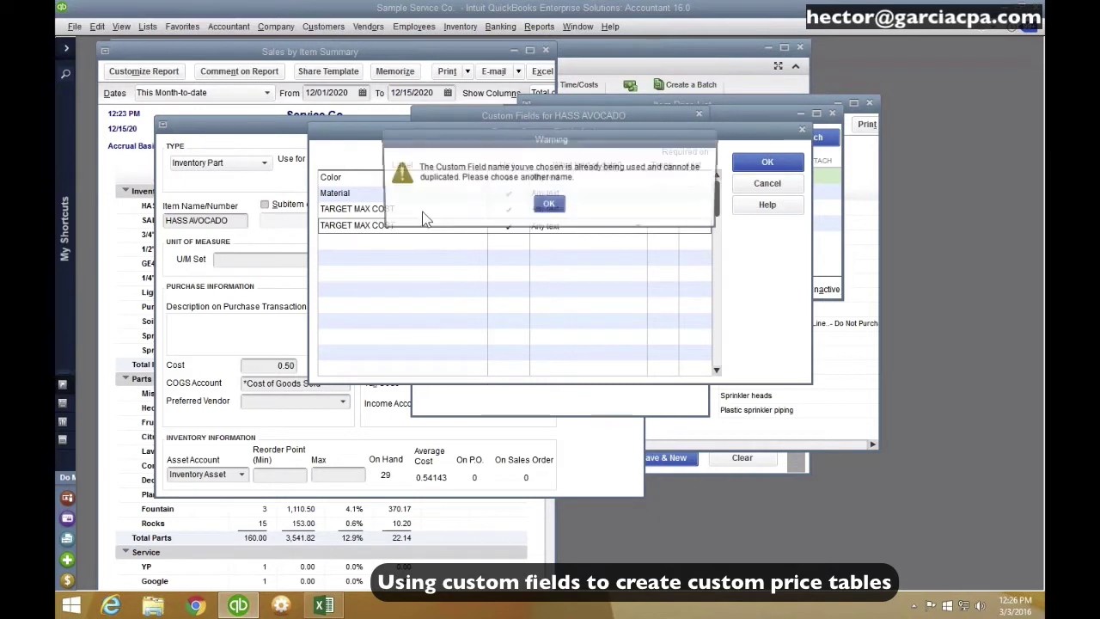
left_click(548, 204)
left_click(404, 228)
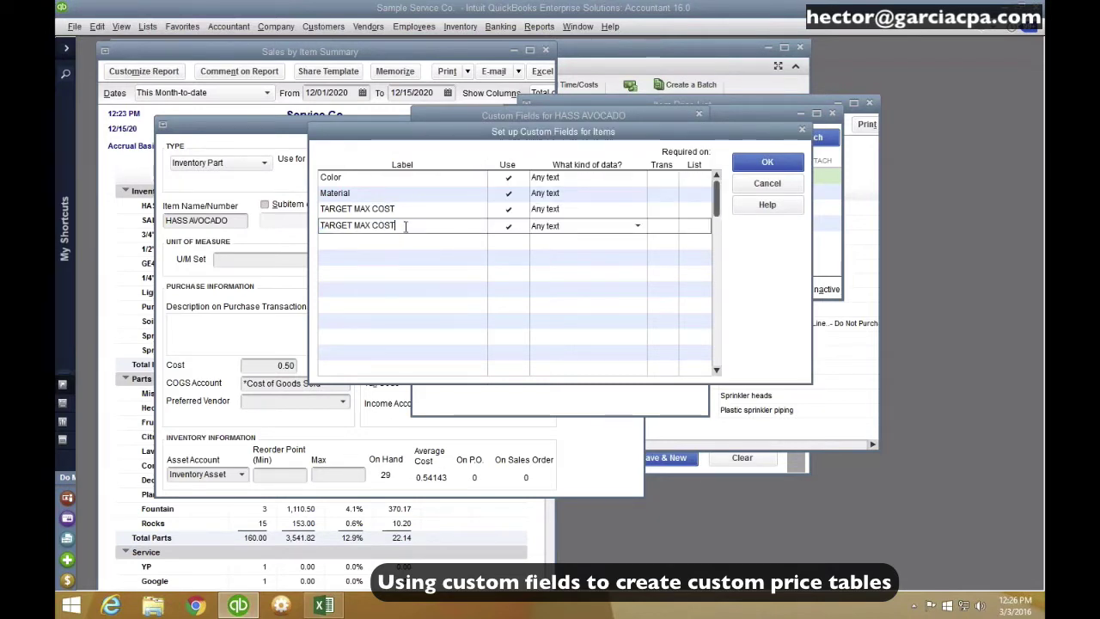
type("(WINDER")
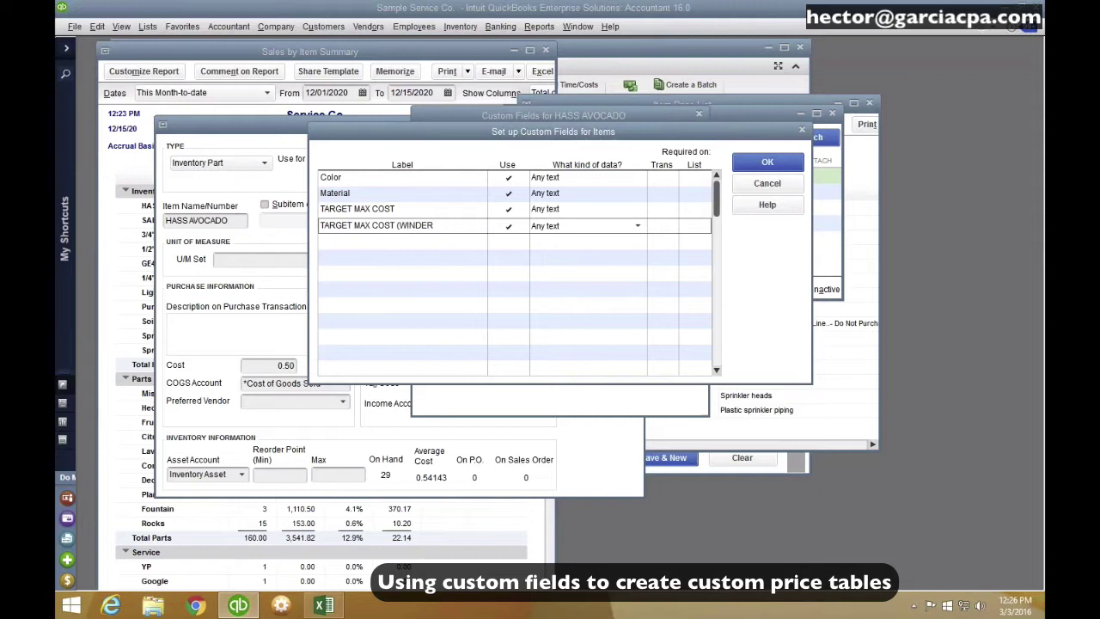
key("BackSpace")
key("BackSpace")
type("TER")
left_click(402, 201)
left_click(522, 288)
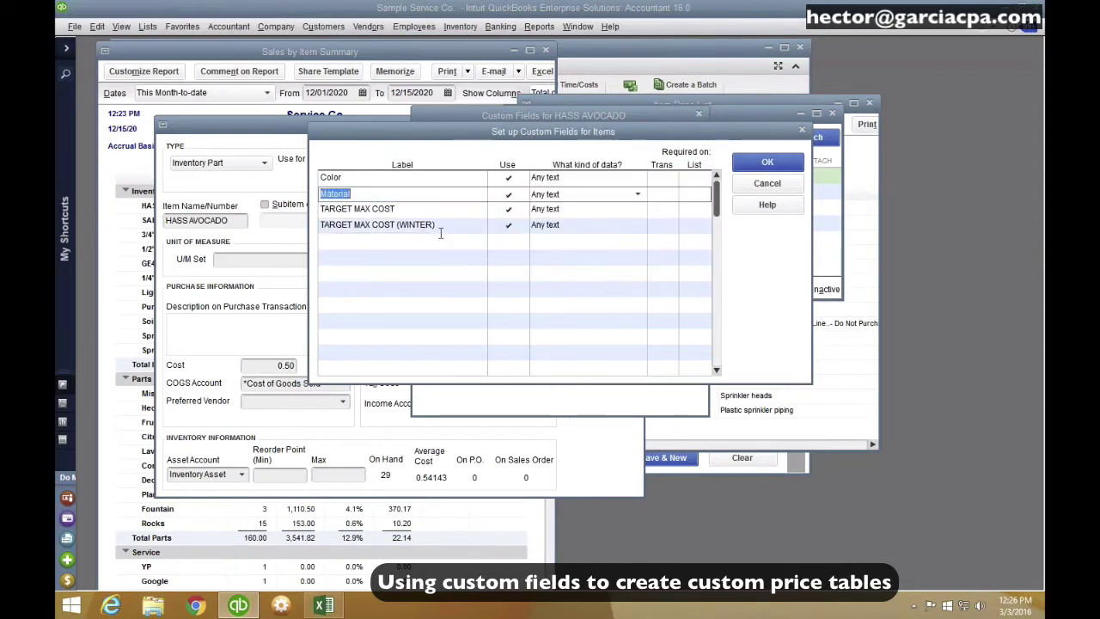
Rename the original label to TARGET MAX COST (SUMMER), add a TARGET MIN PRICE field, and save
left_click(424, 209)
key("End")
type("(S")
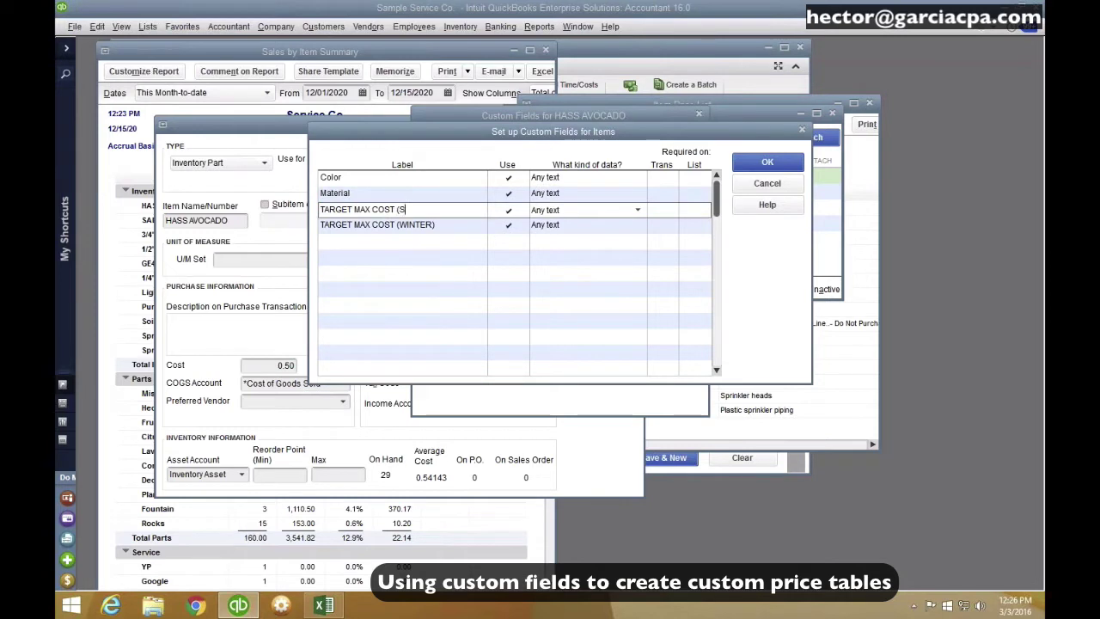
type("UMMER)")
left_click(383, 237)
left_click(523, 288)
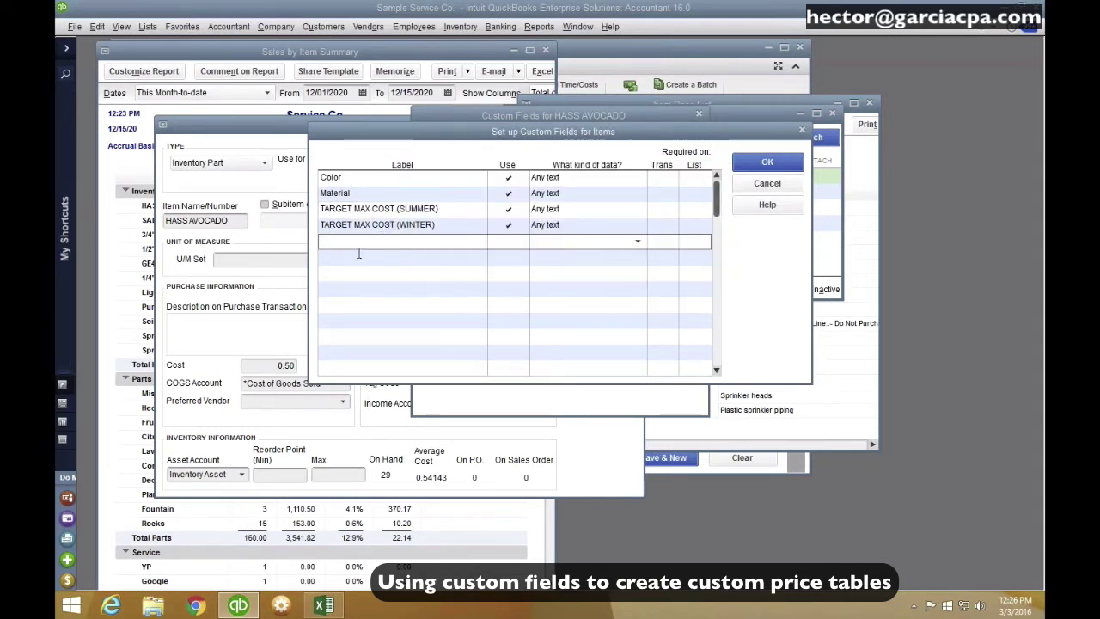
type("TARGET MIN PRICE")
key("Tab")
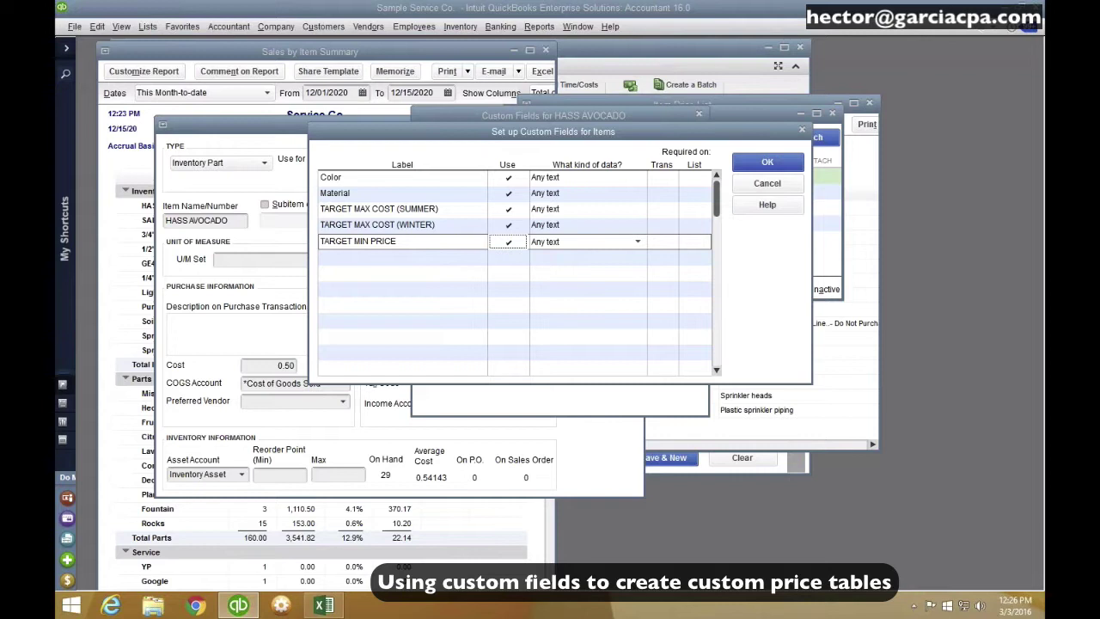
left_click(767, 161)
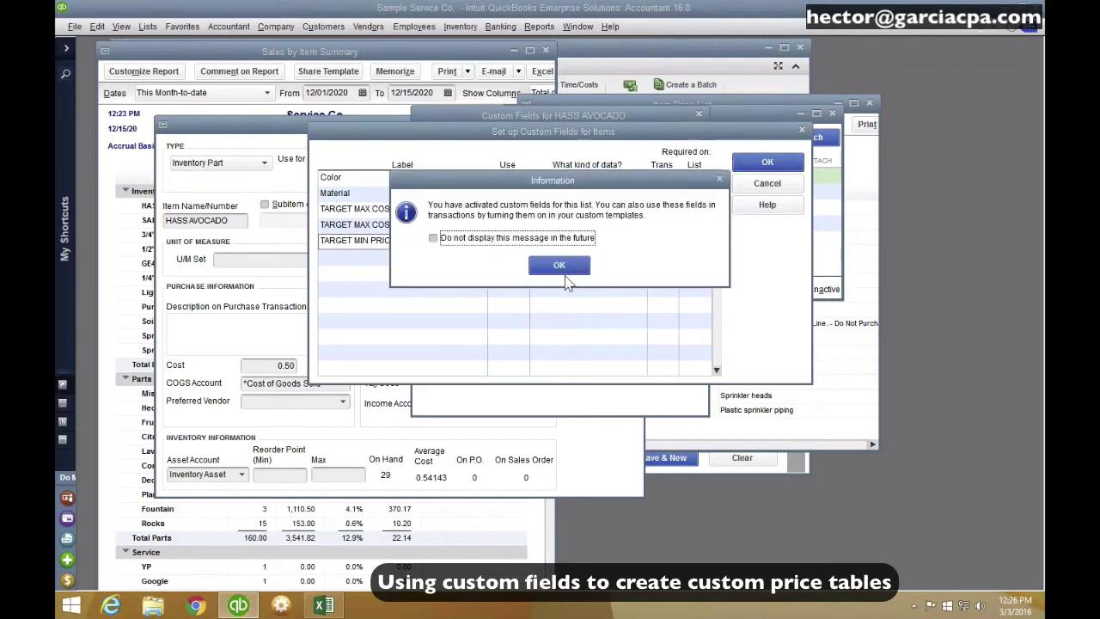
Enter .57 as the winter target max cost and .59 as TARGET MIN PRICE, then save
left_click(558, 265)
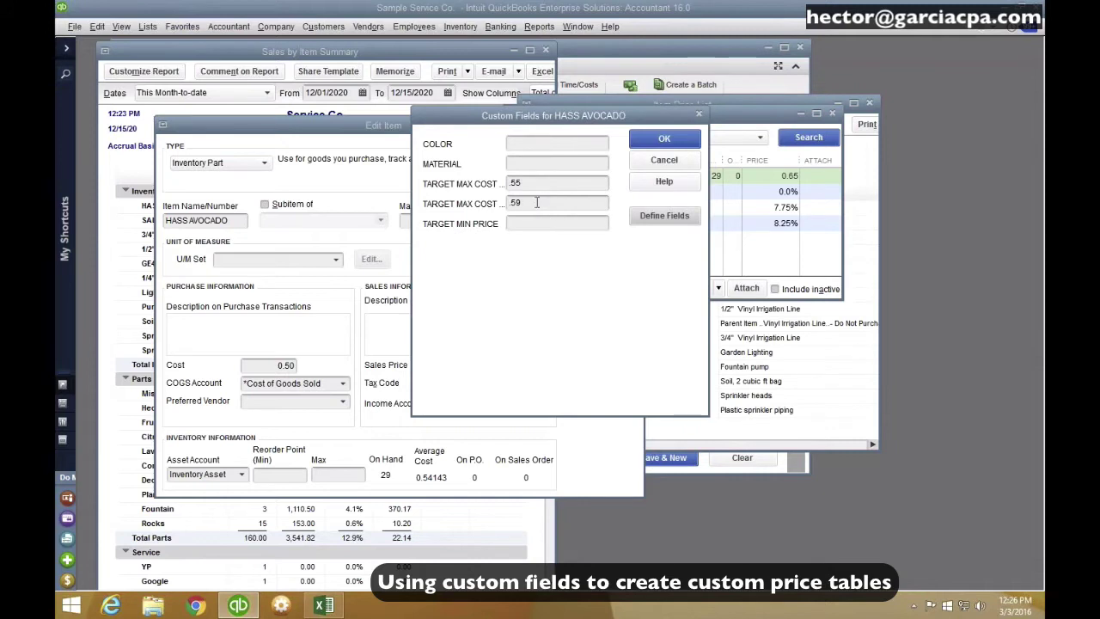
double_click(536, 201)
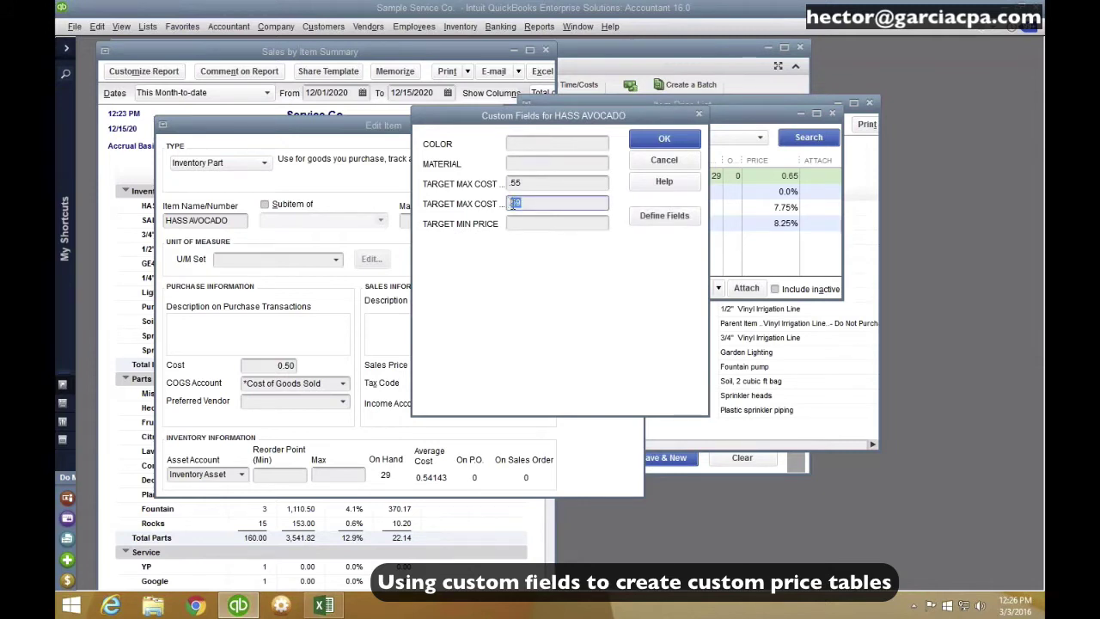
type(".5")
left_click(530, 225)
type(".59")
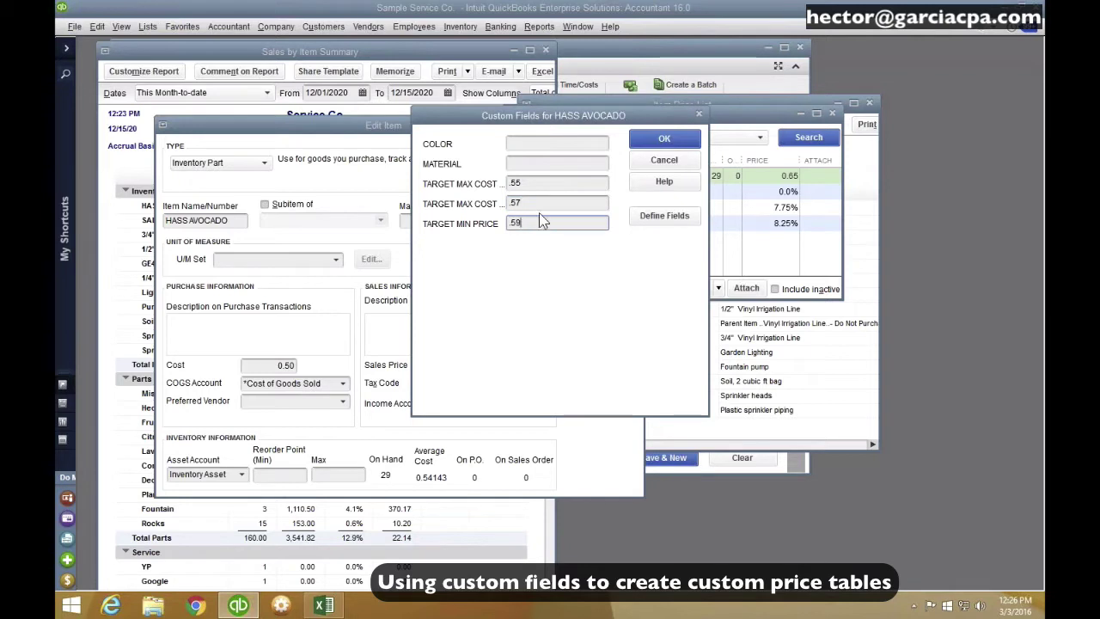
left_click(660, 143)
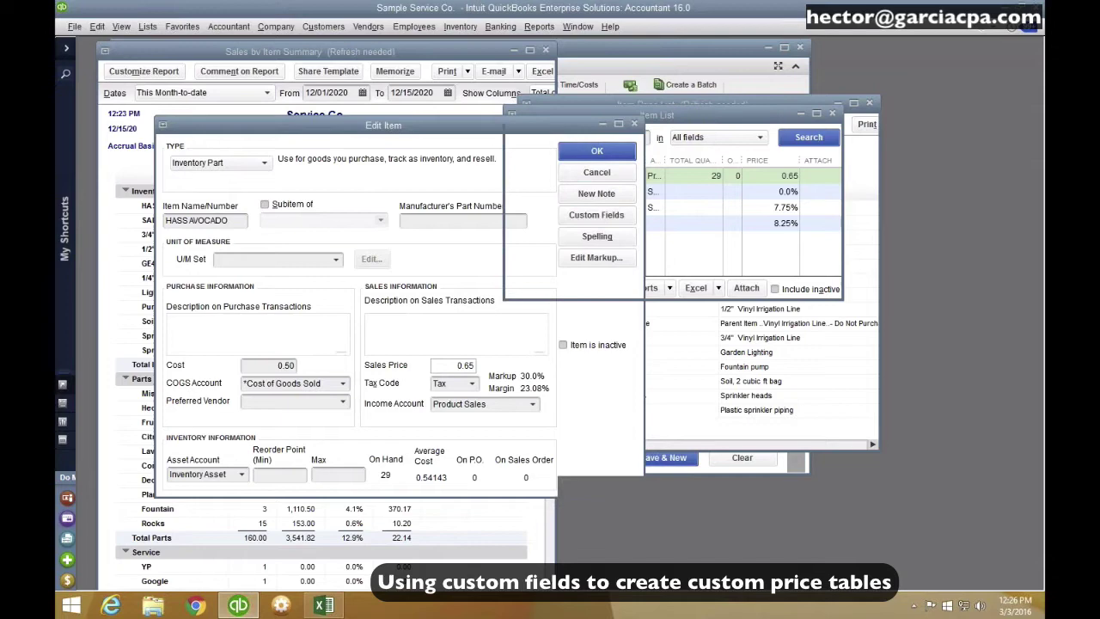
Add the summer and winter TARGET MAX COST and TARGET MIN PRICE columns to the Item Price List
left_click(599, 151)
left_click(835, 115)
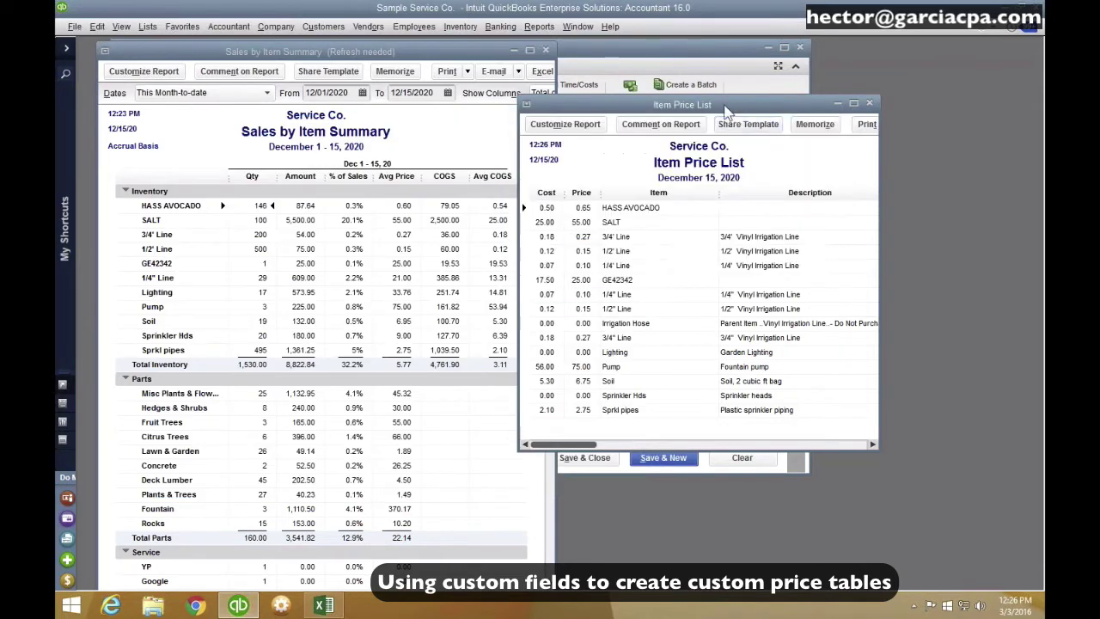
left_click(565, 123)
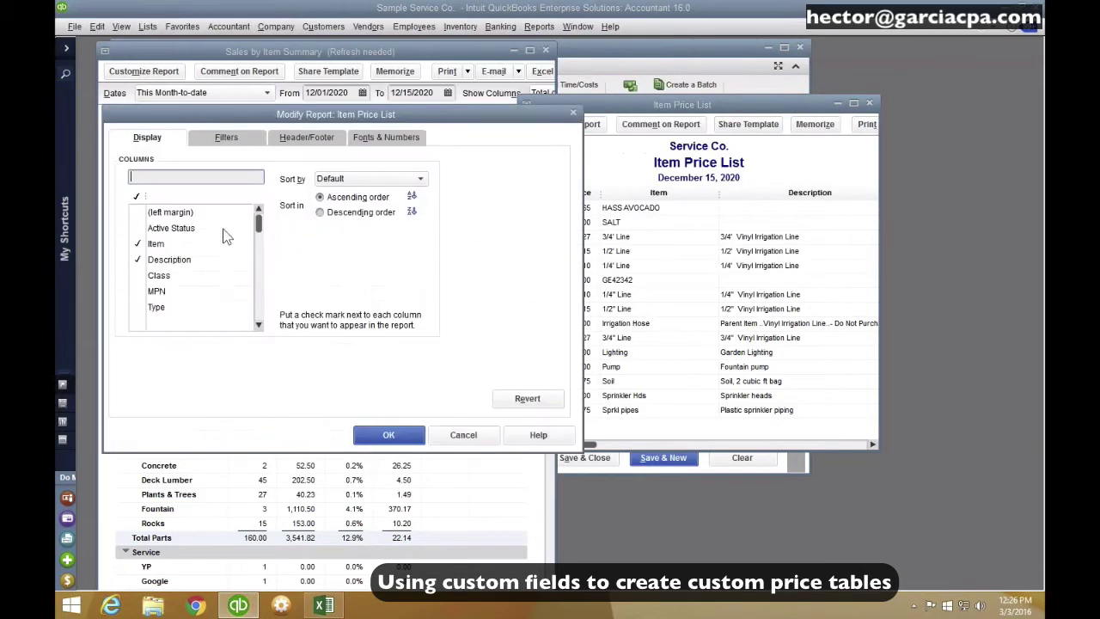
type("tar")
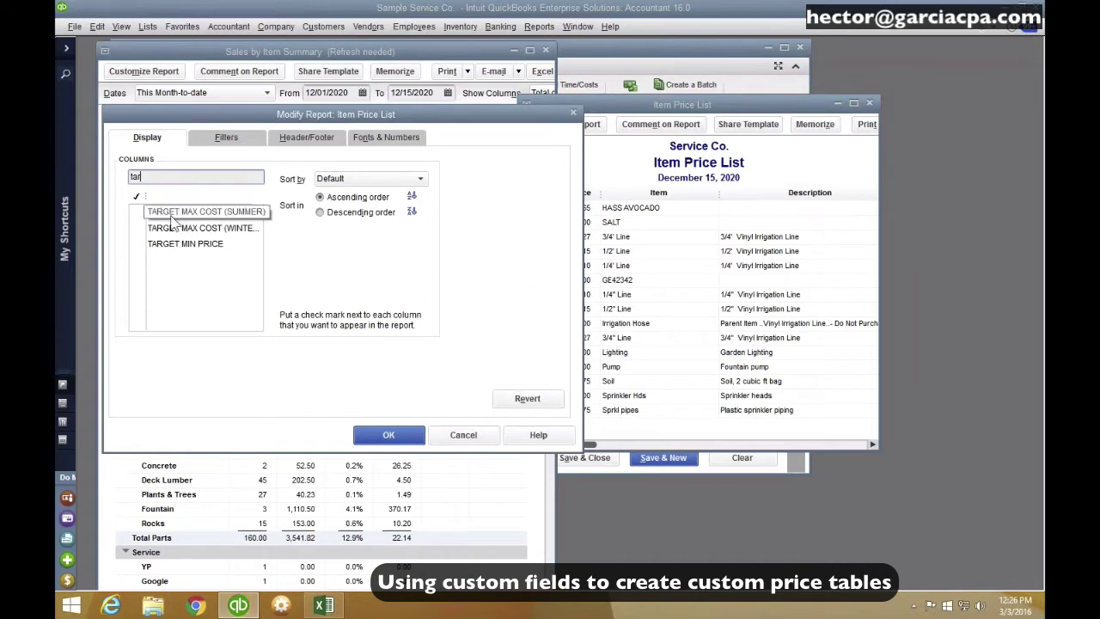
left_click(137, 211)
left_click(136, 228)
left_click(137, 244)
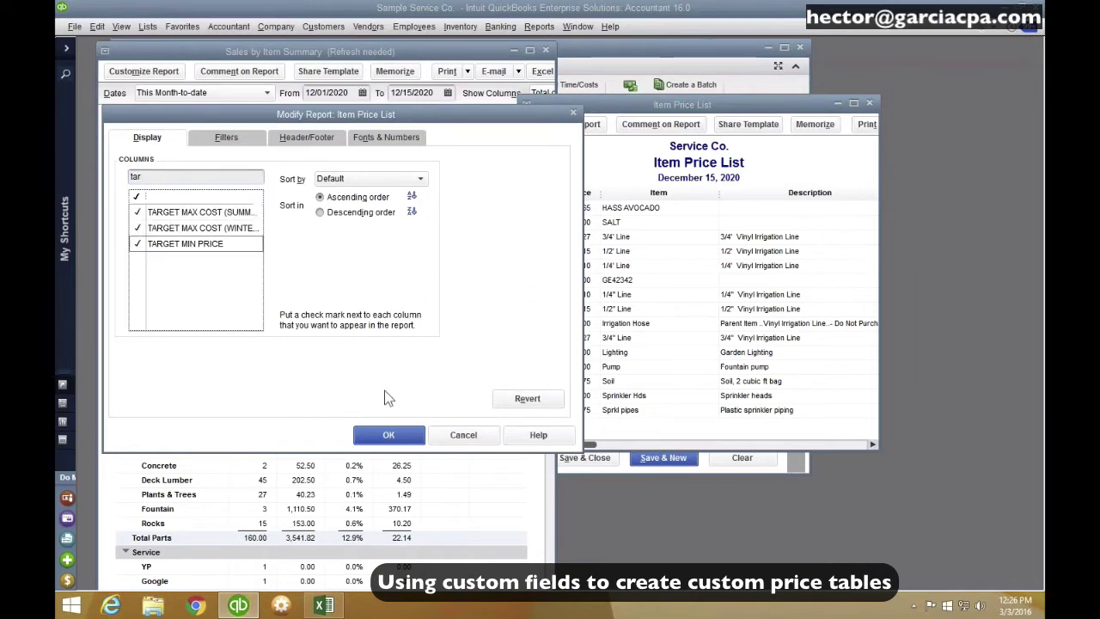
left_click(389, 434)
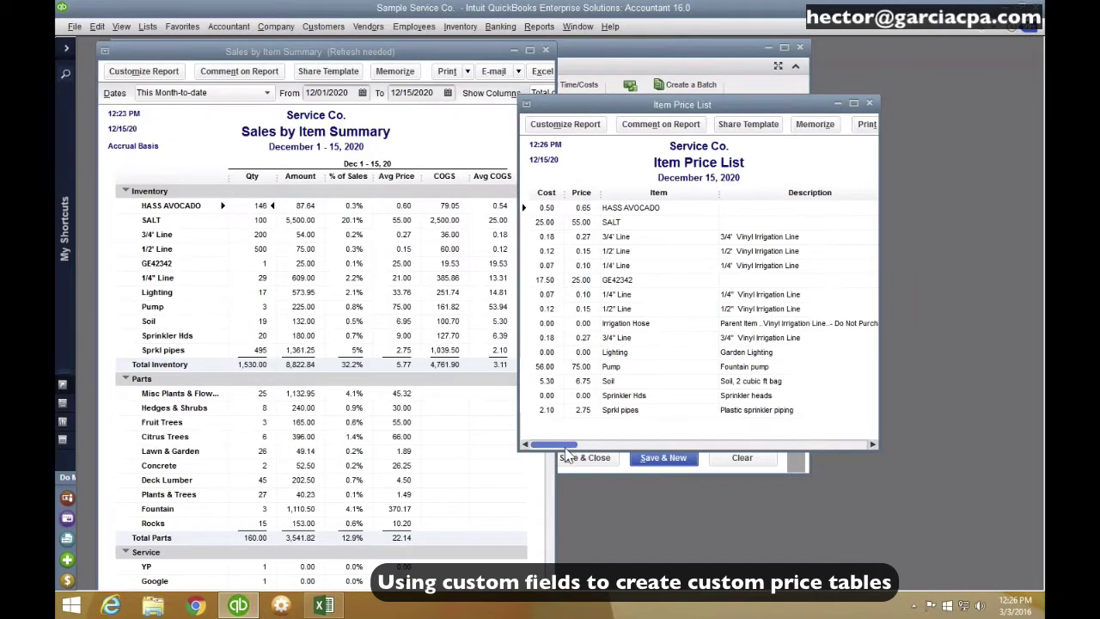
Move the three target columns right after Price, narrow them, and restore the window size
left_click_drag(557, 444, 816, 440)
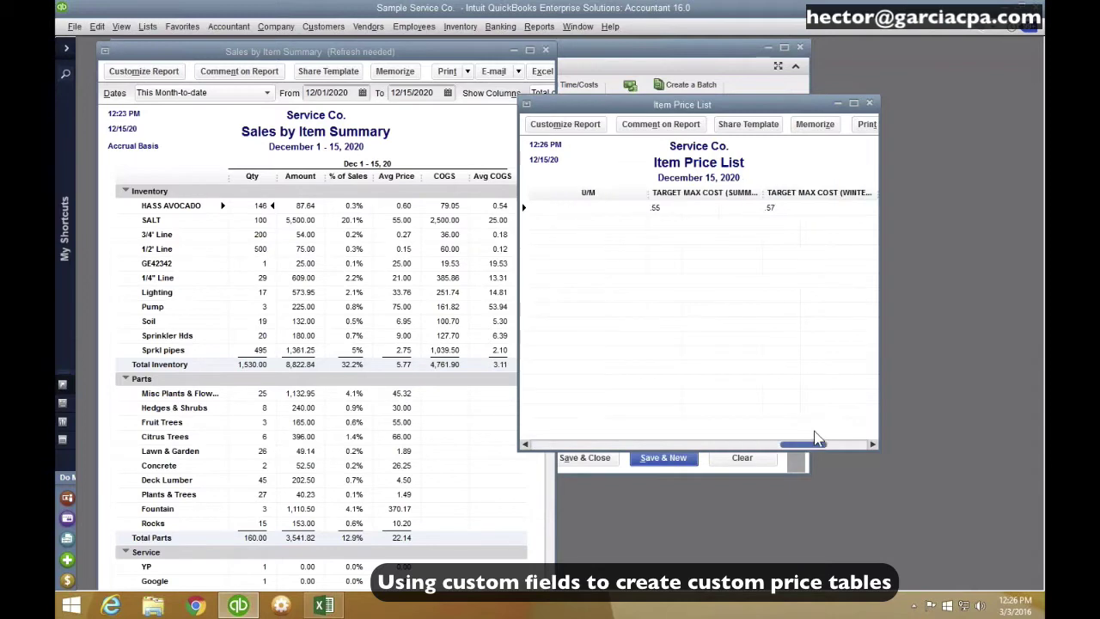
left_click(853, 103)
left_click_drag(760, 125, 129, 120)
left_click_drag(849, 115, 249, 122)
left_click_drag(972, 114, 355, 127)
left_click_drag(238, 115, 160, 116)
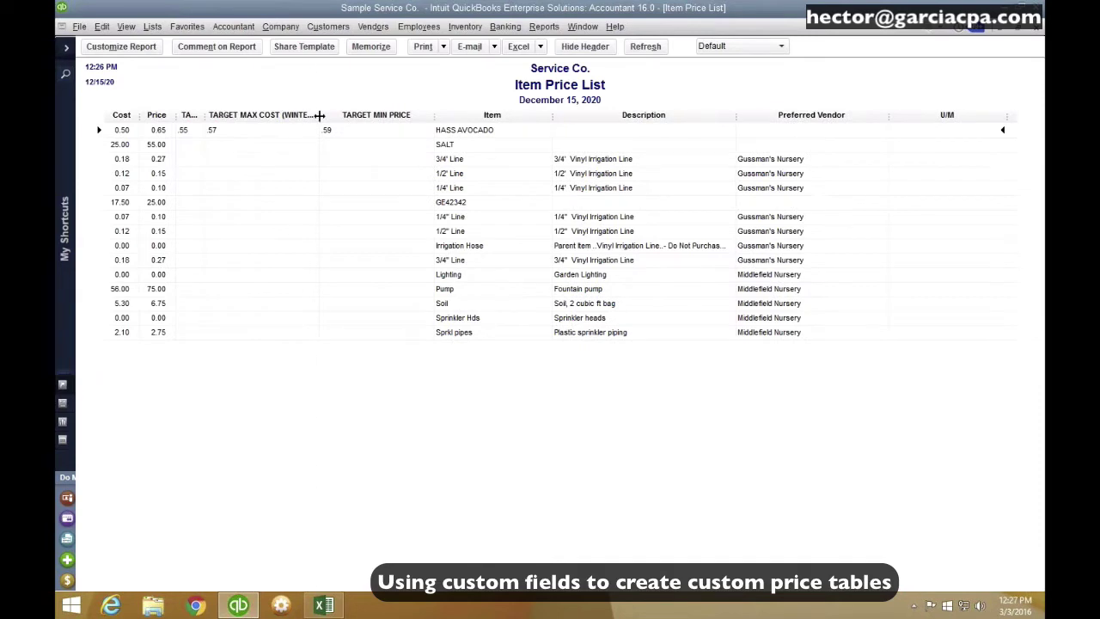
left_click_drag(318, 115, 227, 115)
left_click_drag(385, 114, 300, 115)
left_click(1019, 28)
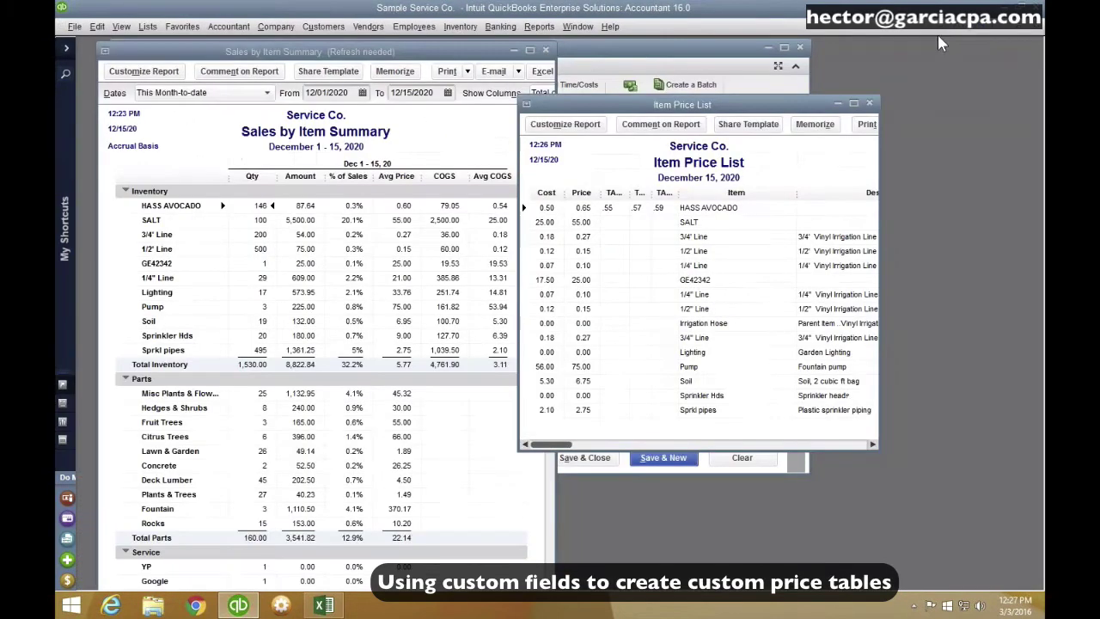
Move the price list aside and bring up the Customers menu via the menu bar
left_click_drag(896, 104, 589, 107)
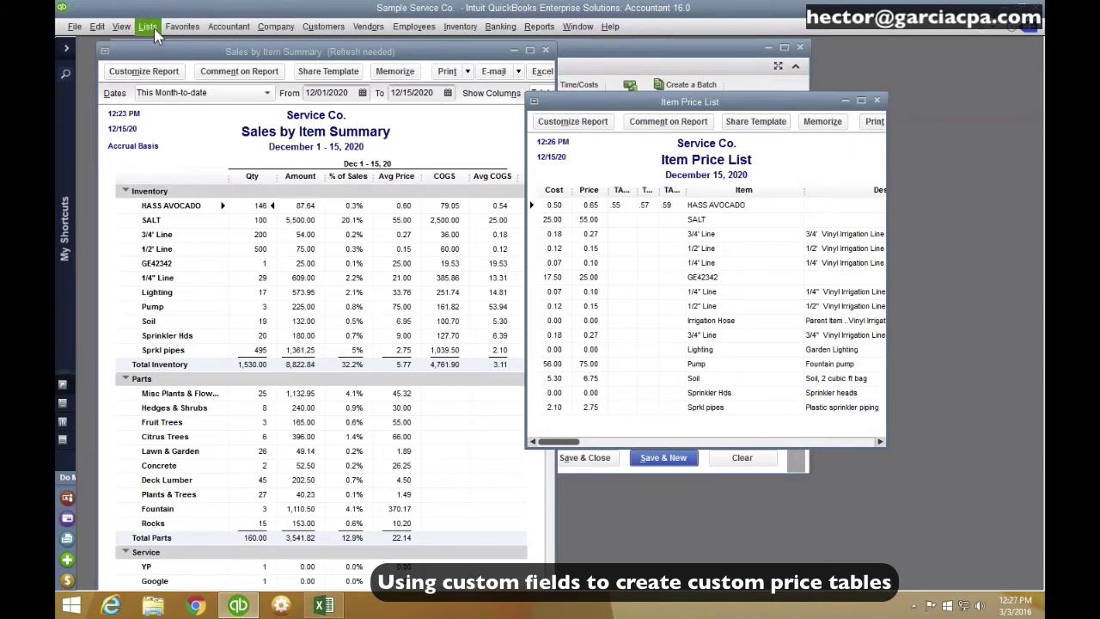
left_click(413, 31)
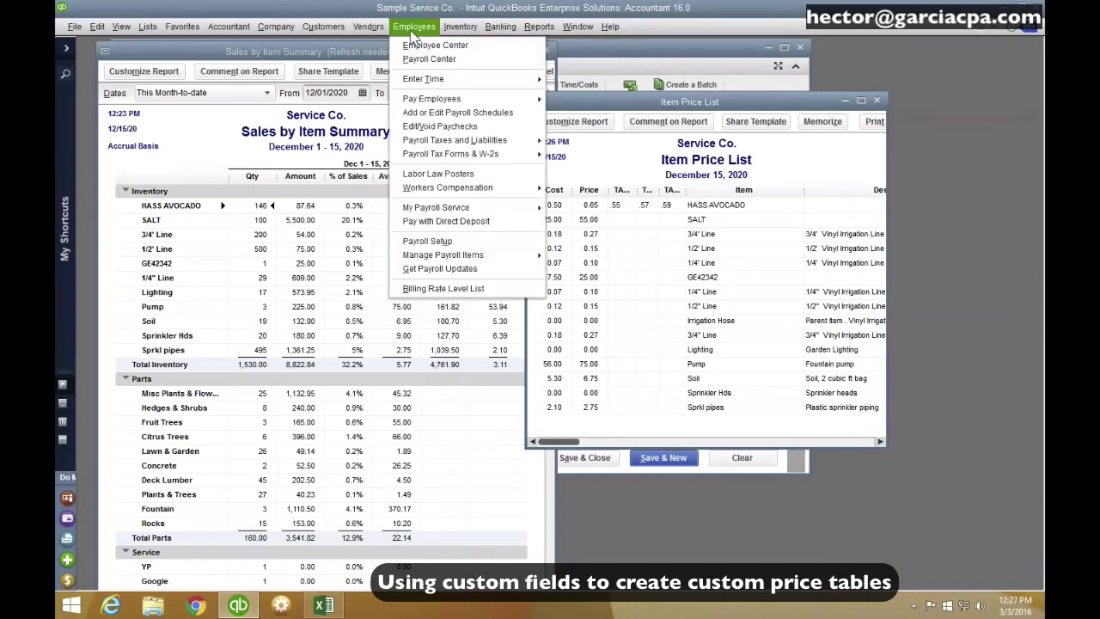
mouse_move(335, 31)
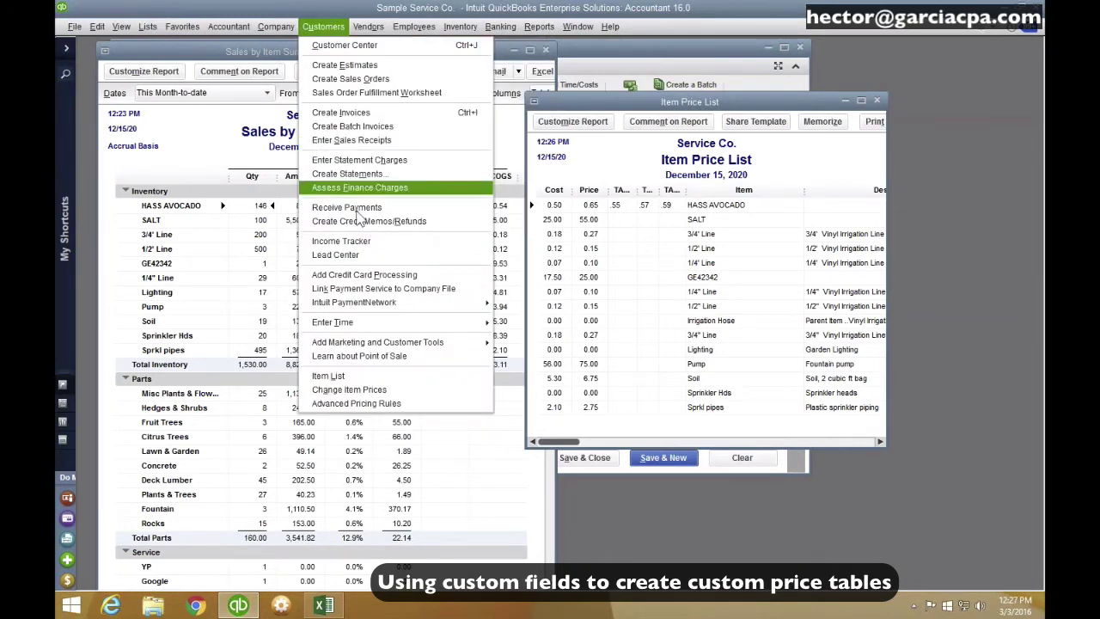
Create a new maximized estimate and open its data layout Columns settings
left_click(348, 64)
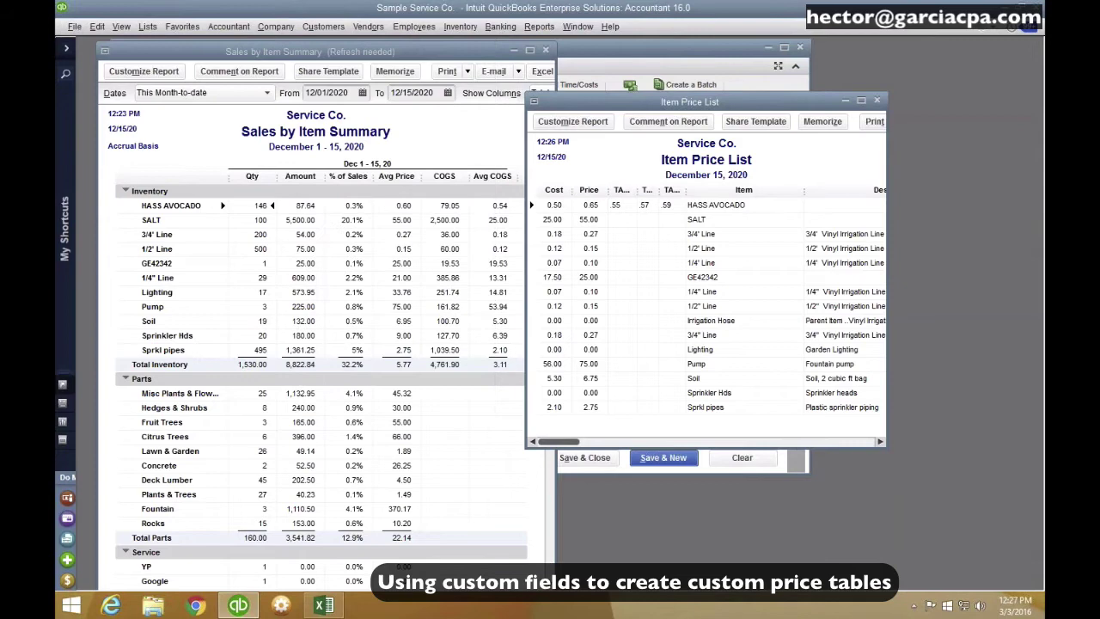
double_click(415, 47)
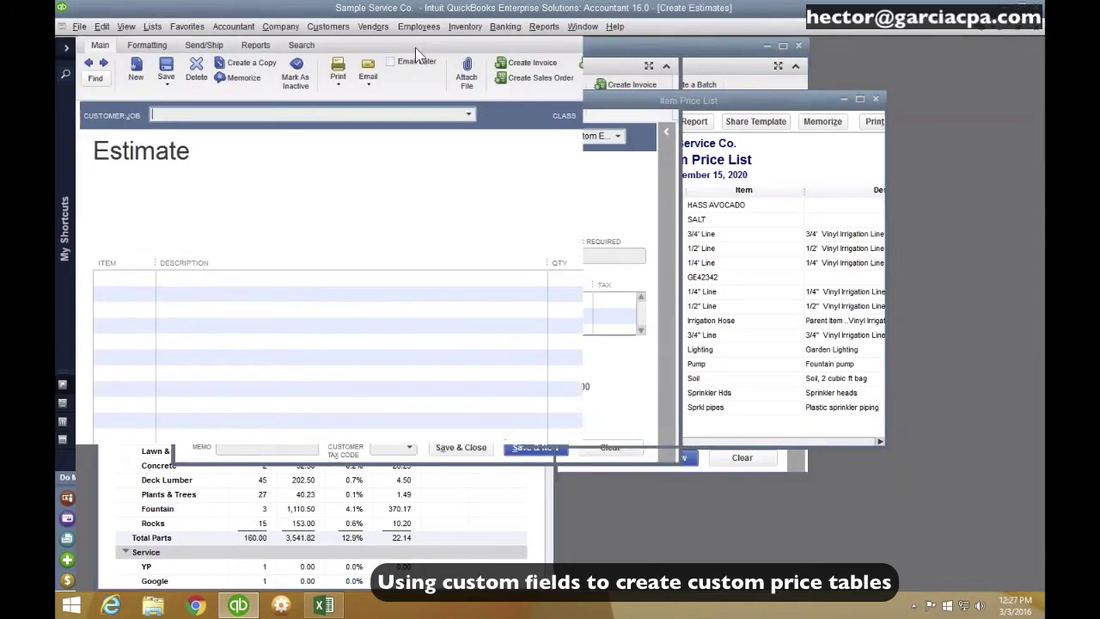
left_click(150, 48)
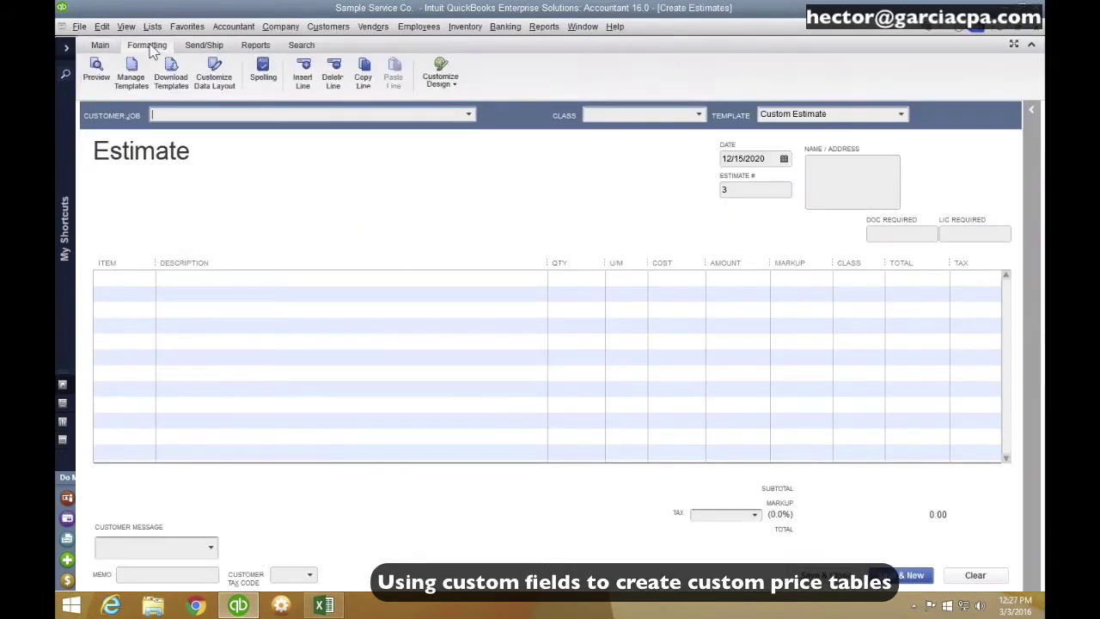
left_click(214, 79)
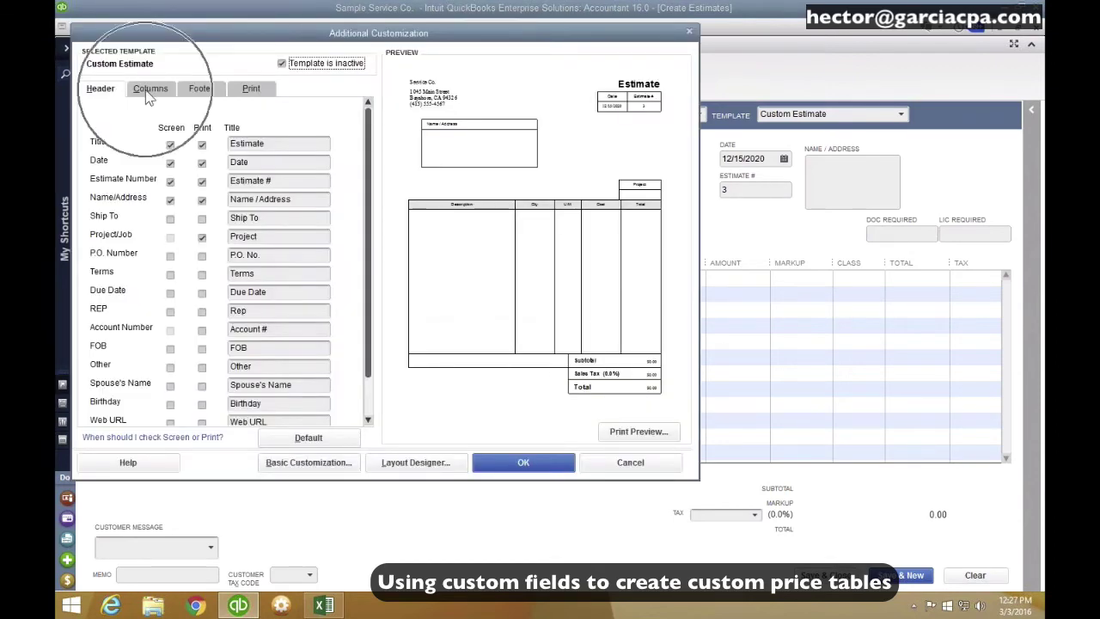
left_click(150, 89)
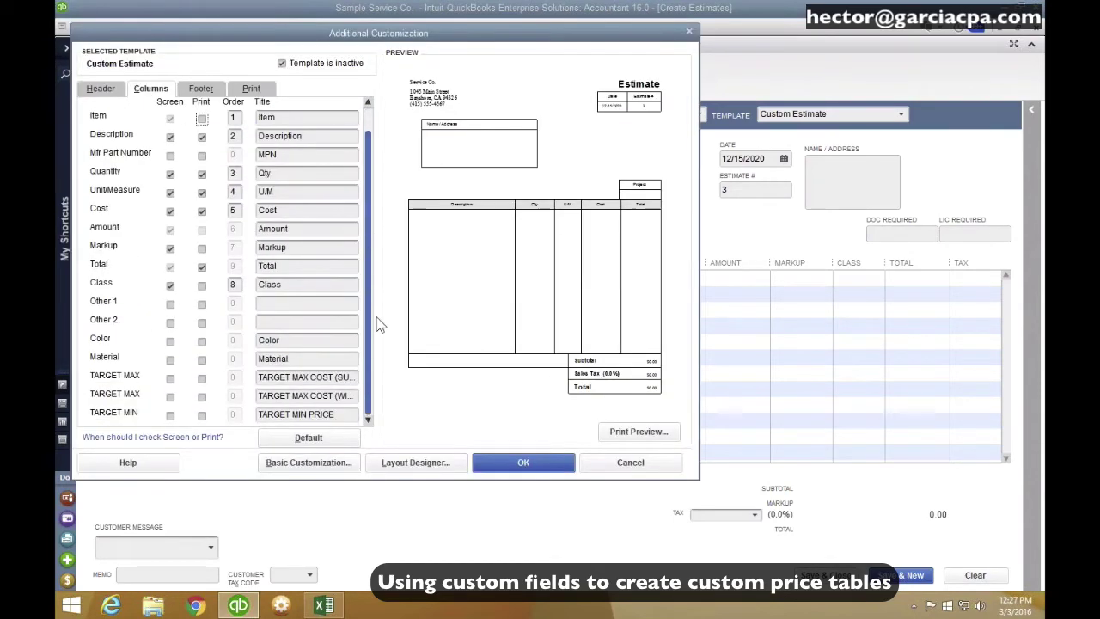
Show TARGET MAX COST (SUMMER), TARGET MAX COST (WINTER) and TARGET MIN PRICE columns on screen
left_click(170, 378)
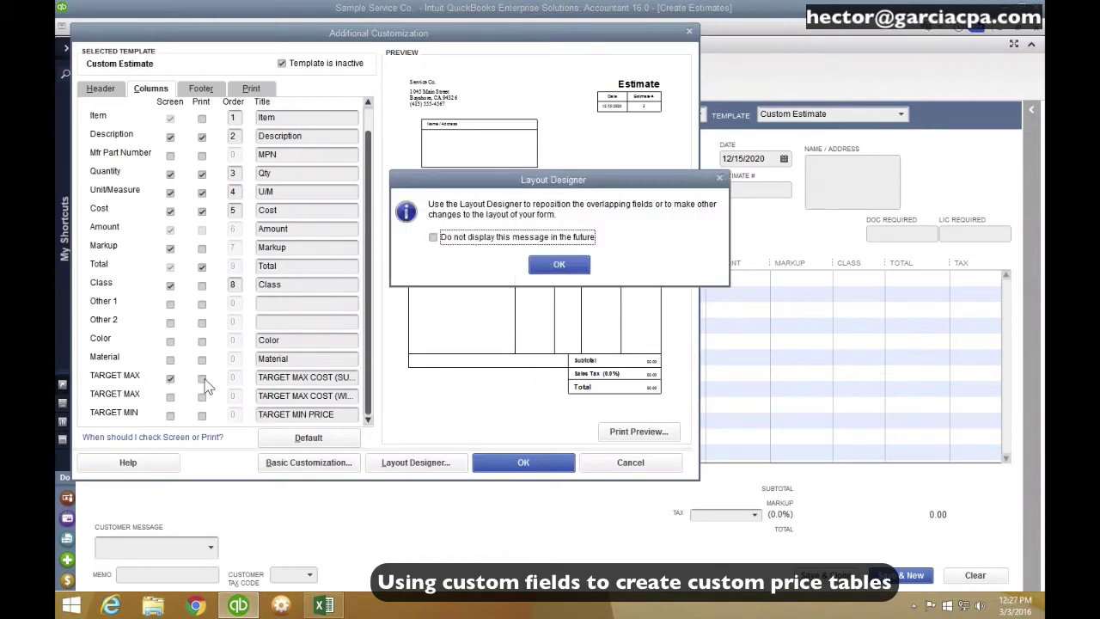
left_click(555, 264)
left_click(170, 396)
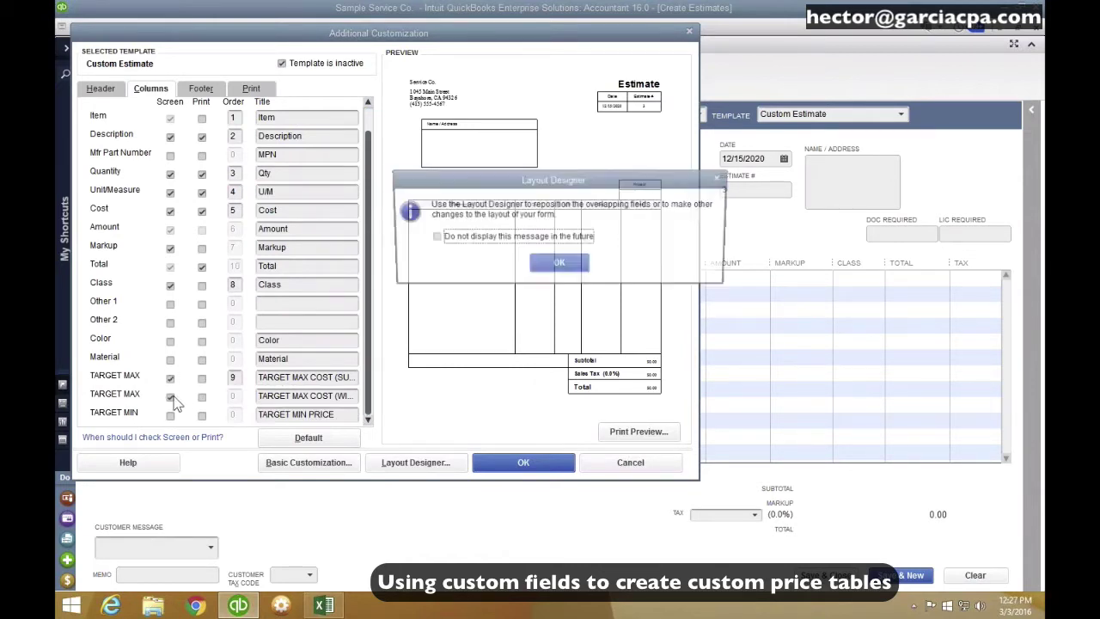
left_click(562, 265)
left_click(170, 415)
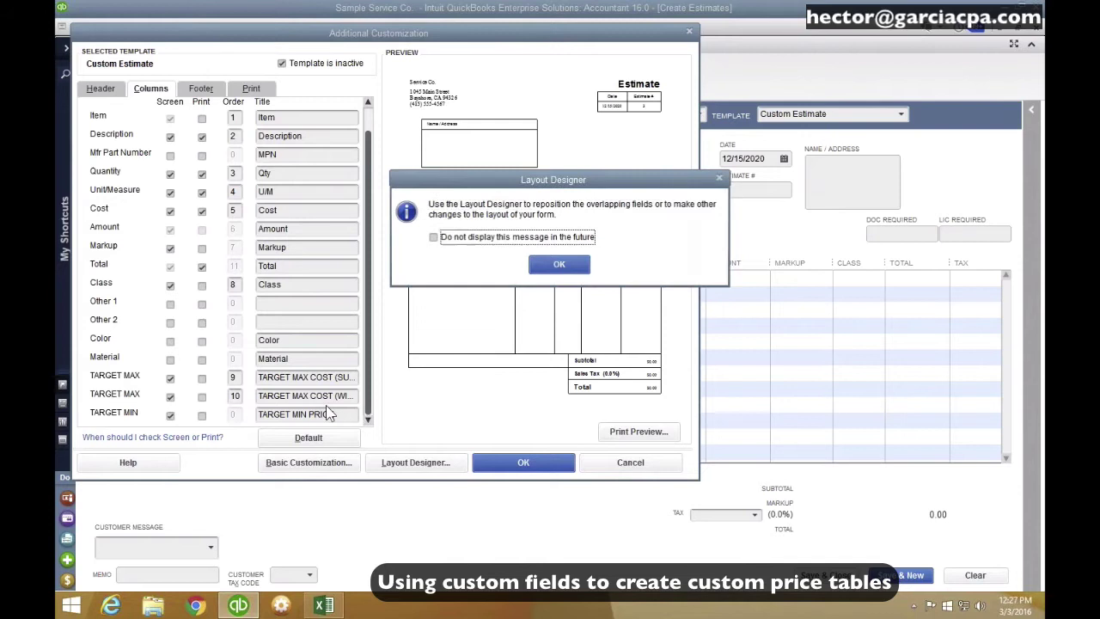
left_click(557, 265)
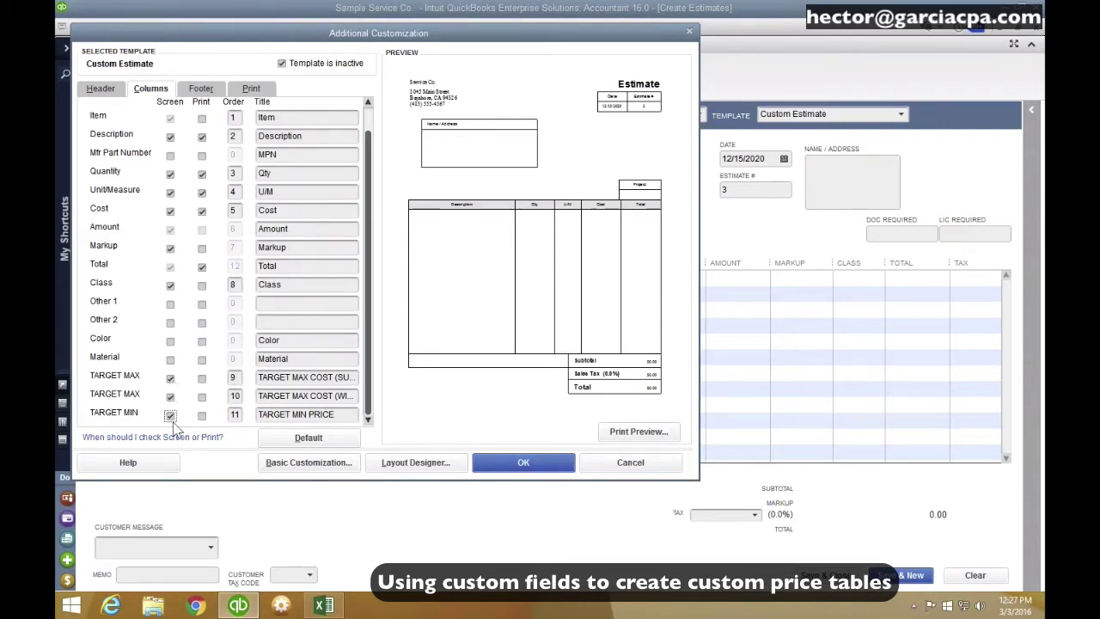
left_click(518, 464)
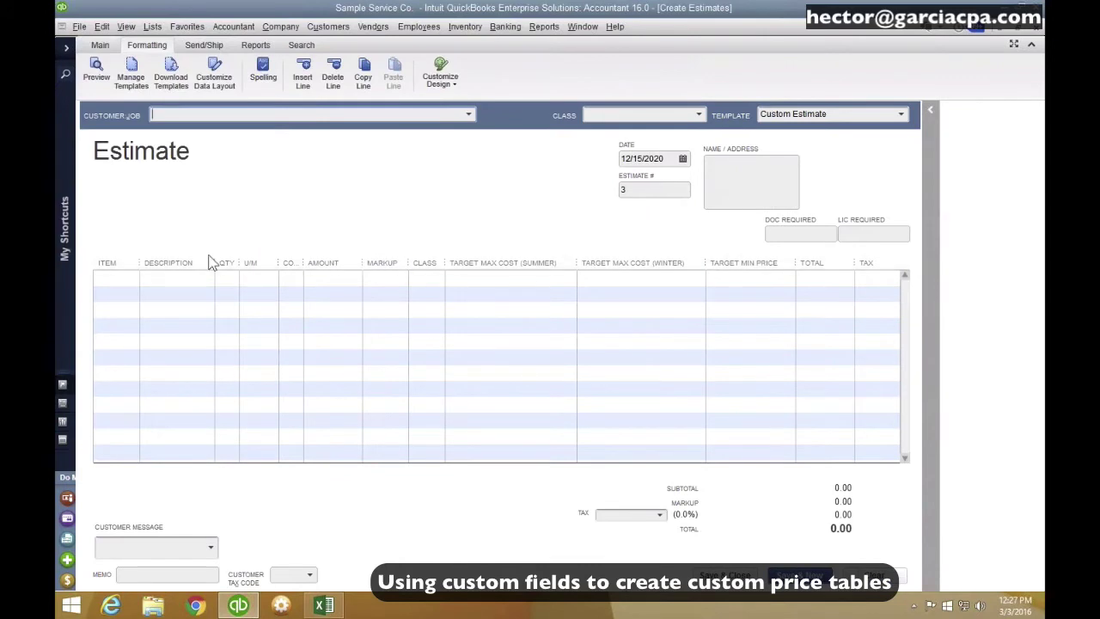
Hide the toolbars and choose HASS AVOCADO on the estimate's first line
left_click(1013, 44)
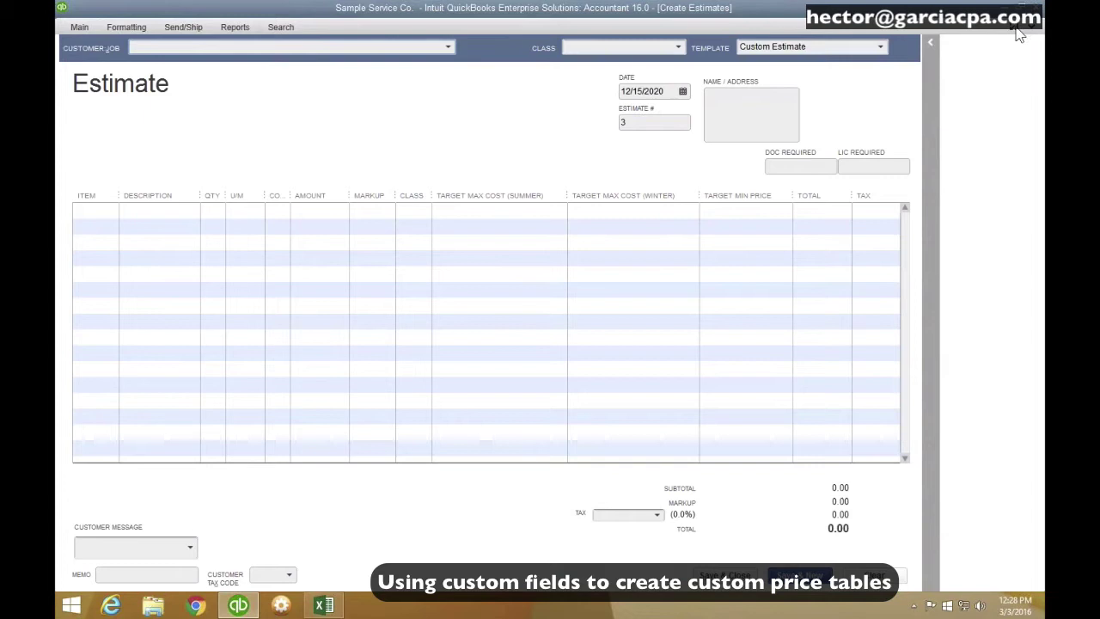
left_click(87, 210)
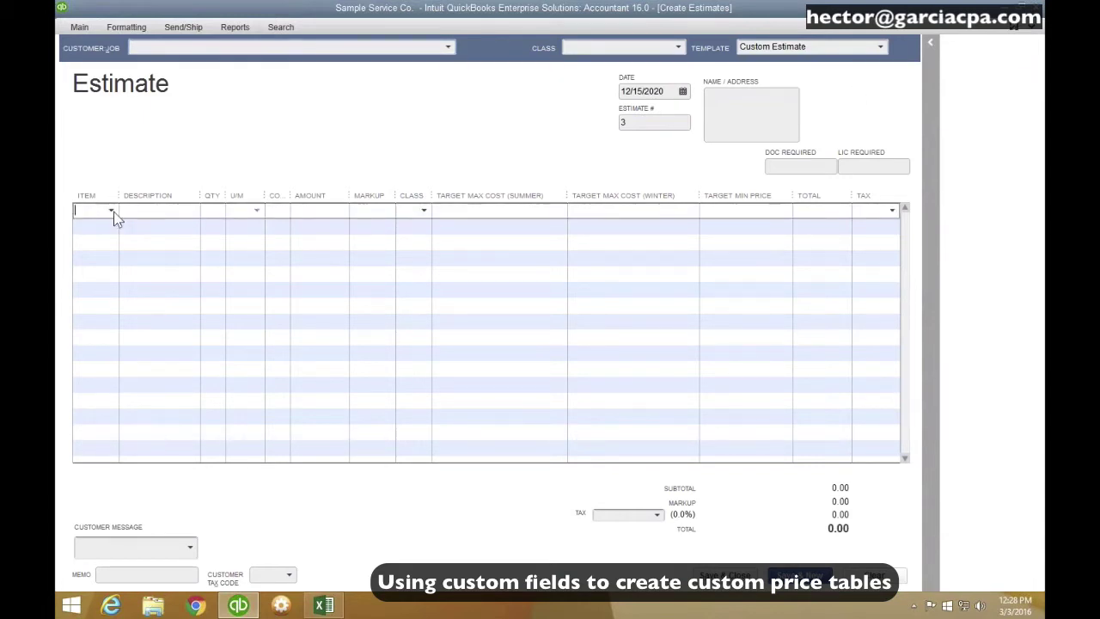
left_click(111, 212)
left_click(117, 276)
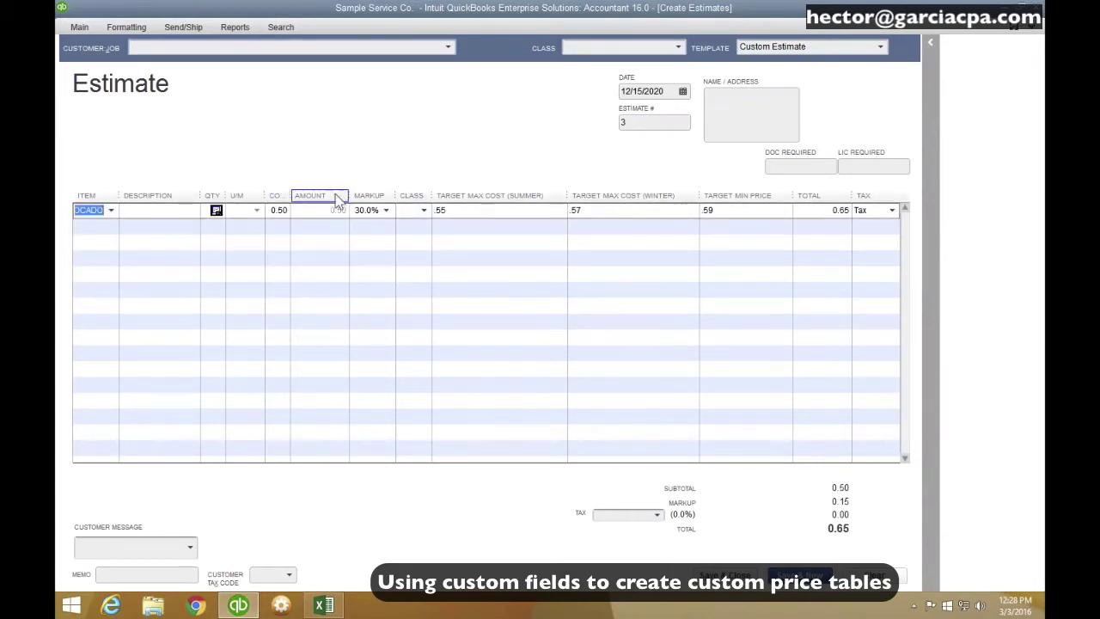
Widen Cost and Markup, narrow the three target columns, and check the 0.50 cost and 30% markup
left_click_drag(290, 195, 324, 195)
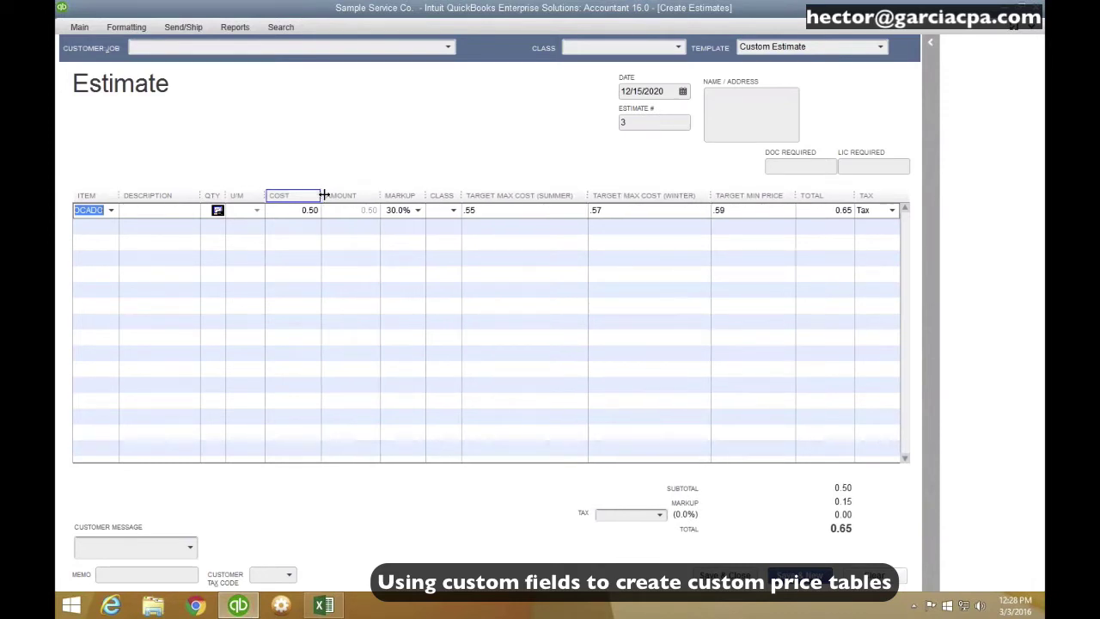
left_click(494, 211)
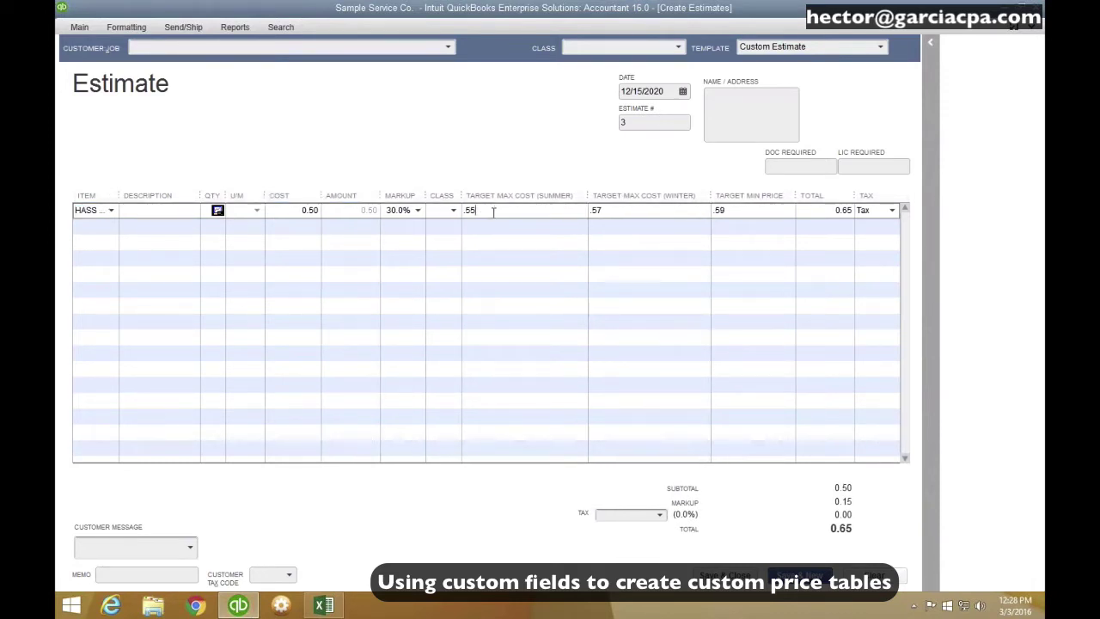
left_click_drag(587, 195, 553, 195)
left_click_drag(699, 195, 643, 193)
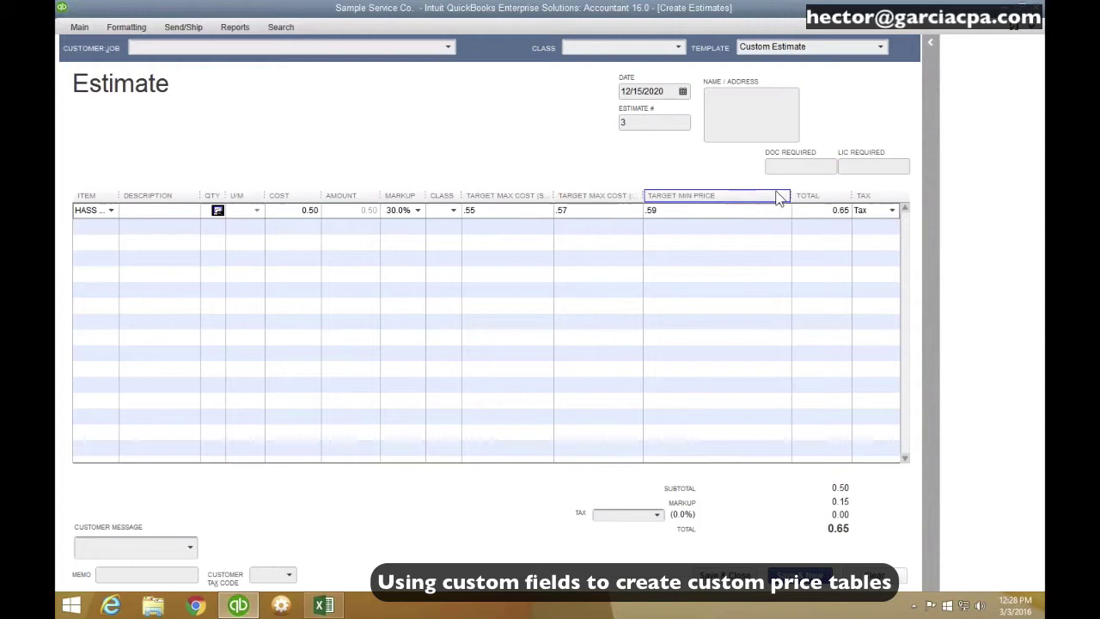
left_click_drag(788, 193, 734, 197)
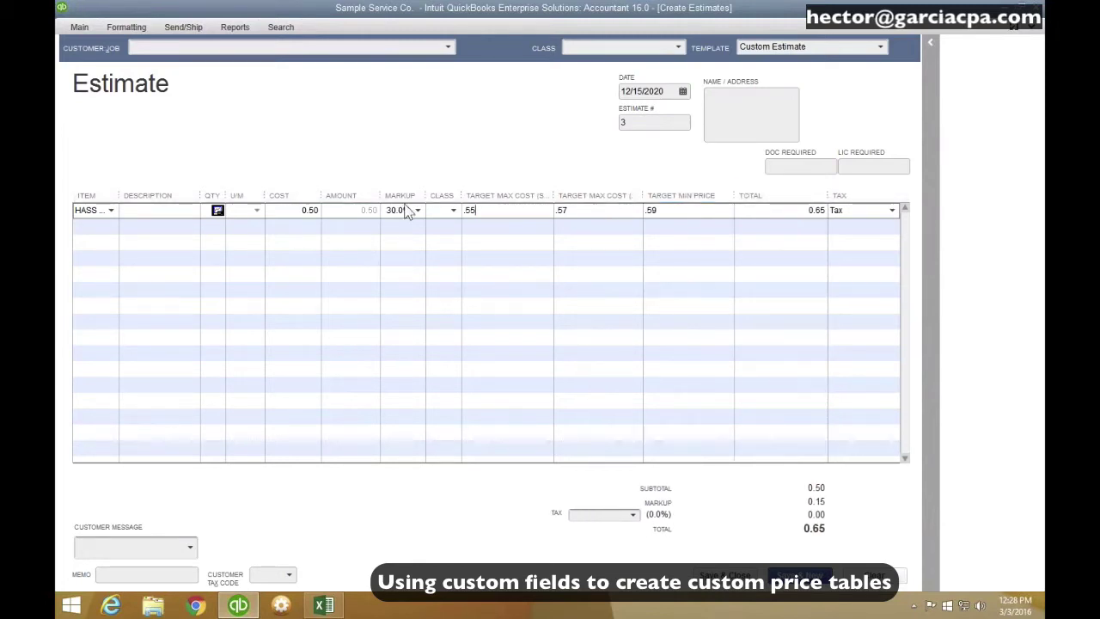
left_click_drag(426, 196, 451, 196)
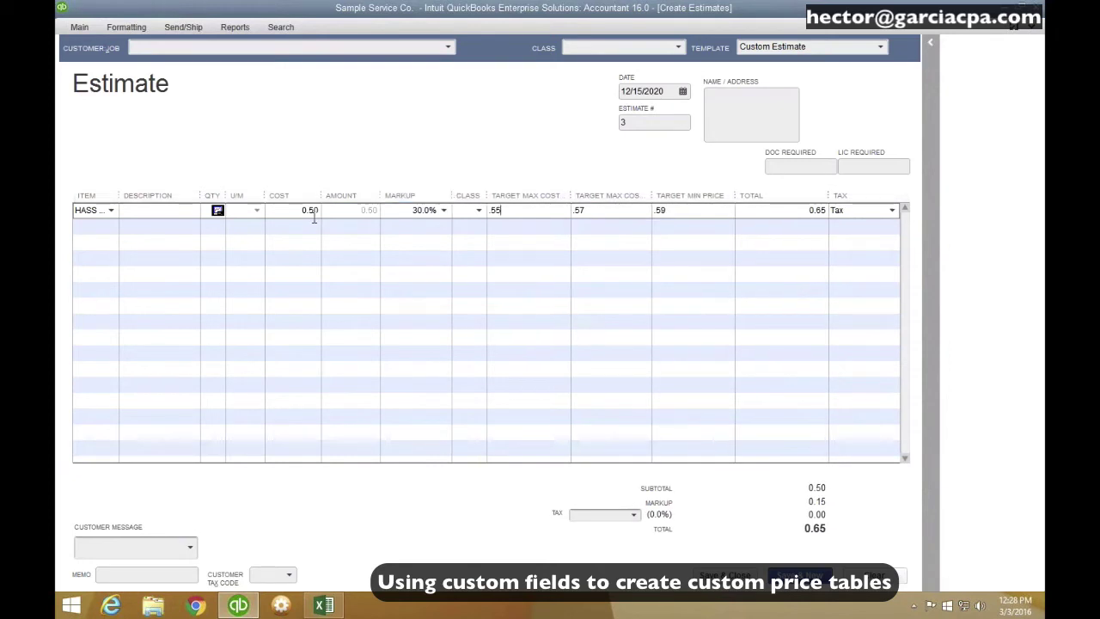
left_click(306, 215)
left_click(385, 213)
Remove the Markup column from the estimate screen and widen the Cost column
left_click(1020, 34)
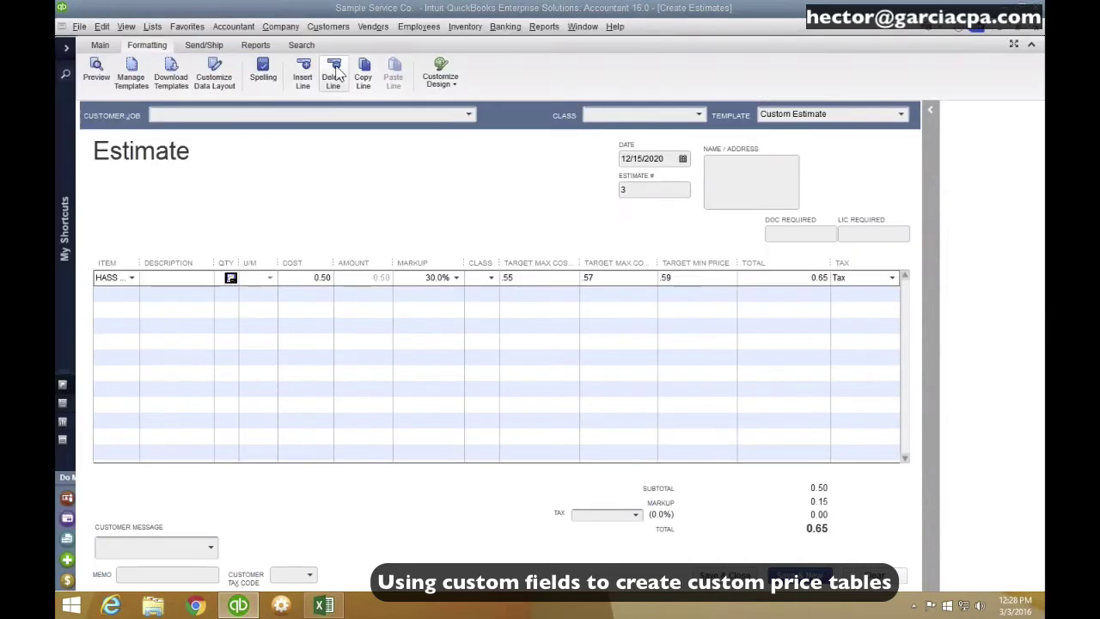
left_click(214, 77)
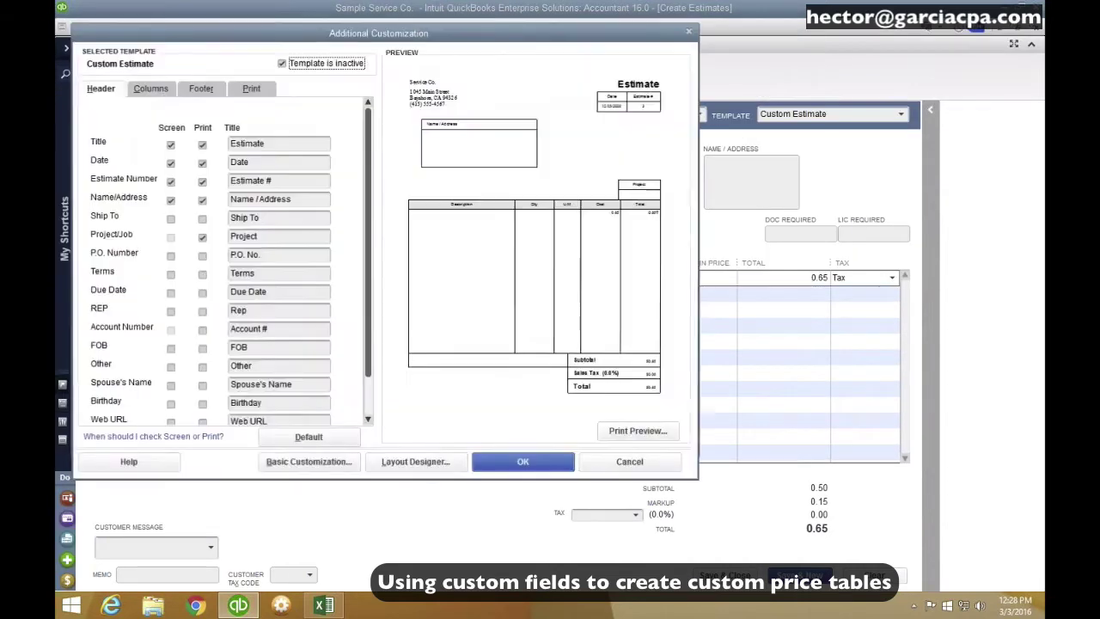
left_click(152, 90)
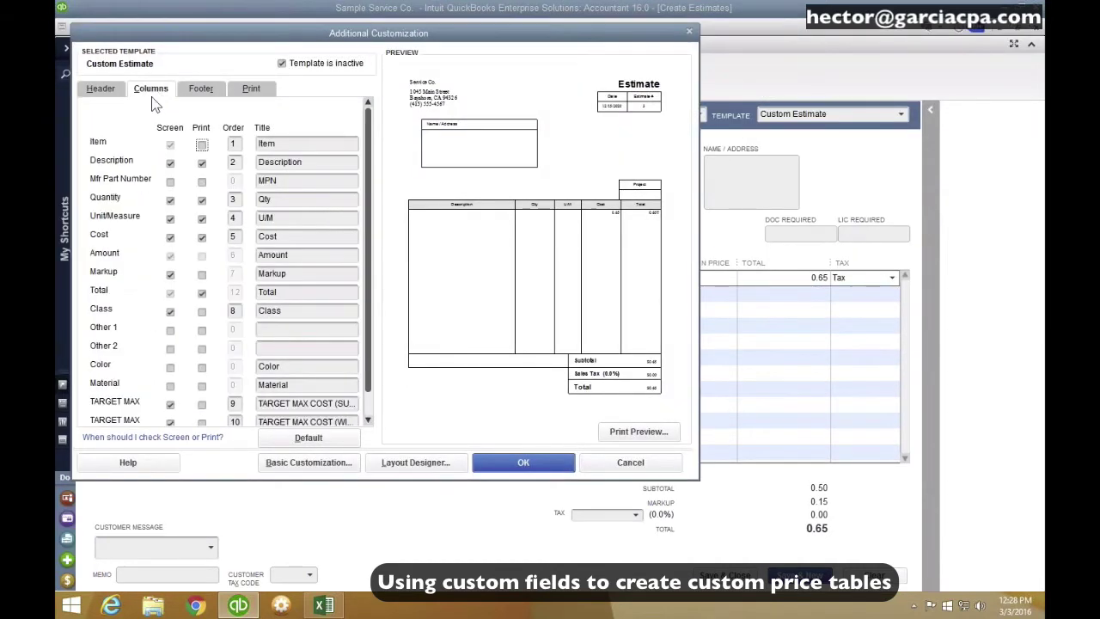
left_click(171, 274)
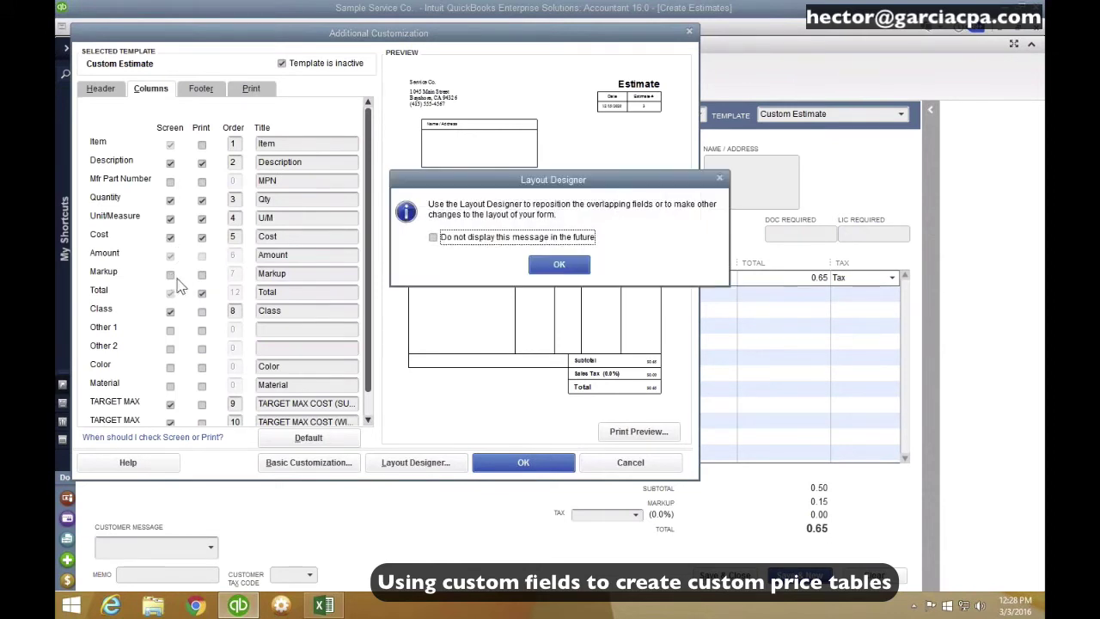
left_click(558, 265)
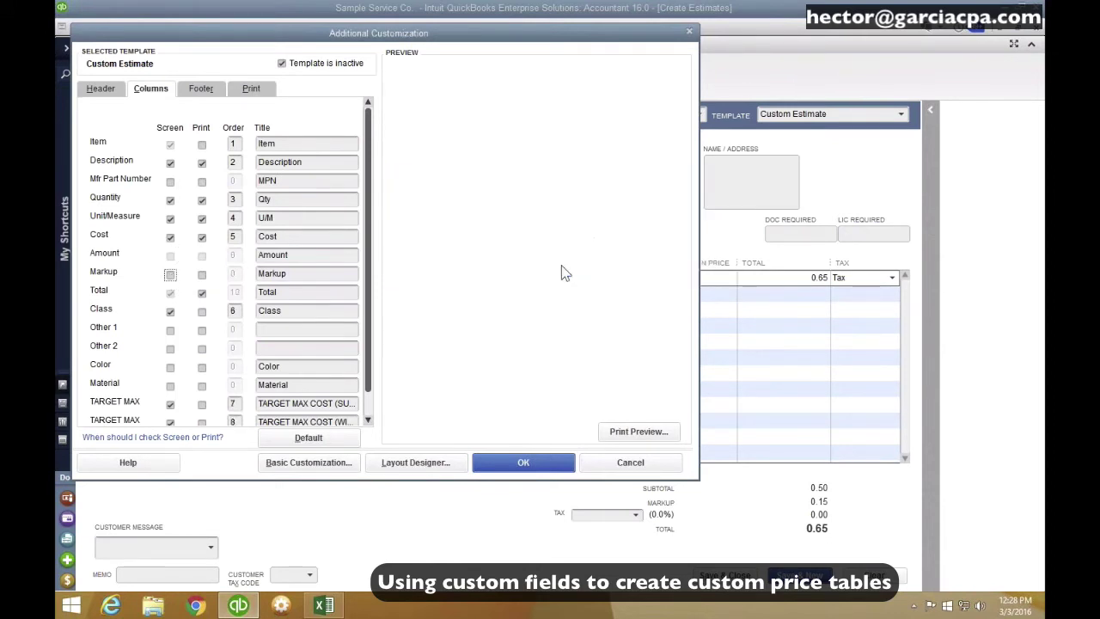
left_click(521, 463)
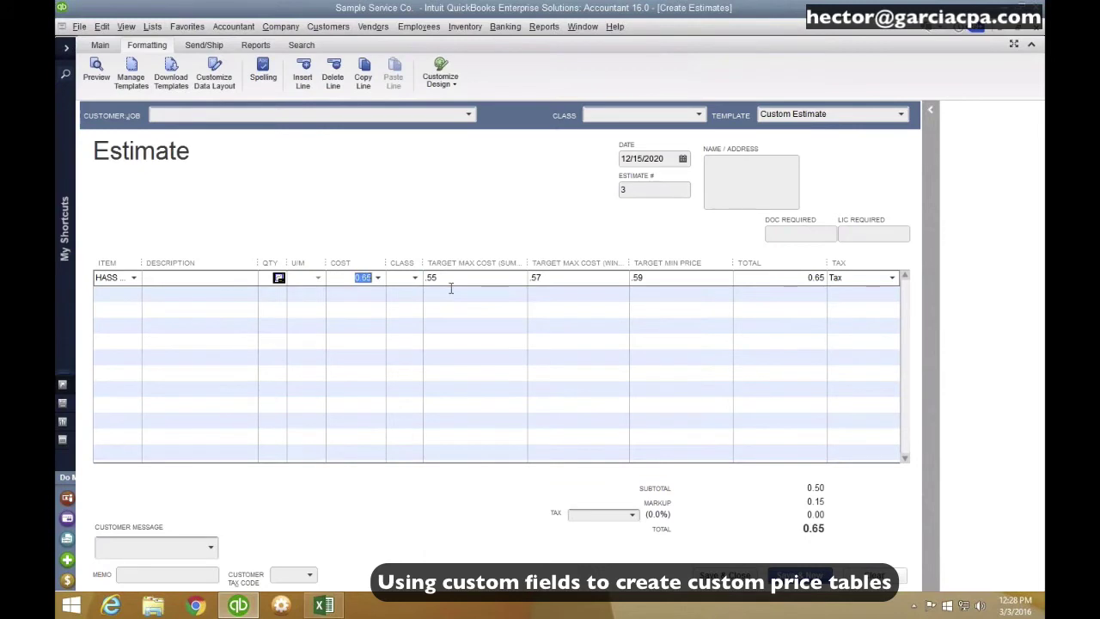
left_click_drag(385, 262, 391, 262)
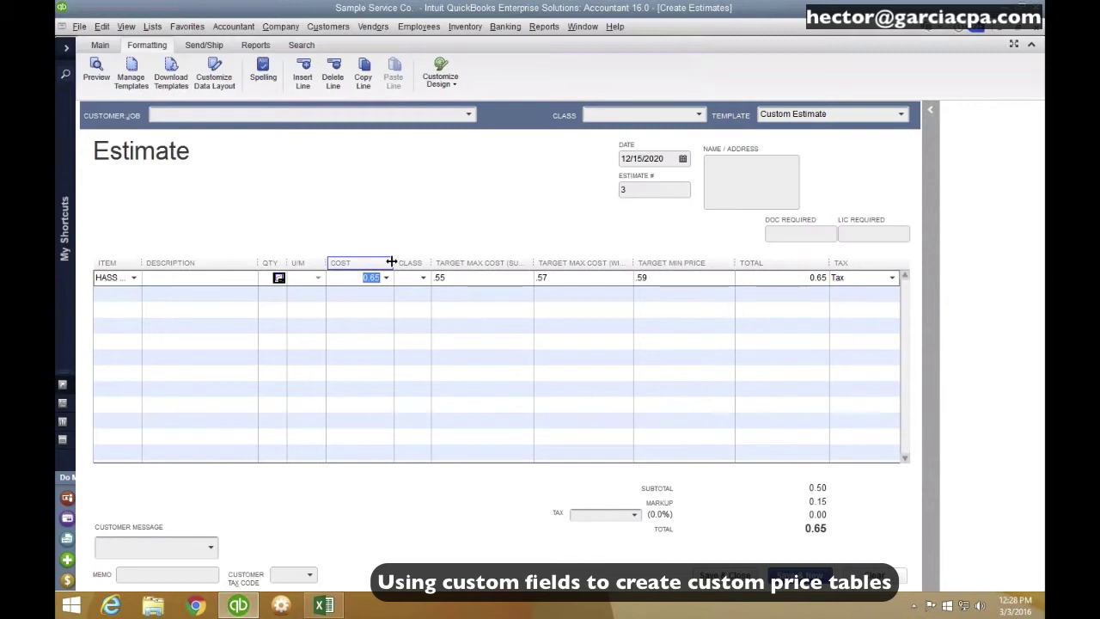
left_click(639, 280)
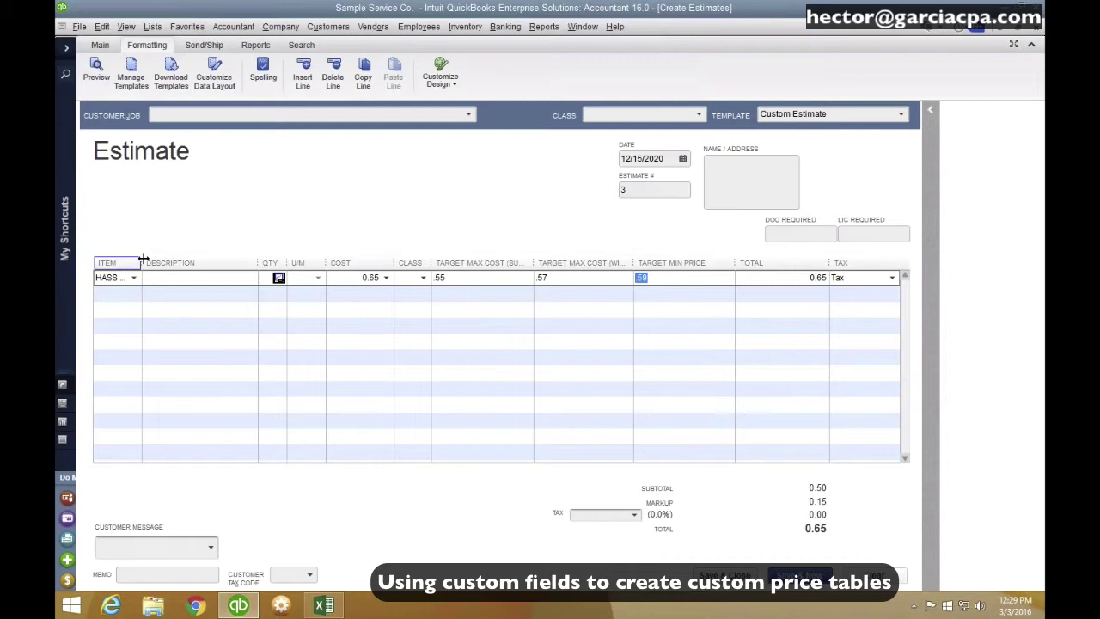
Widen the Item column to show HASS AVOCADO in full, then widen the Class column
left_click_drag(141, 262, 185, 263)
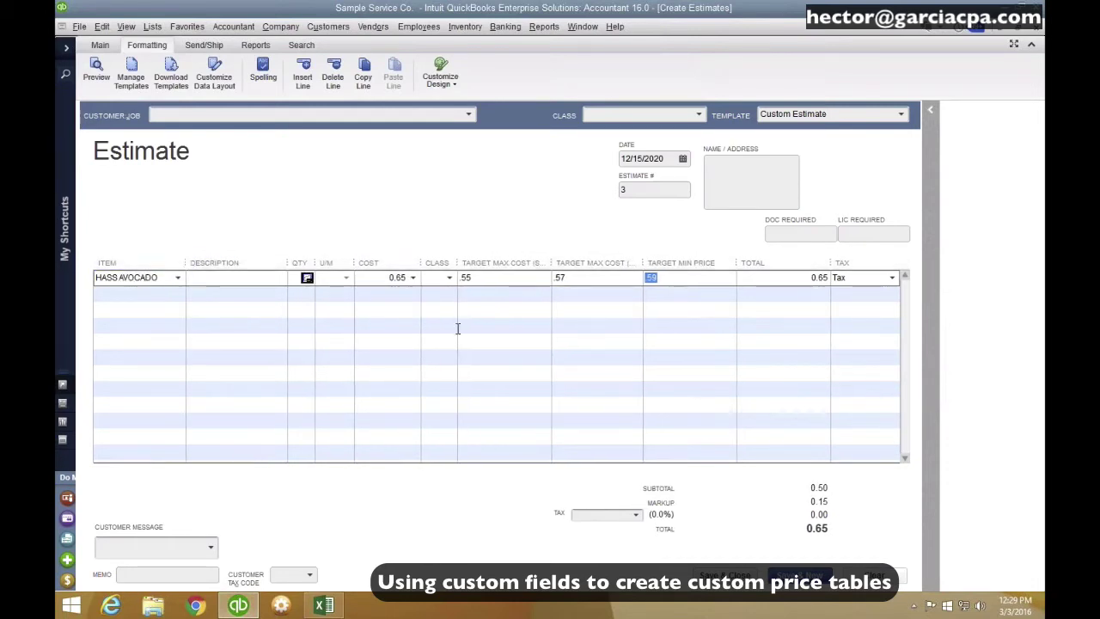
left_click(464, 296)
left_click_drag(460, 266, 473, 263)
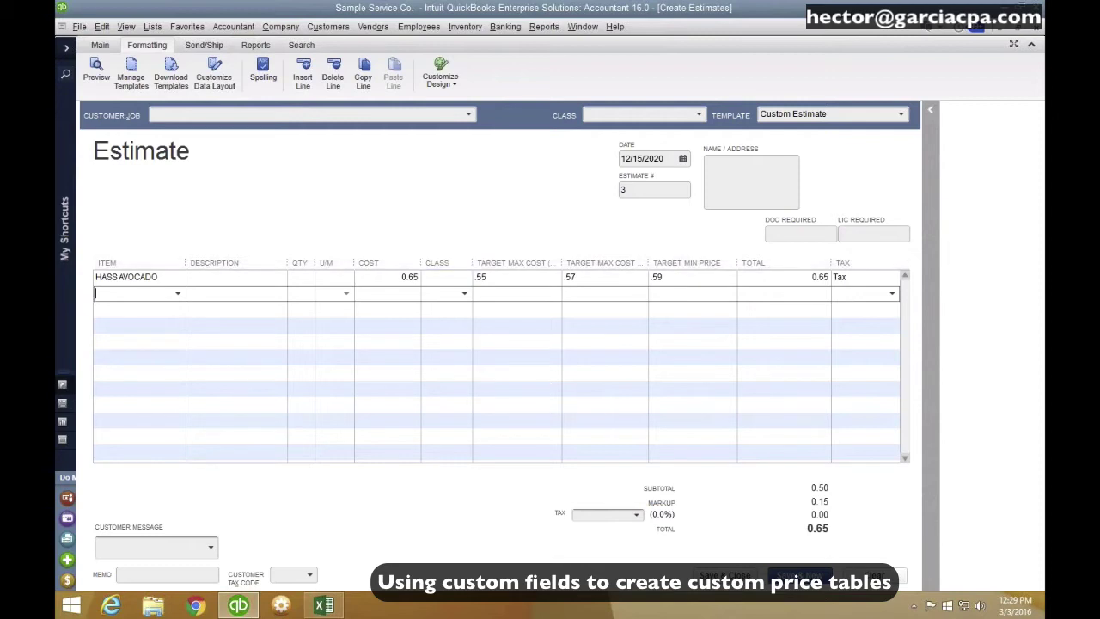
Clear the estimate and hide the first TARGET MAX COST column from the screen layout
left_click(899, 574)
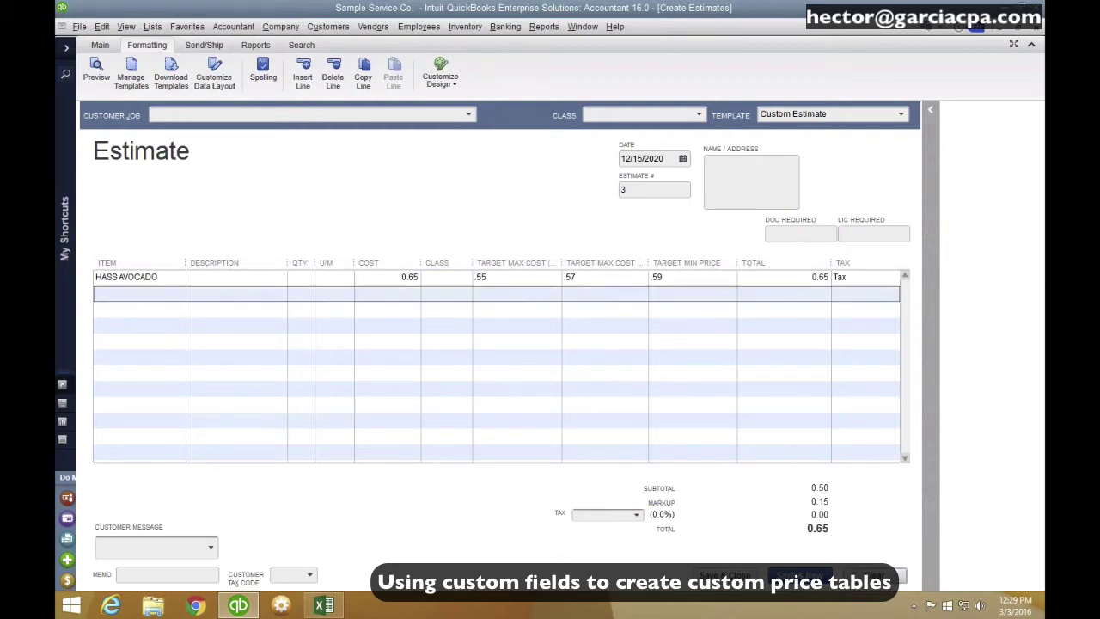
left_click(214, 73)
left_click(153, 88)
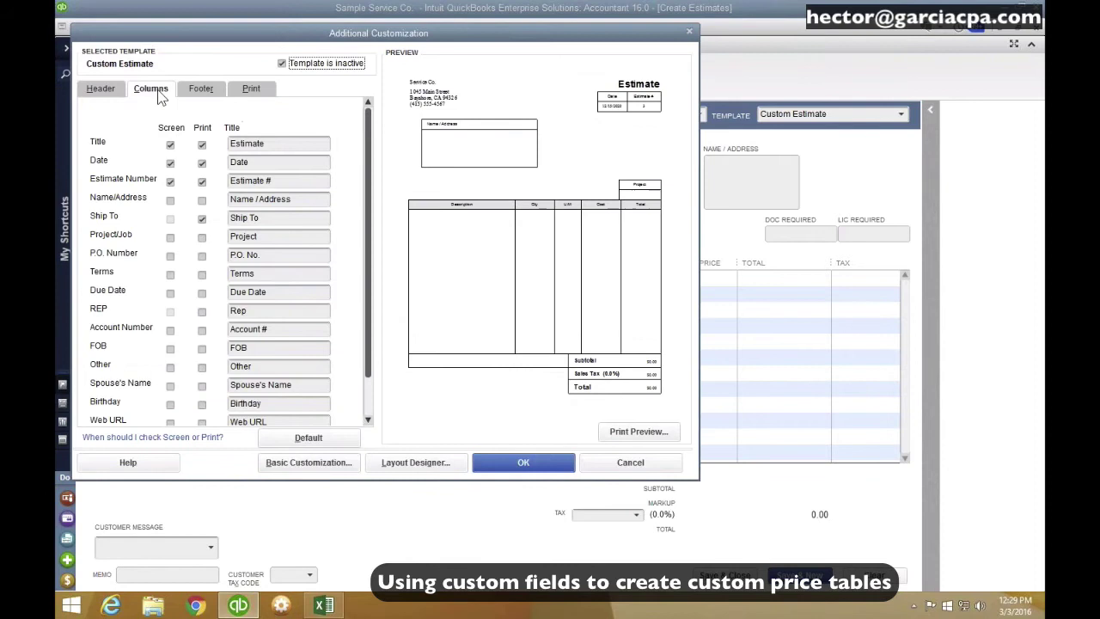
left_click(170, 403)
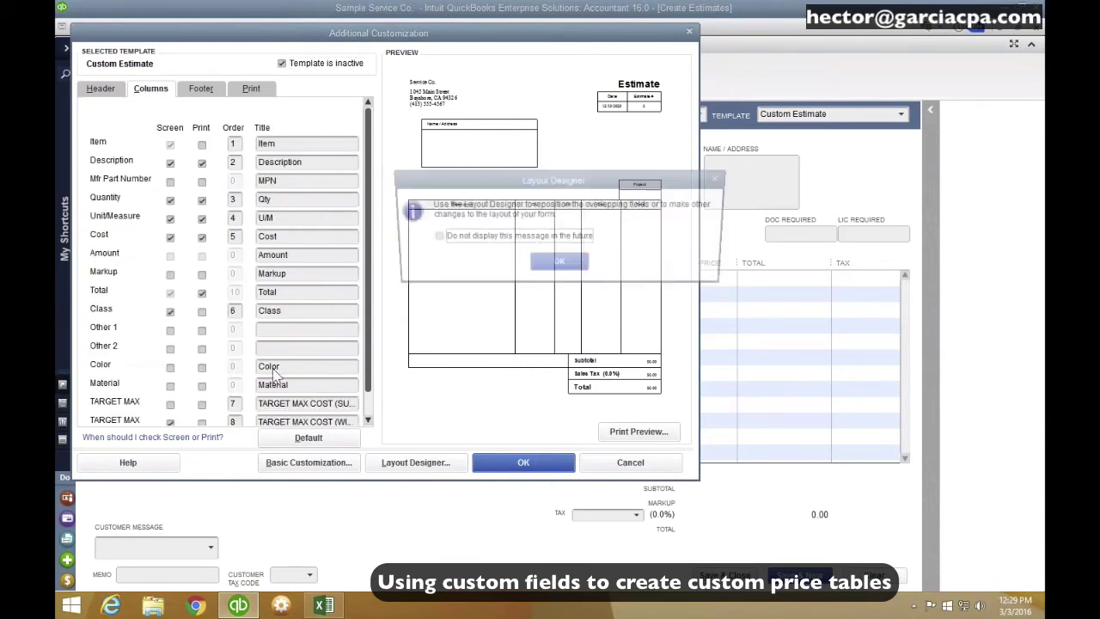
left_click(559, 265)
scroll(372, 314, "down", 1)
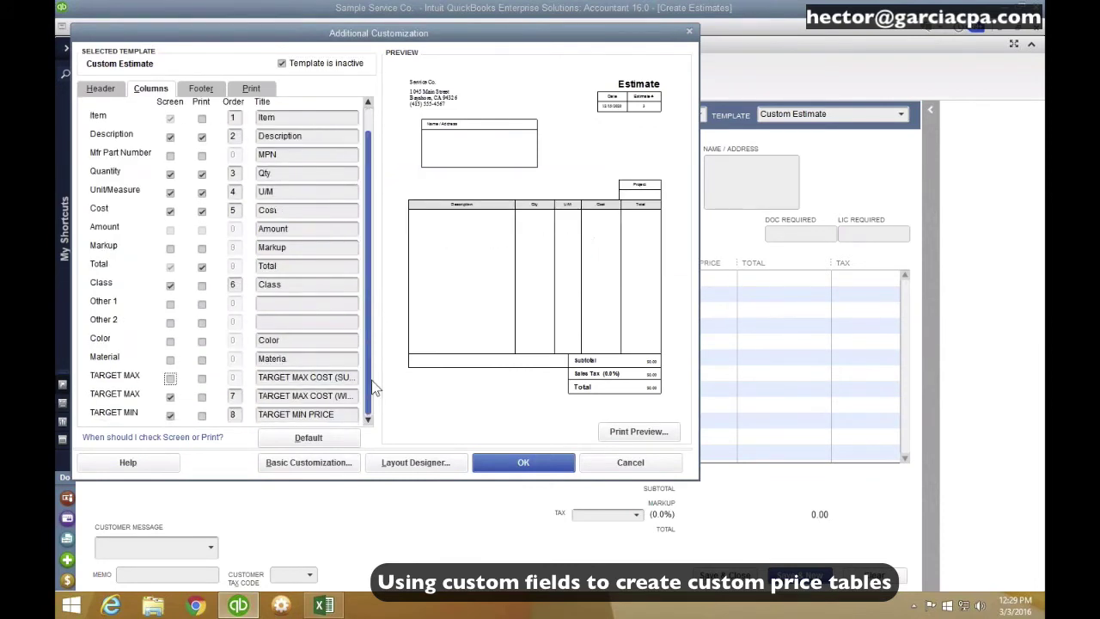
Hide the second TARGET MAX COST and the TARGET MIN PRICE columns on screen, and save the layout
left_click(170, 396)
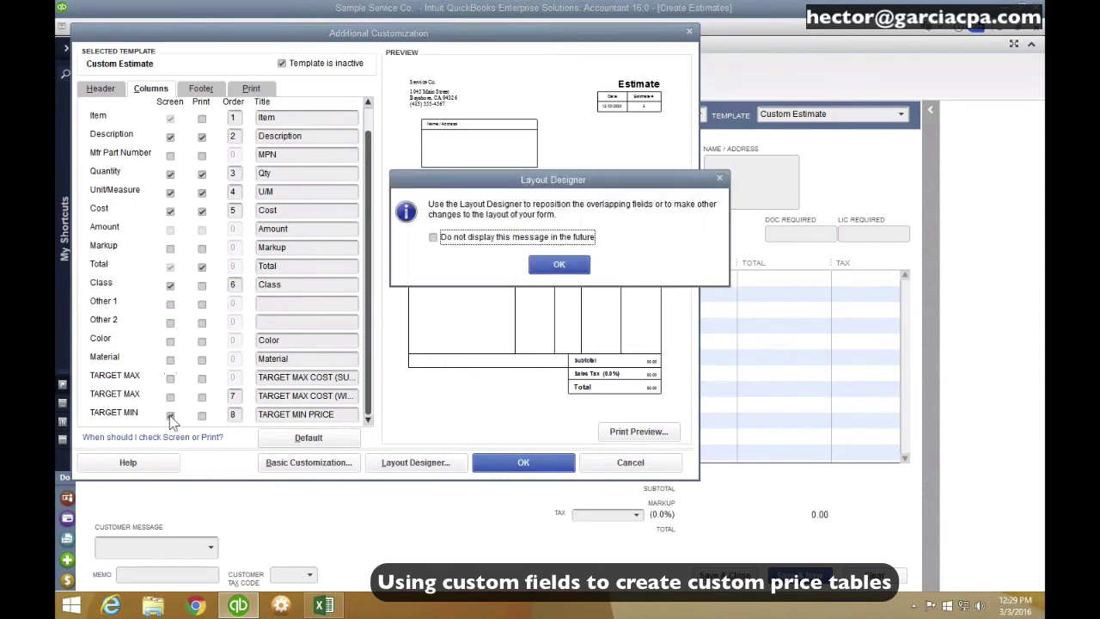
left_click(503, 263)
left_click(170, 415)
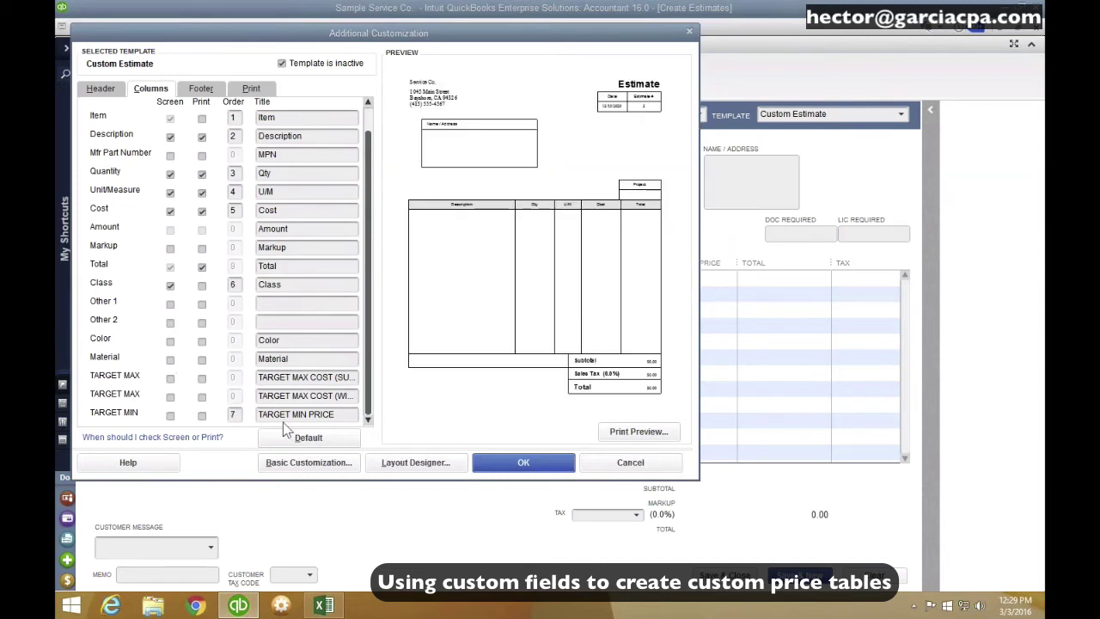
left_click(559, 265)
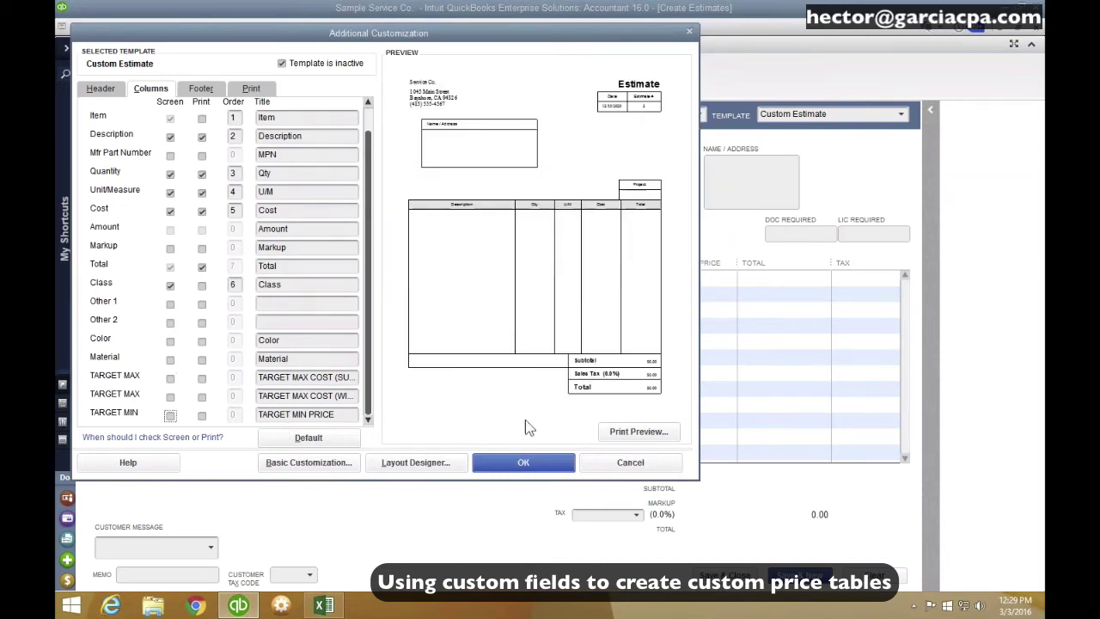
left_click(523, 464)
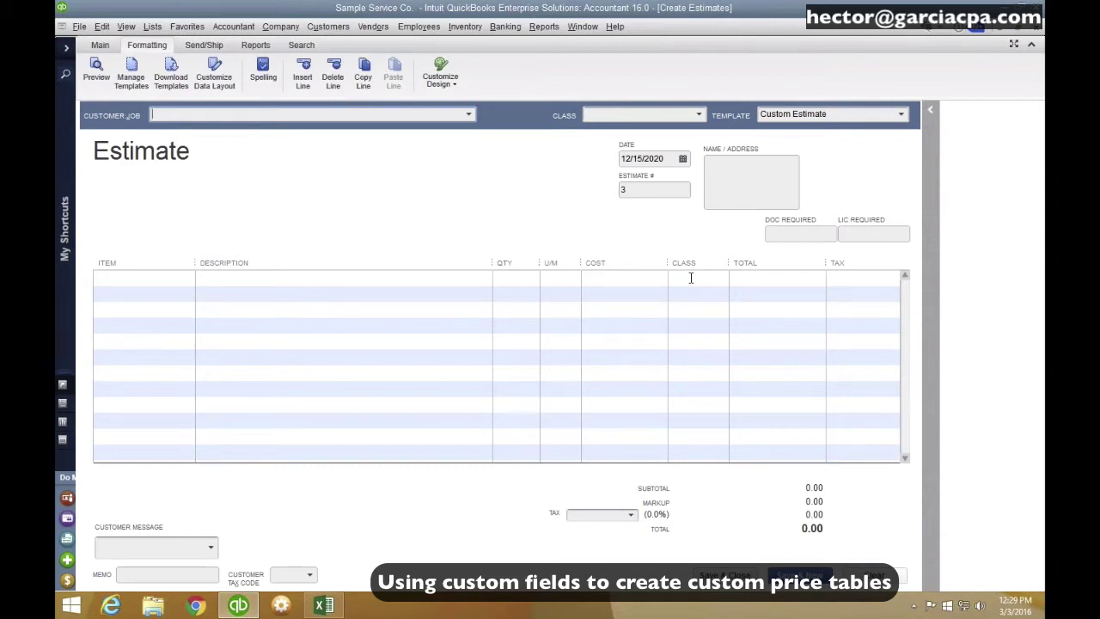
Make the Irrigation Replacement Special, Springtime Tree Special and Wood's Garden Cafe Rates price levels inactive
left_click(153, 27)
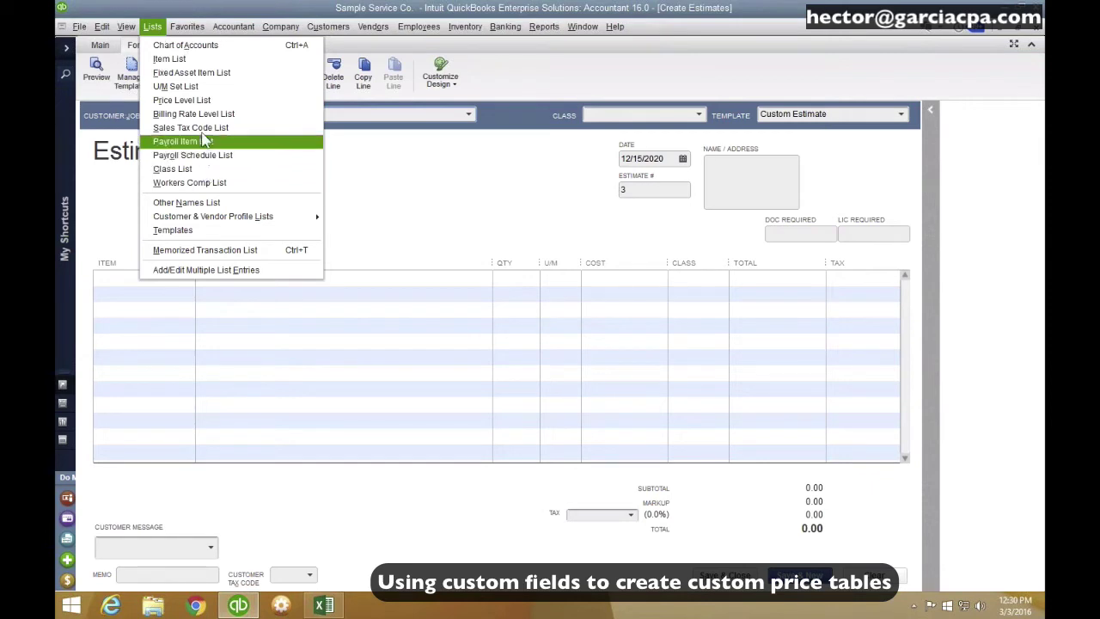
left_click(192, 103)
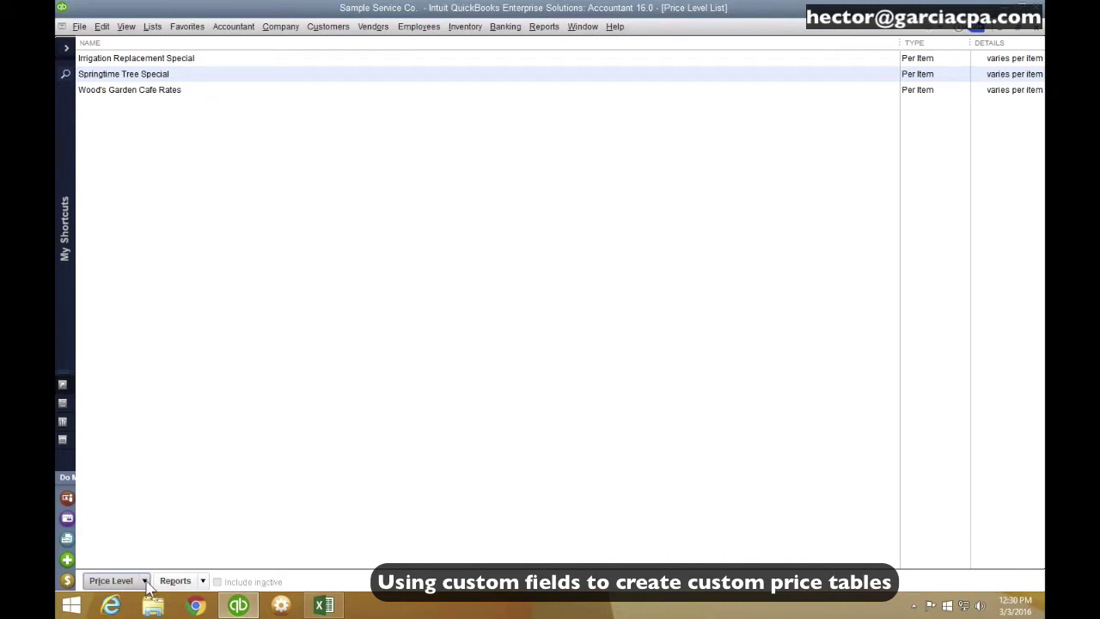
right_click(155, 57)
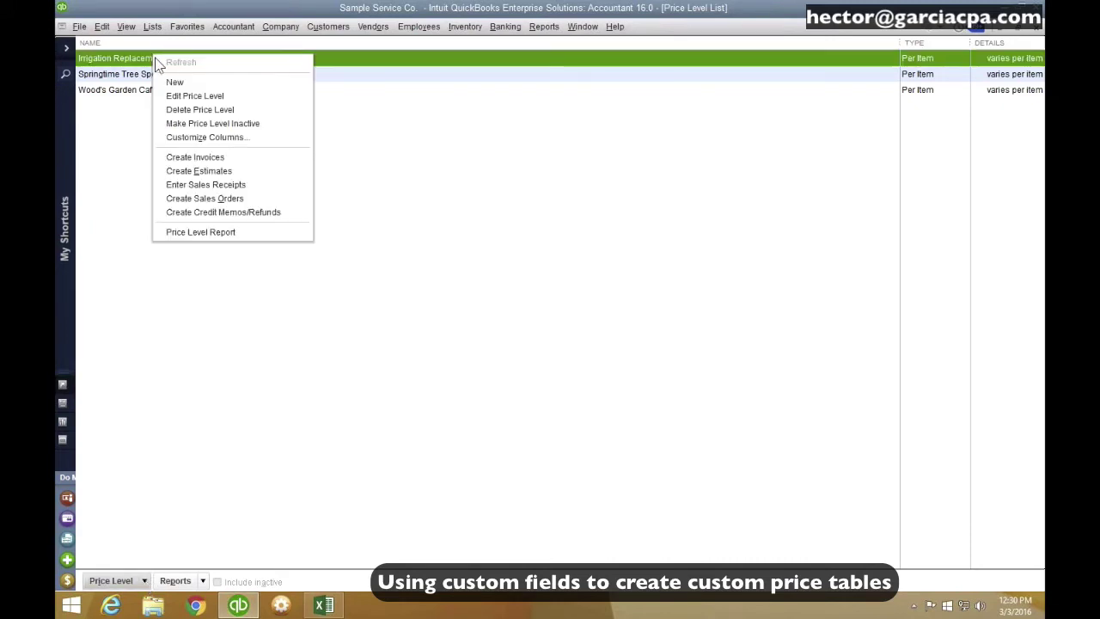
left_click(200, 123)
right_click(146, 60)
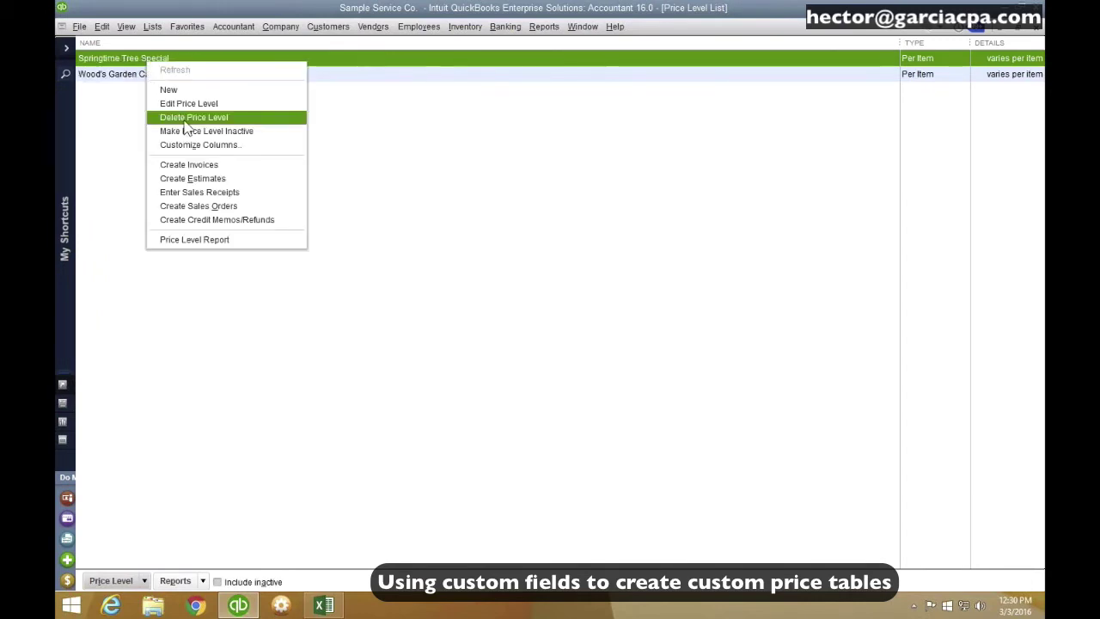
left_click(186, 129)
right_click(122, 59)
left_click(169, 130)
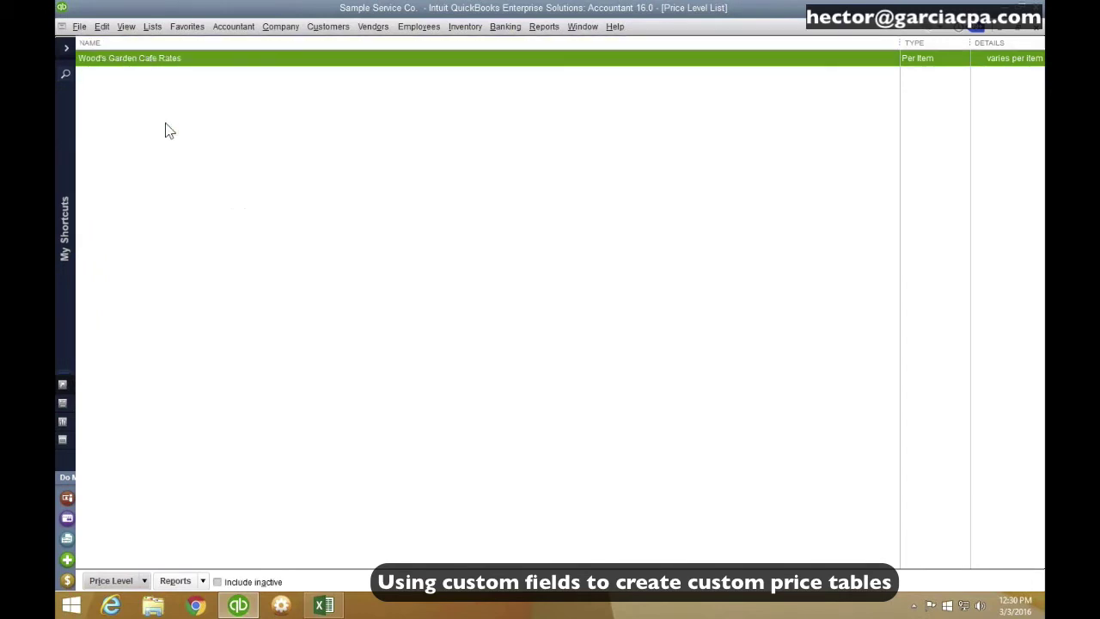
Create Fixed % level '15% From Item List Price' decreasing prices 15%, rounded up to .01
left_click(142, 580)
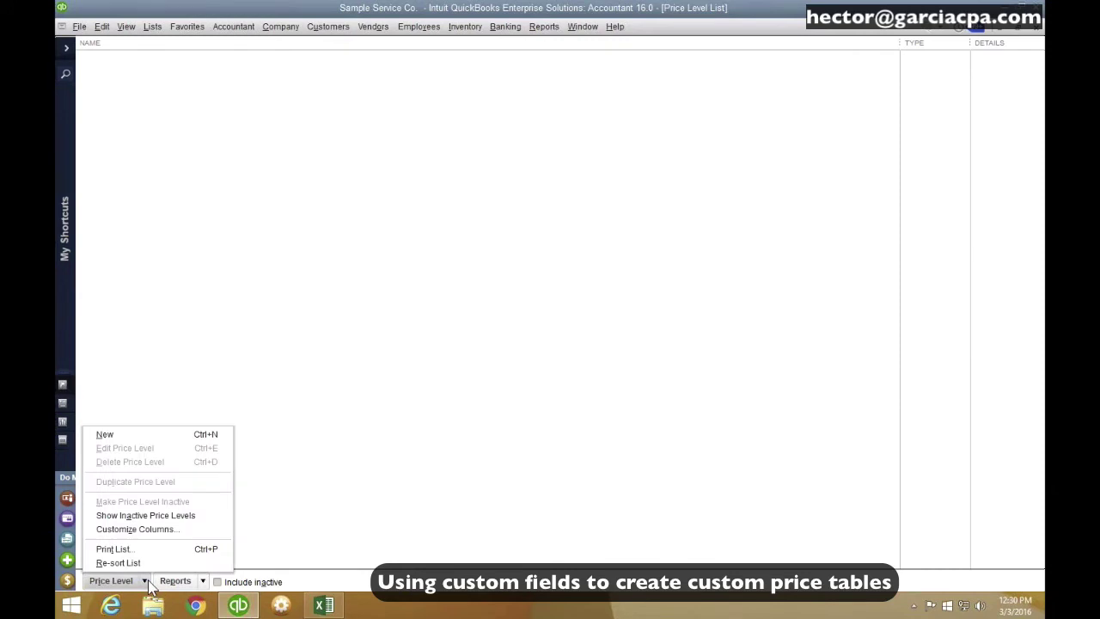
left_click(139, 434)
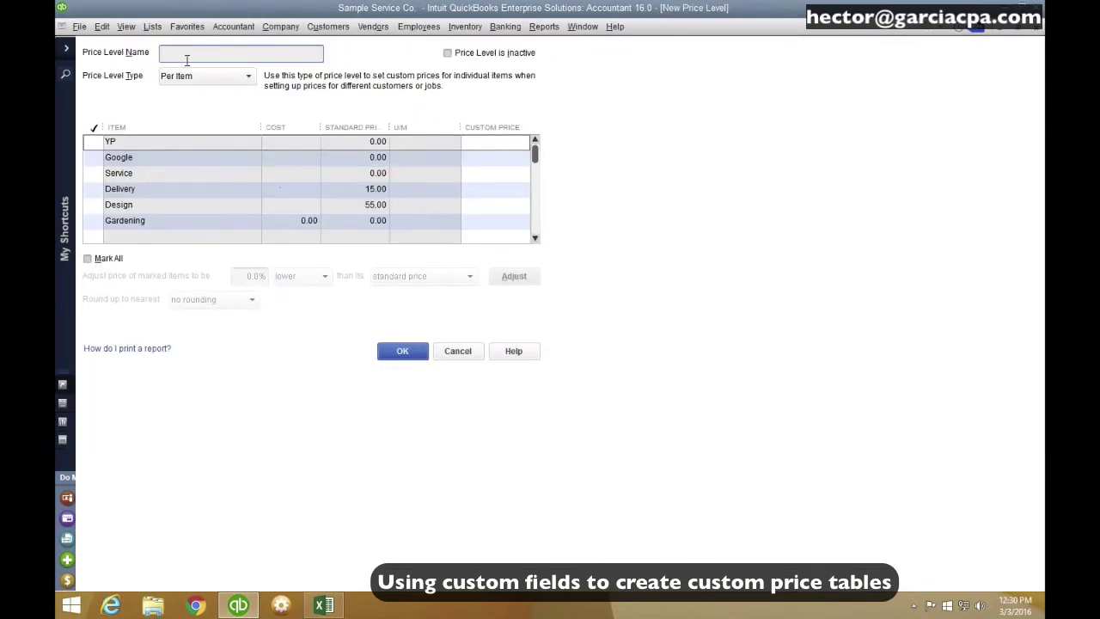
left_click(198, 76)
left_click(191, 90)
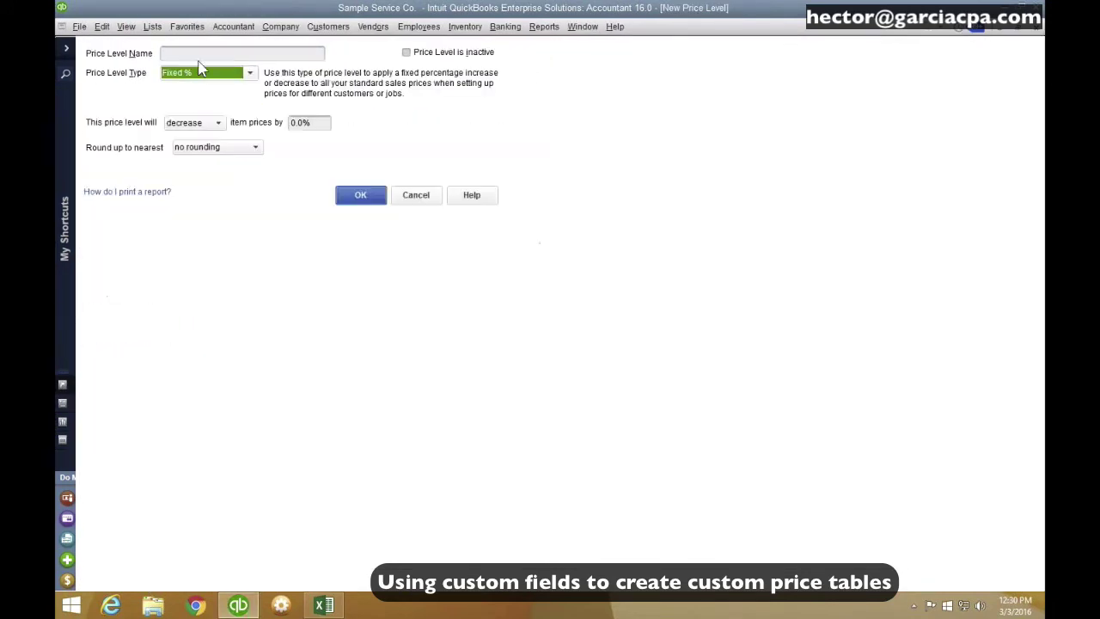
left_click(202, 53)
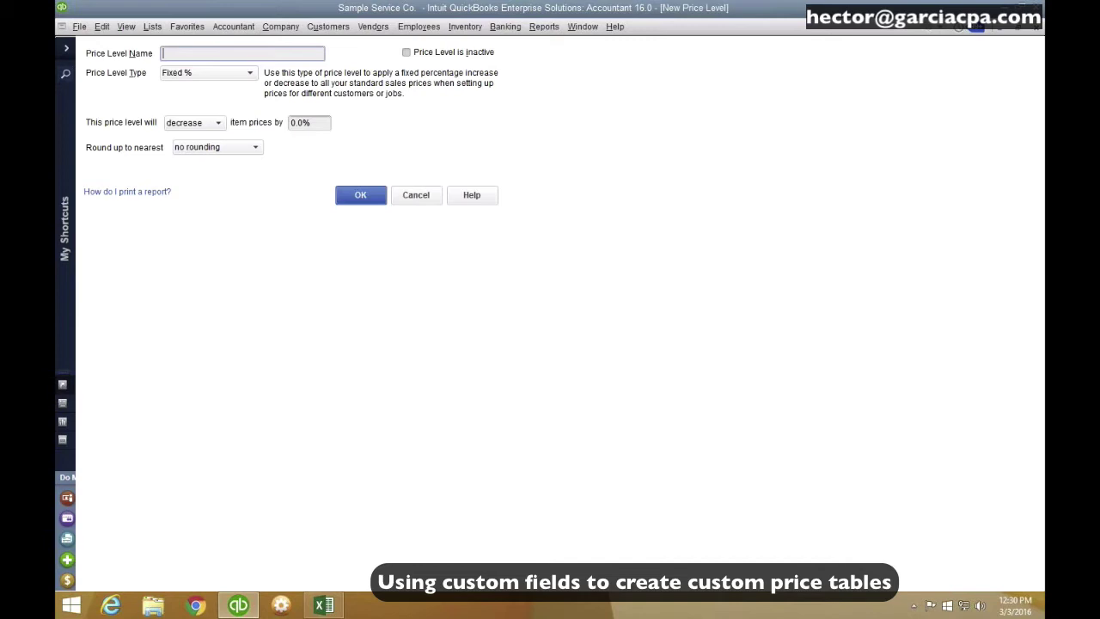
type("15% From Item List Price")
left_click(314, 123)
type("15")
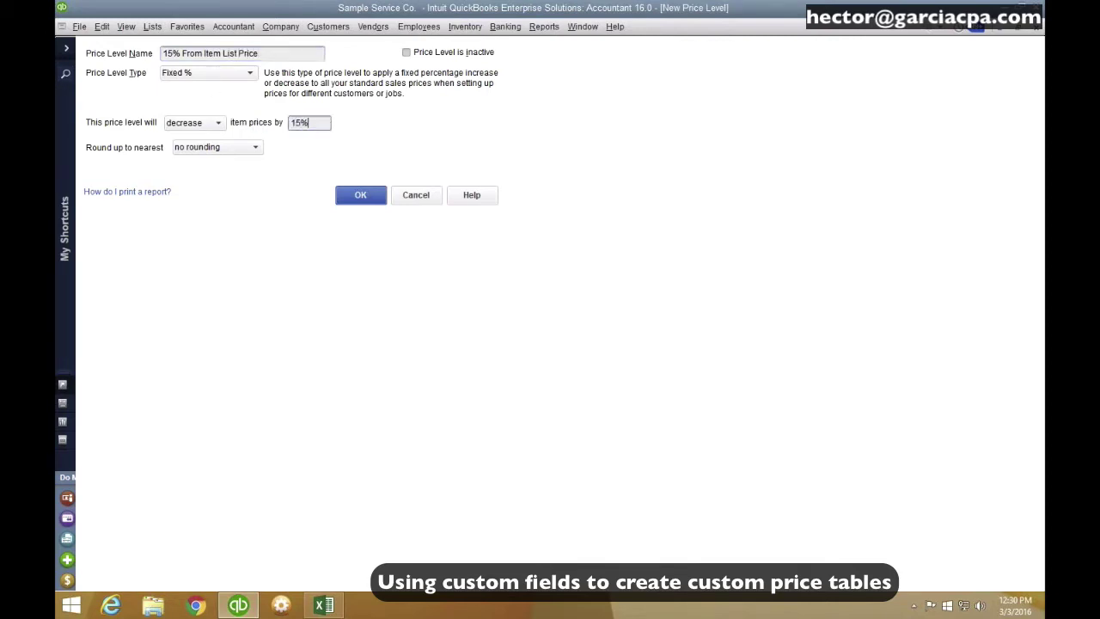
left_click(222, 150)
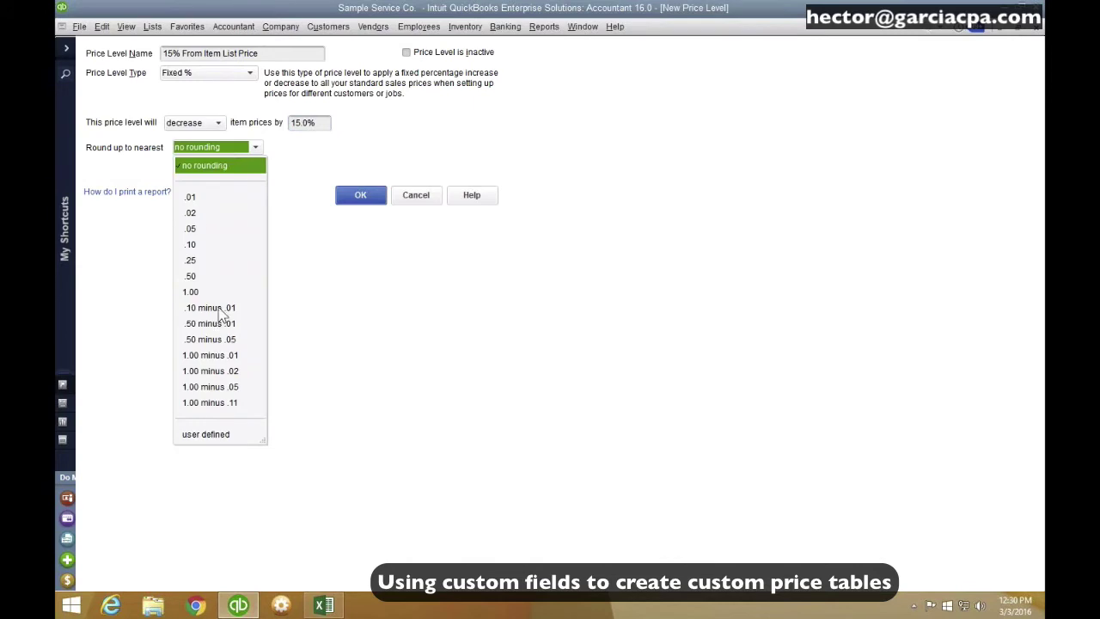
left_click(192, 199)
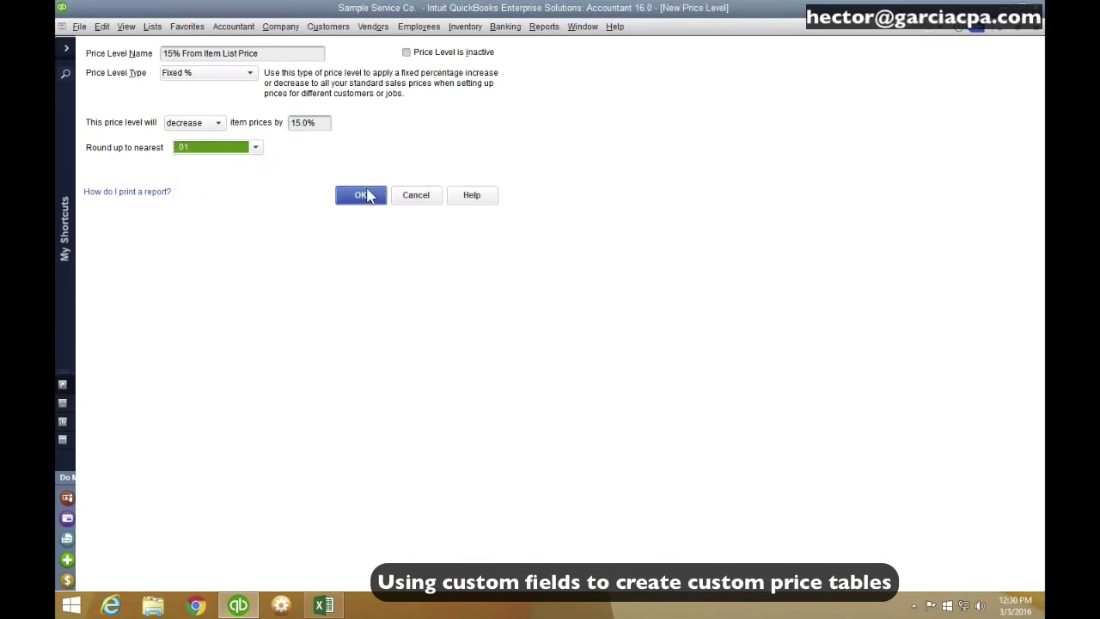
left_click(361, 195)
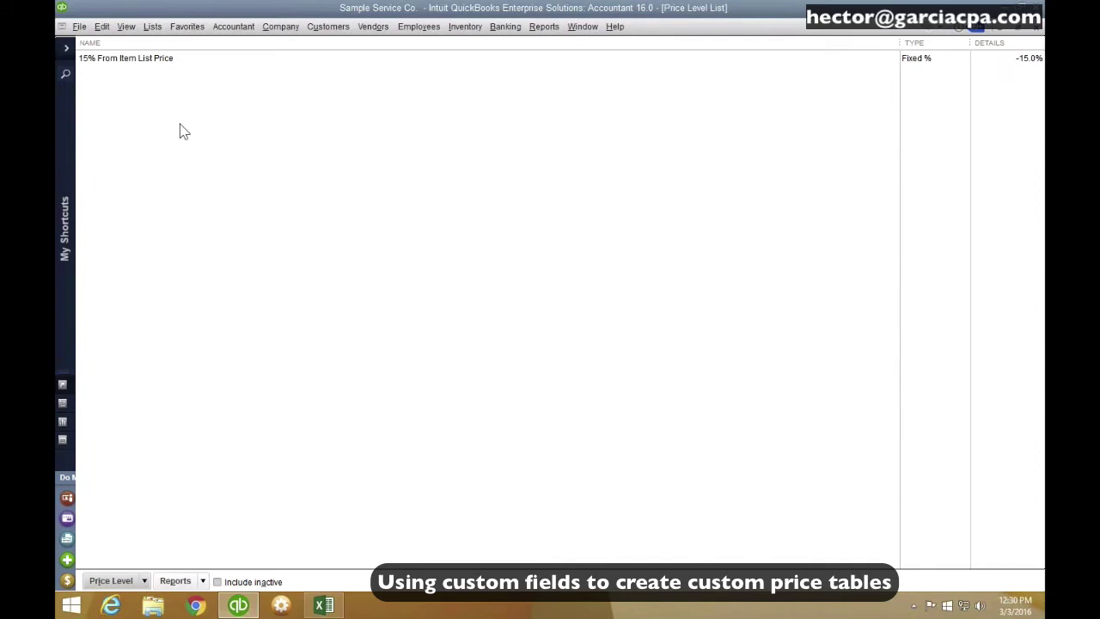
Create a Fixed % price level named Premium Delivery that increases item prices by 25%
left_click(179, 128)
left_click(135, 581)
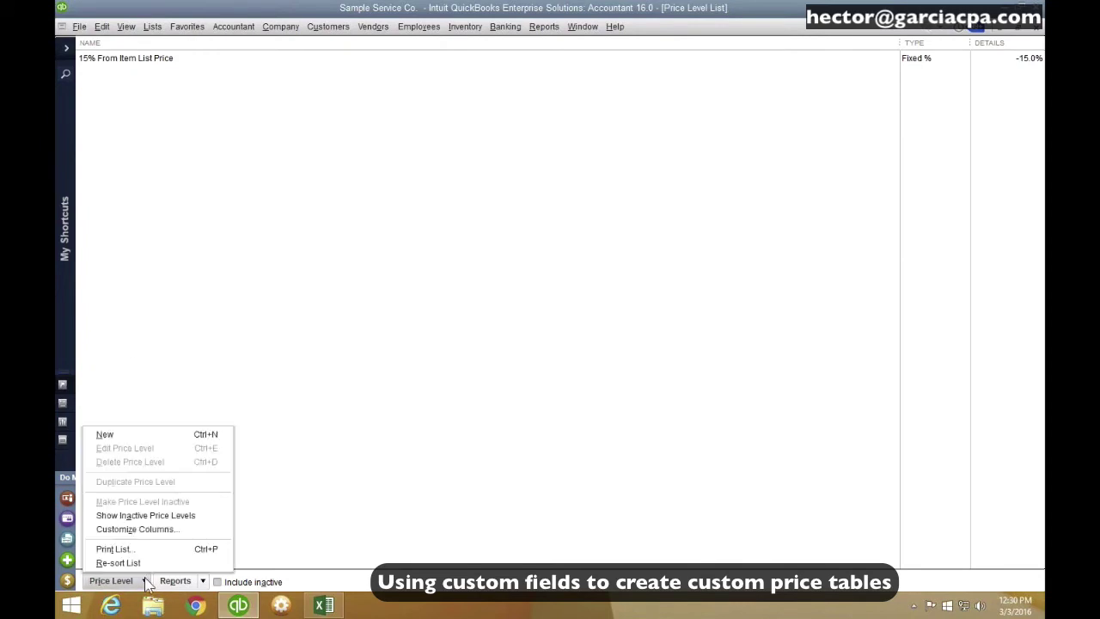
left_click(143, 434)
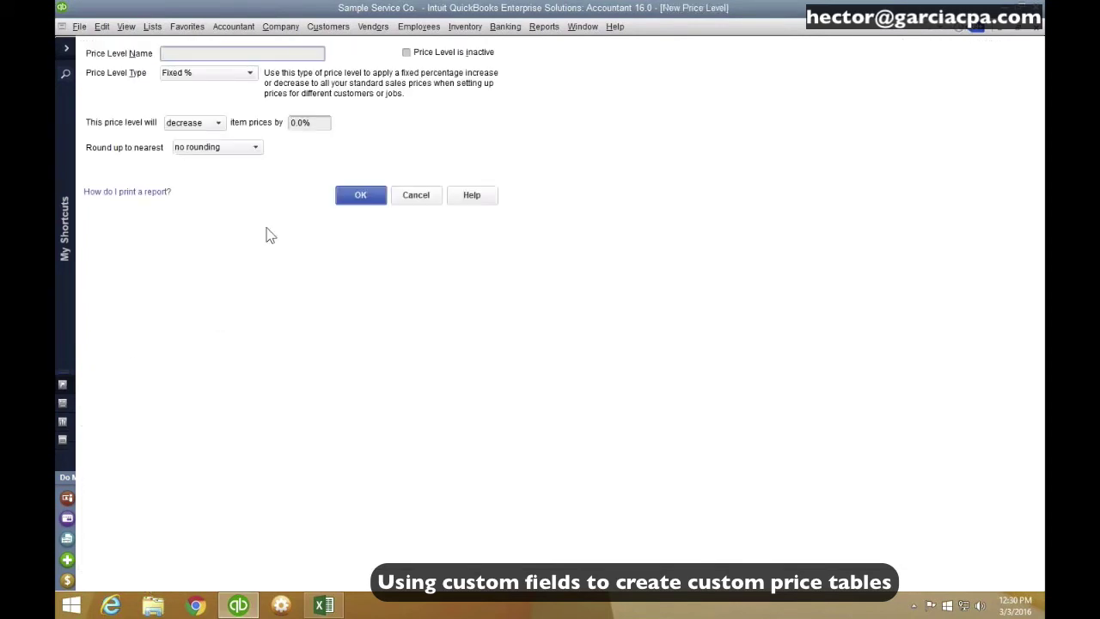
left_click(193, 122)
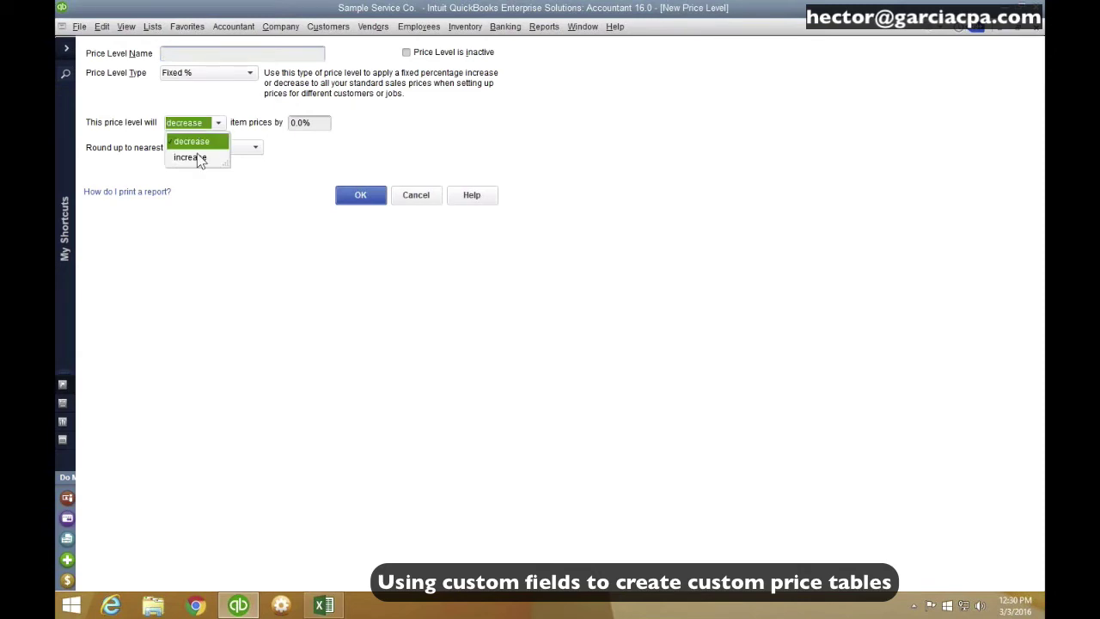
left_click(199, 158)
left_click(324, 123)
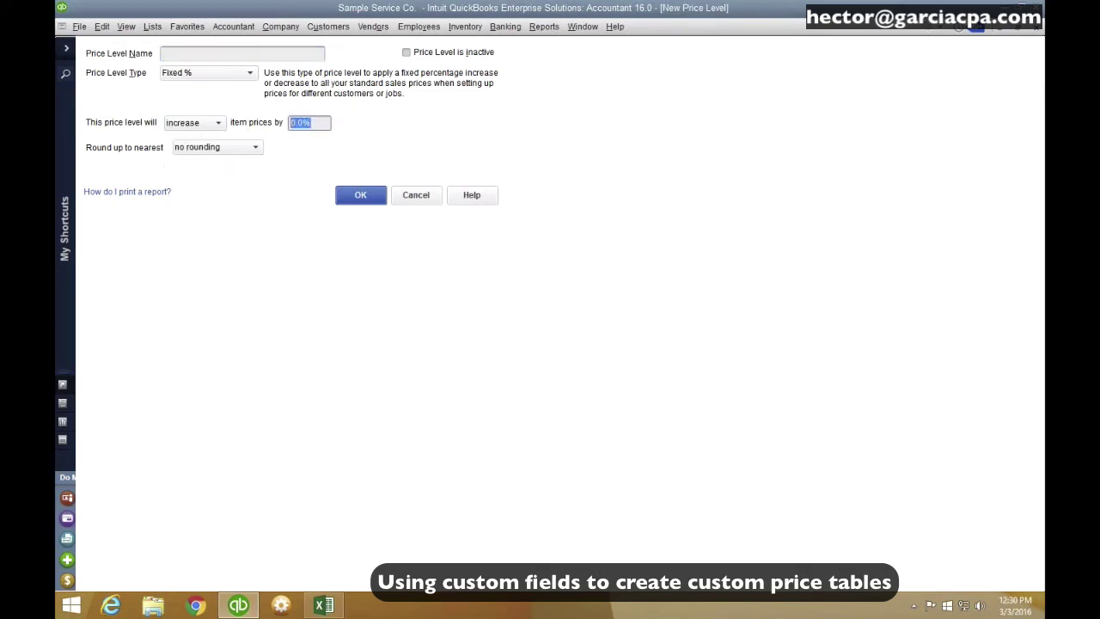
type("25%")
left_click(204, 54)
type("Pre")
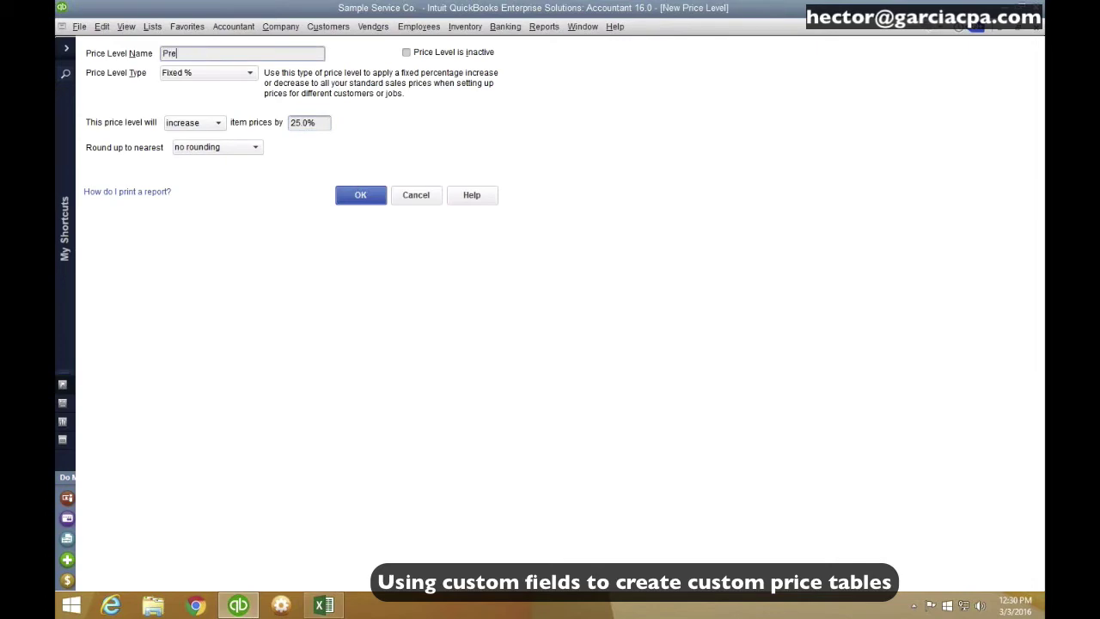
type("mium Delivery")
left_click_drag(232, 54, 162, 53)
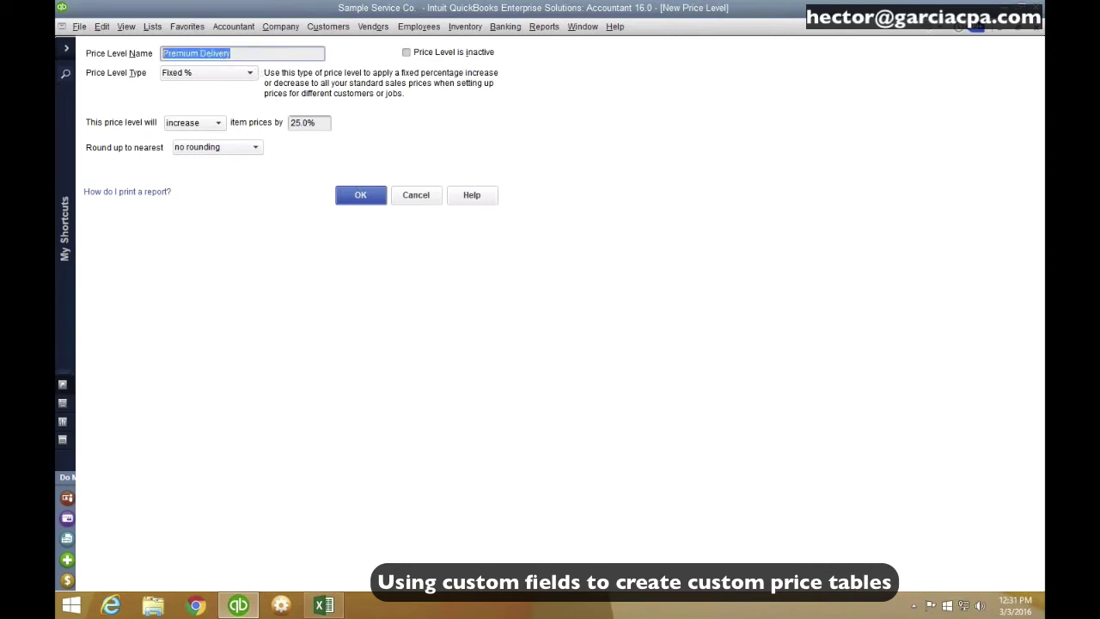
left_click(361, 196)
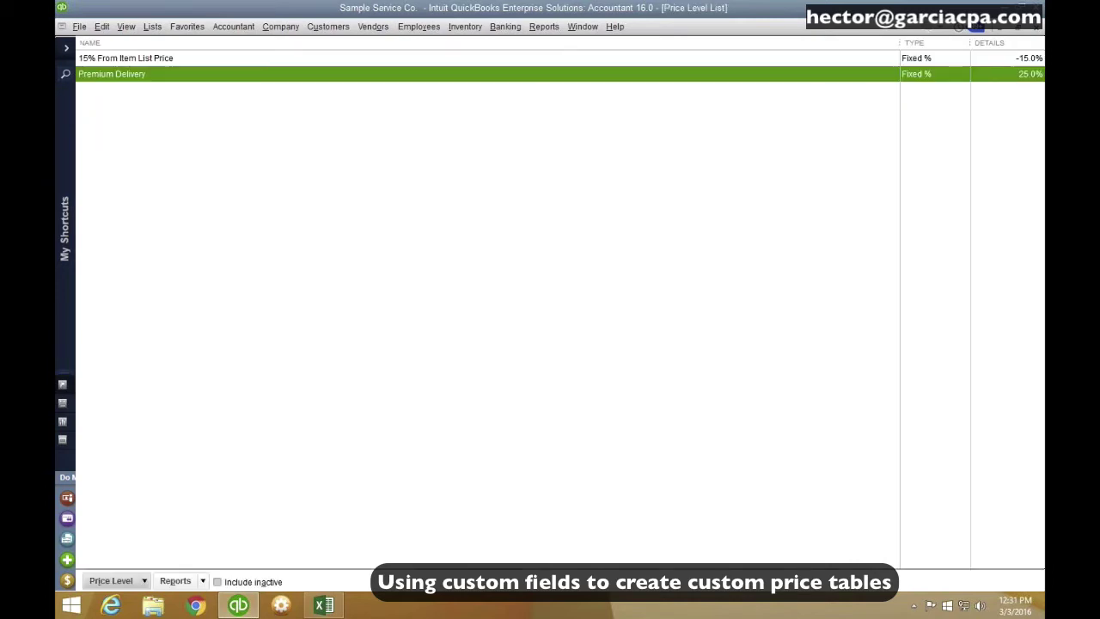
Start a new estimate with HASS AVOCADO on the first line at the 0.65 base sales price
left_click(316, 29)
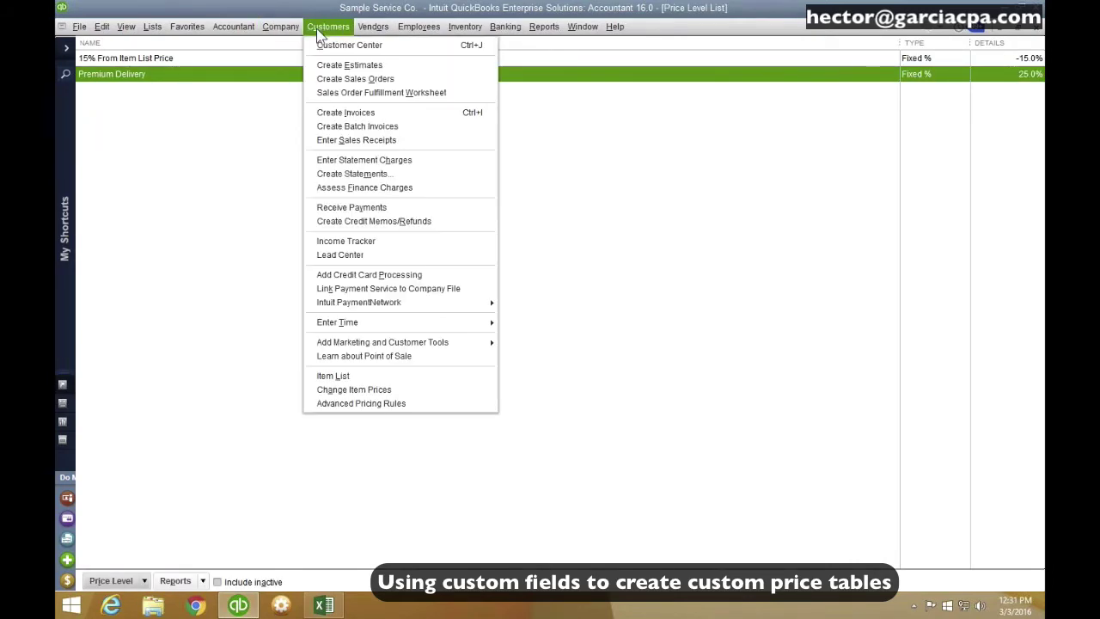
left_click(350, 65)
left_click(167, 277)
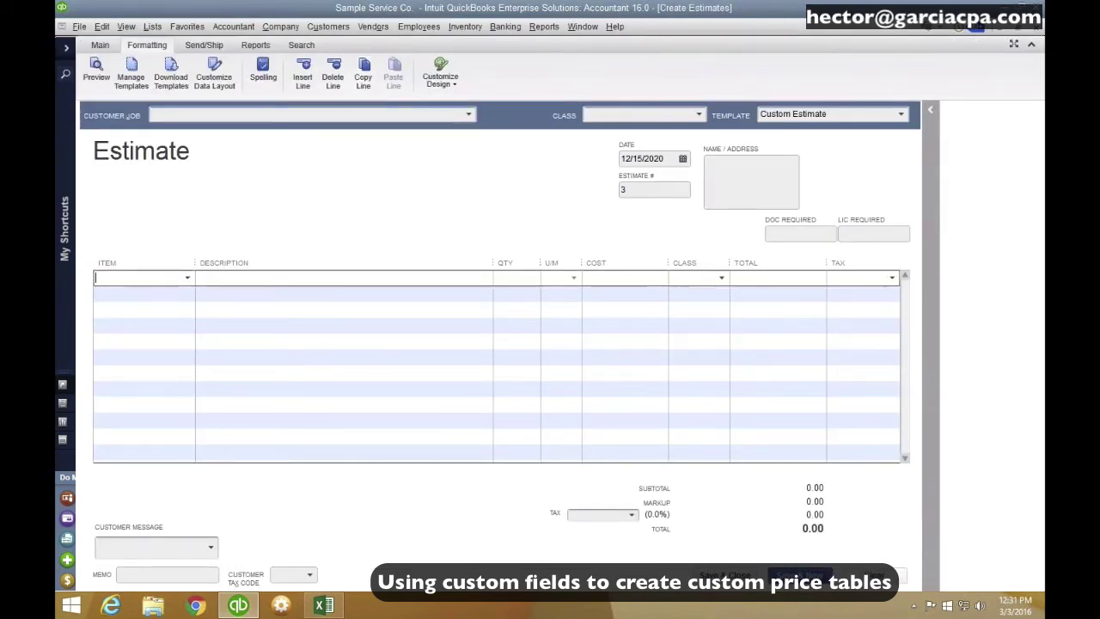
left_click(137, 344)
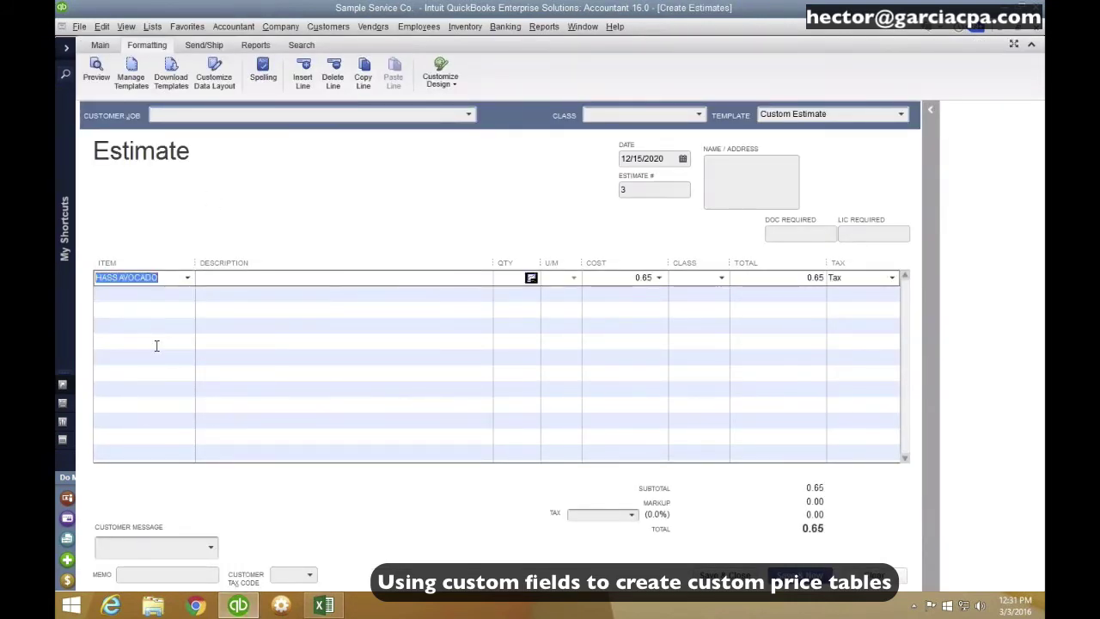
left_click(659, 277)
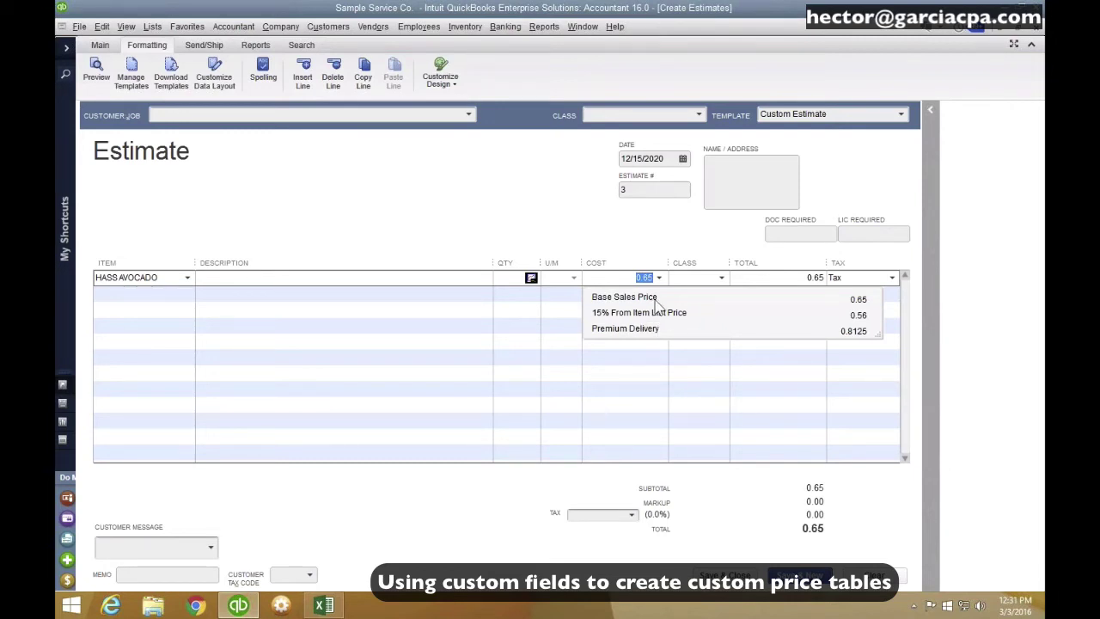
left_click(655, 299)
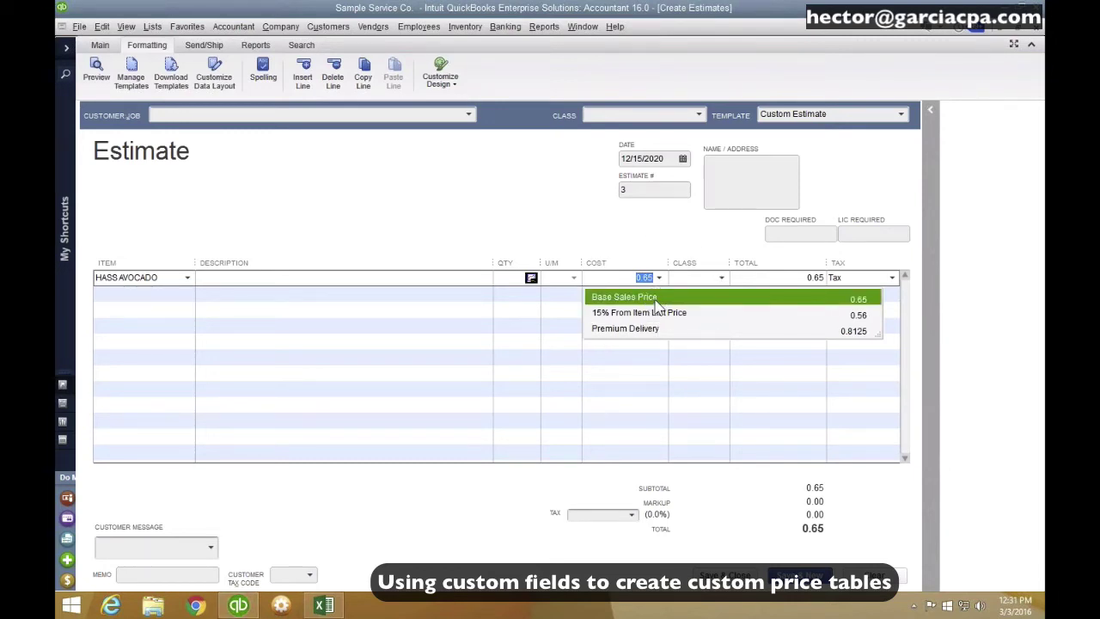
left_click(622, 304)
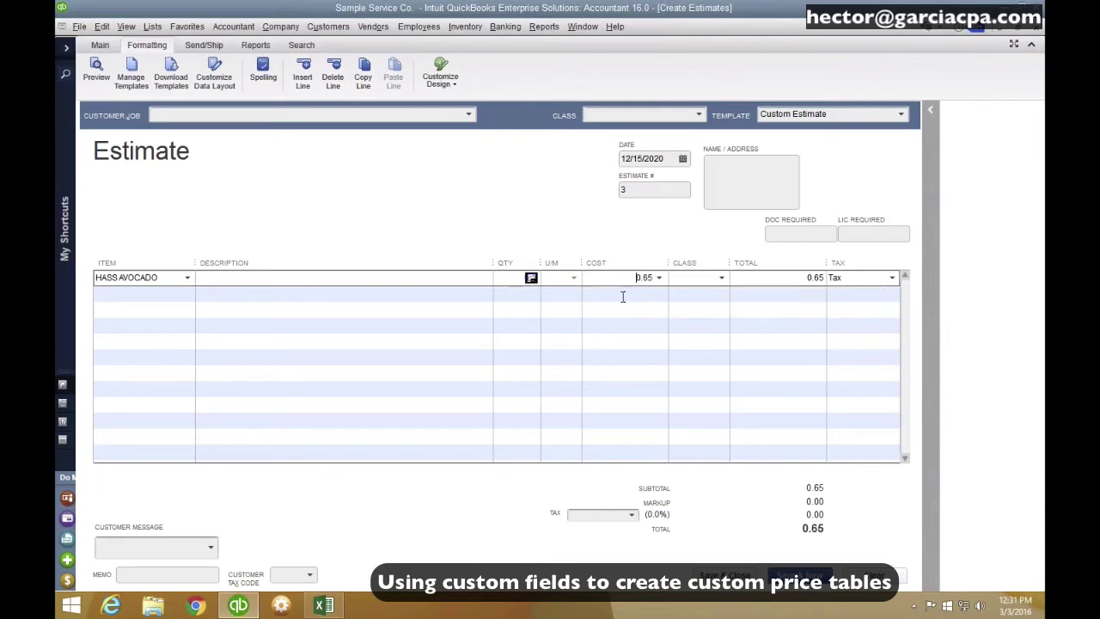
Switch the HASS AVOCADO cost to the Premium Delivery price level of 0.8125
left_click(659, 277)
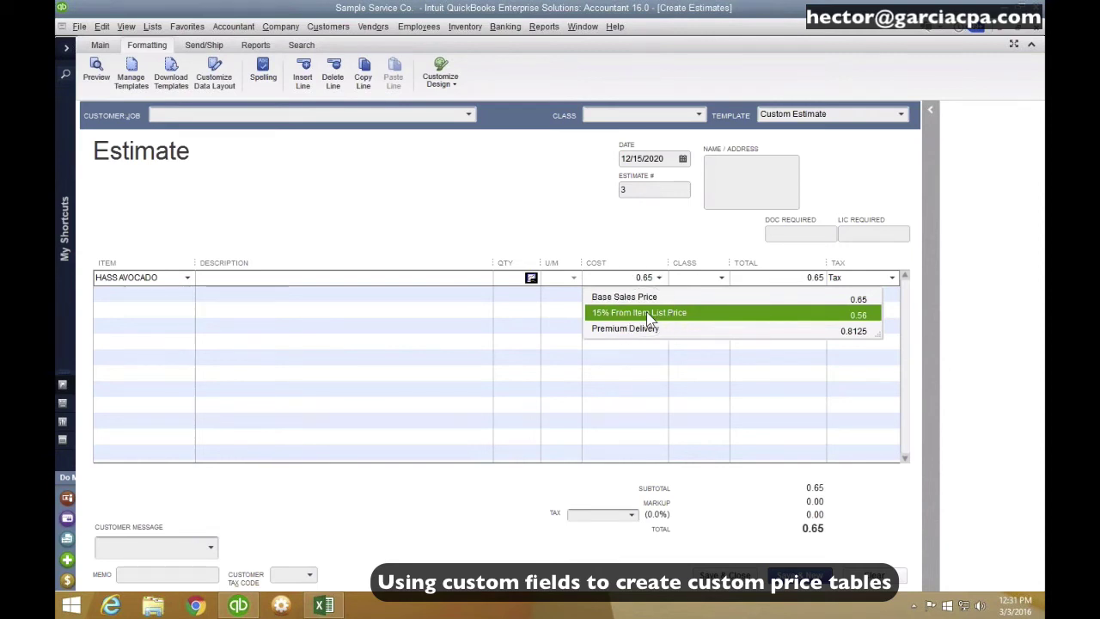
left_click(650, 316)
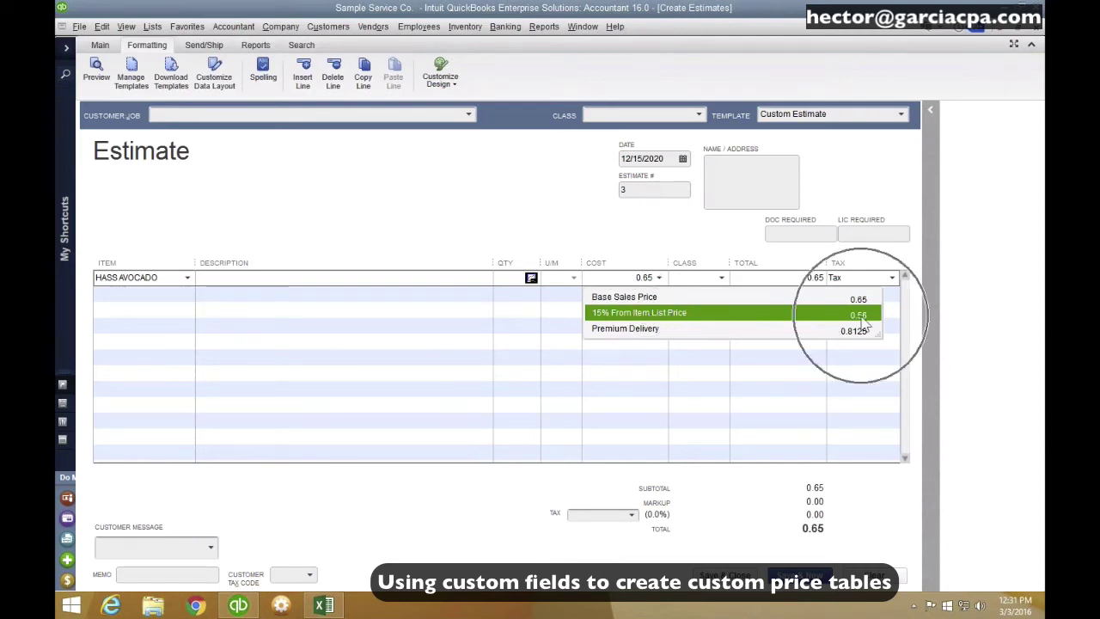
left_click(693, 334)
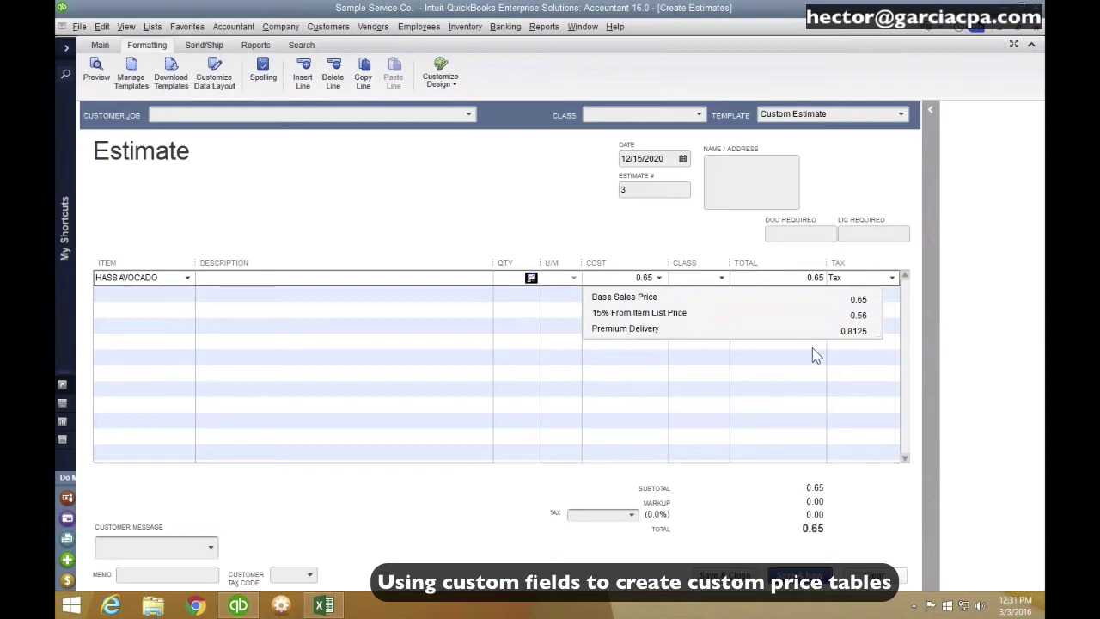
left_click(859, 333)
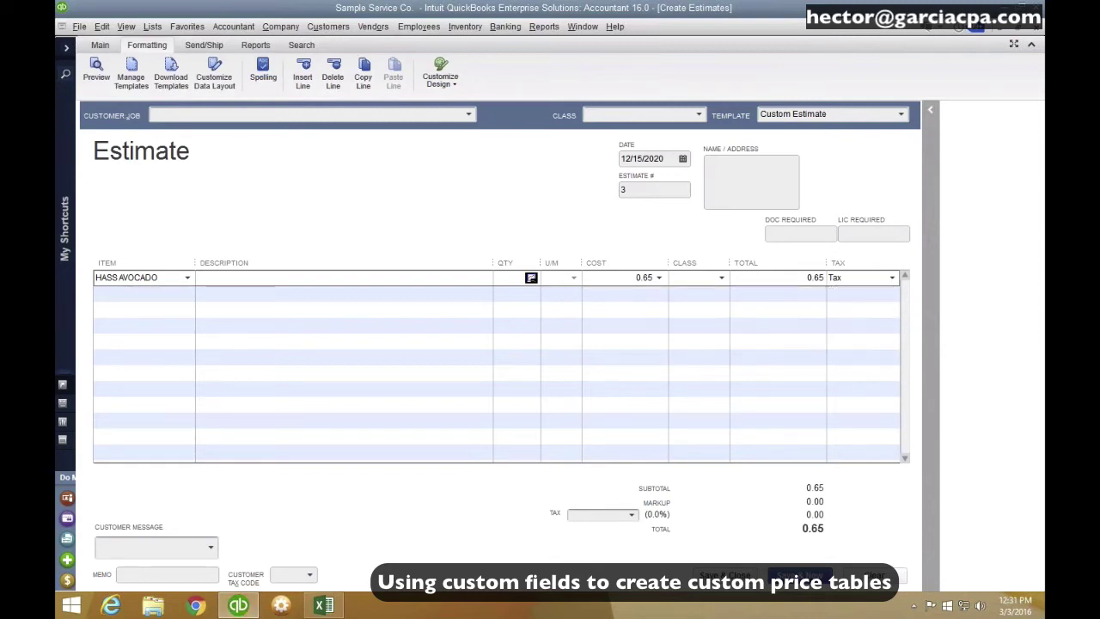
left_click(659, 277)
left_click(145, 277)
double_click(171, 279)
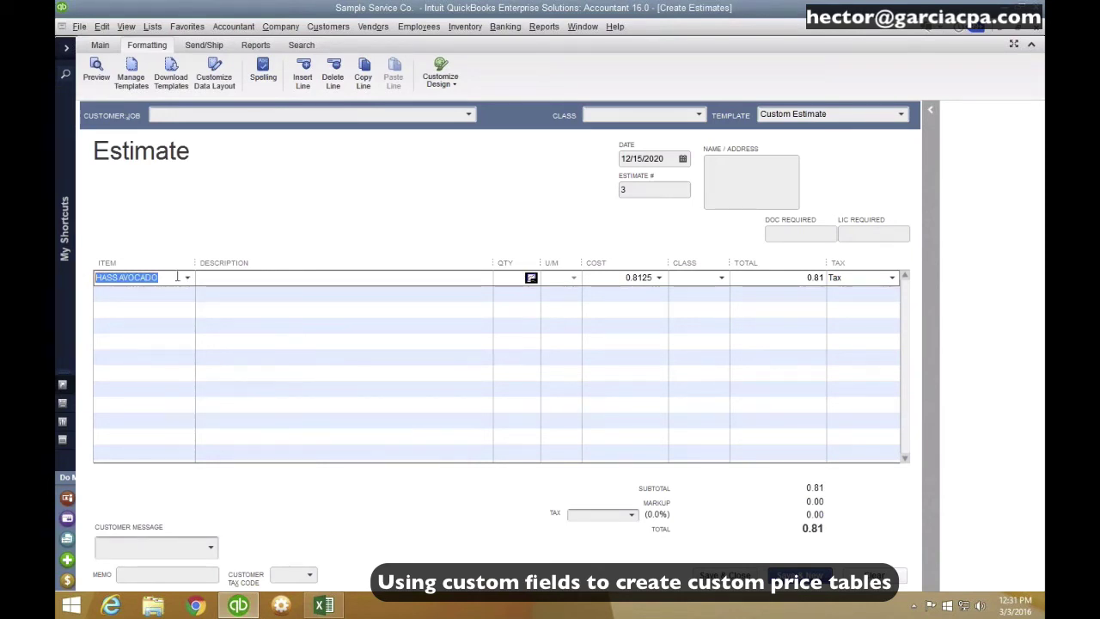
left_click(152, 27)
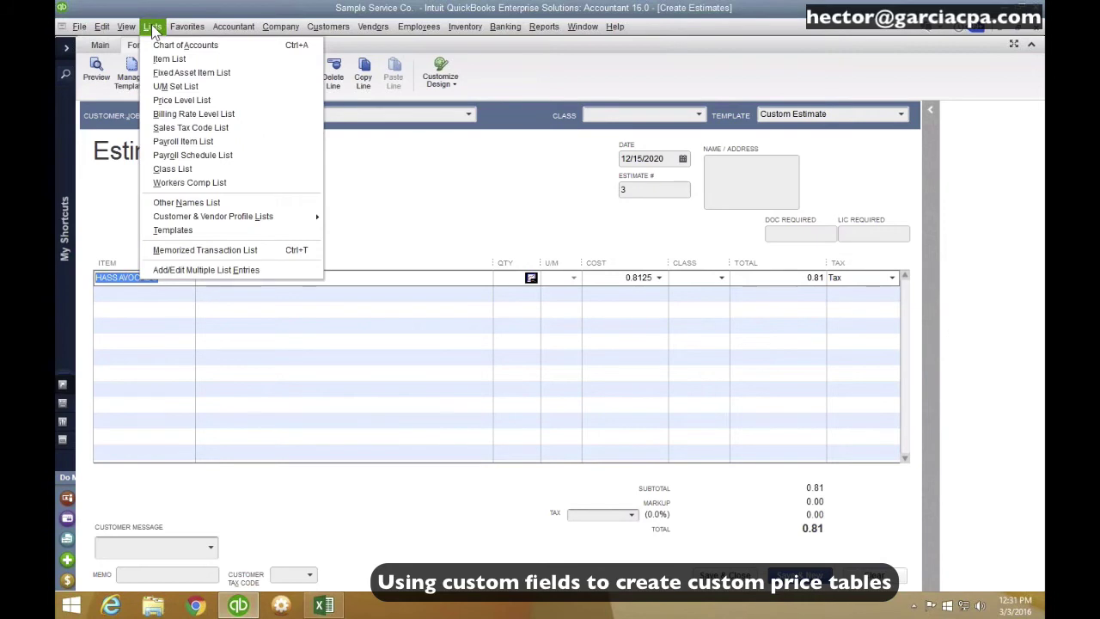
left_click(169, 60)
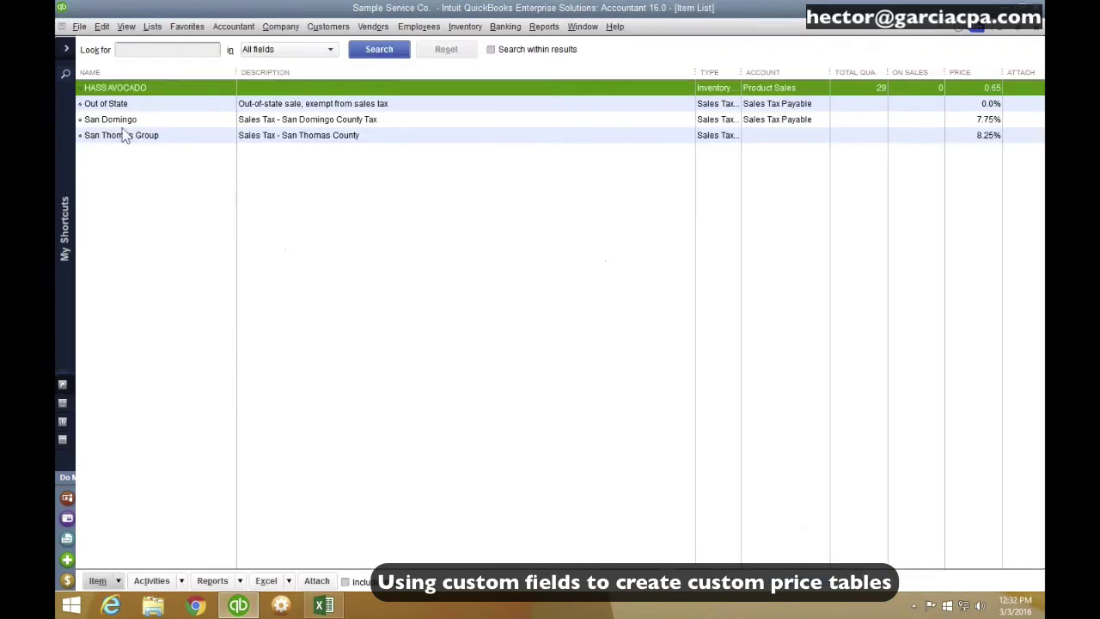
left_click(133, 138)
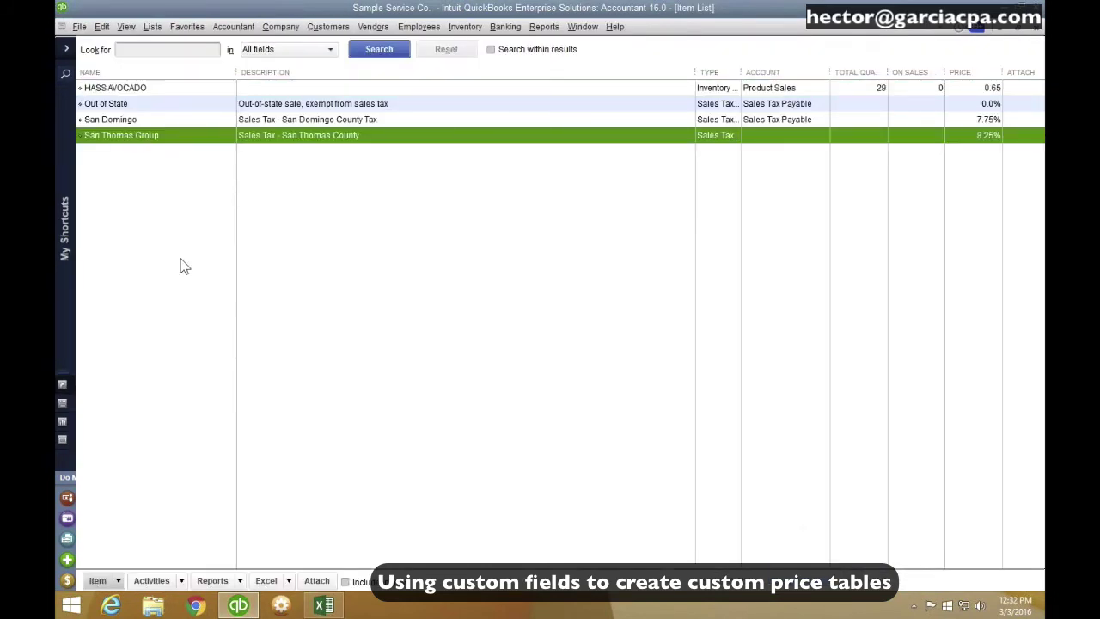
left_click(345, 581)
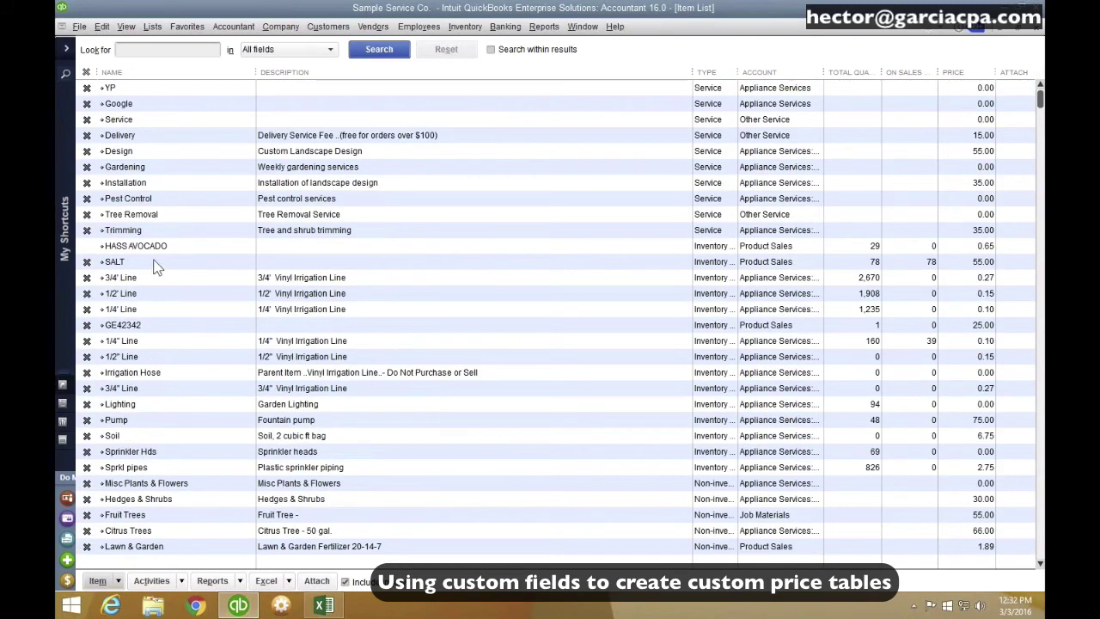
left_click(144, 243)
right_click(144, 243)
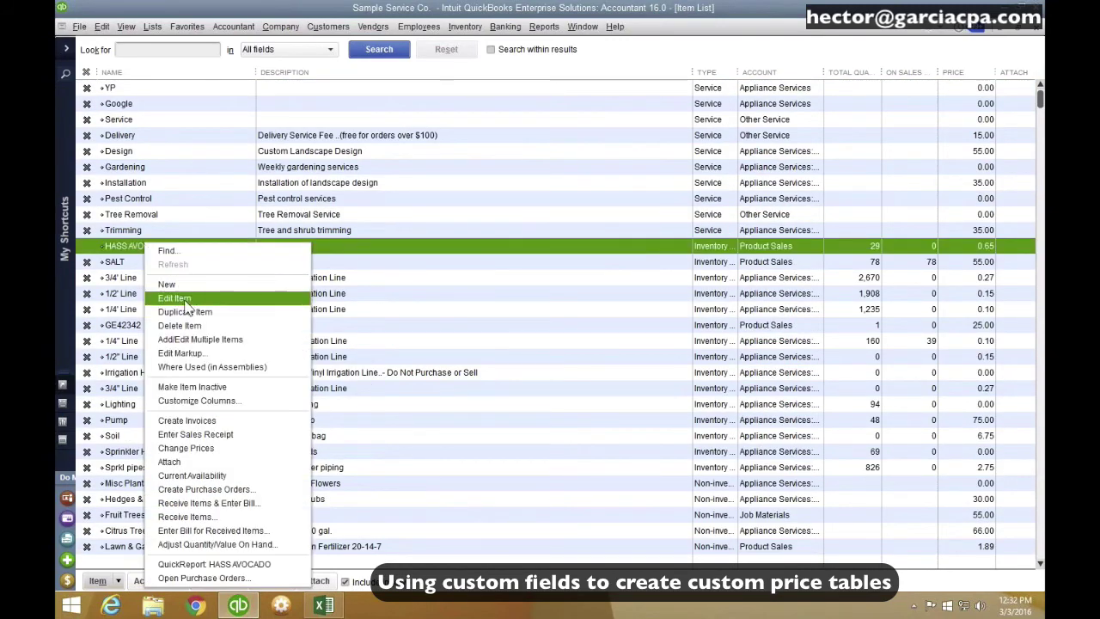
left_click(1037, 31)
left_click(1039, 30)
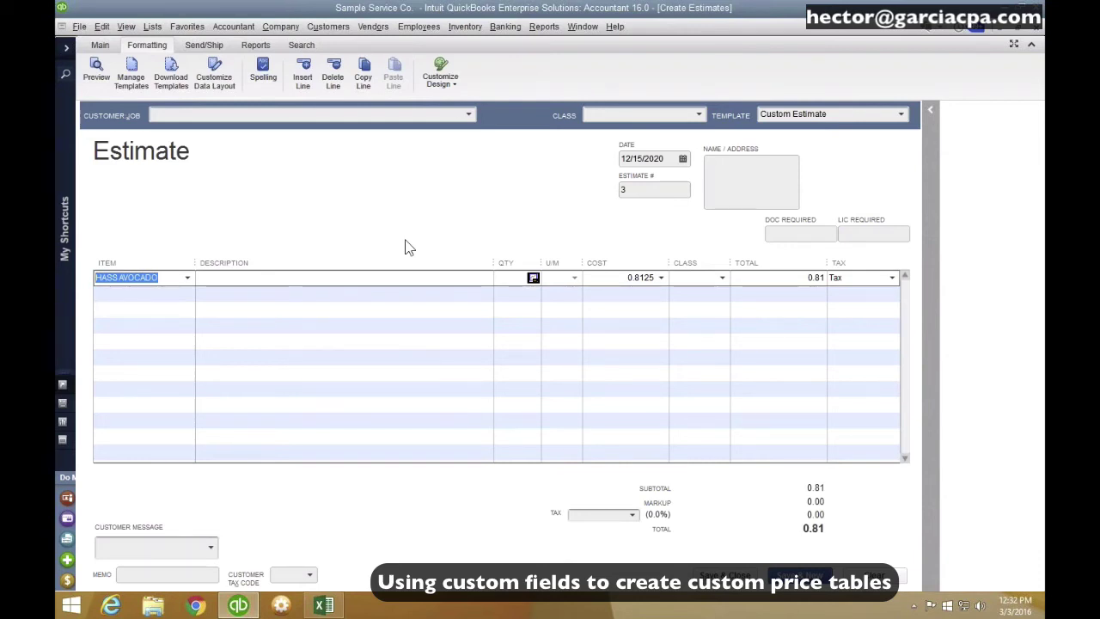
Select HASS AVOCADO on the estimate and open its record from the Item List
left_click(161, 268)
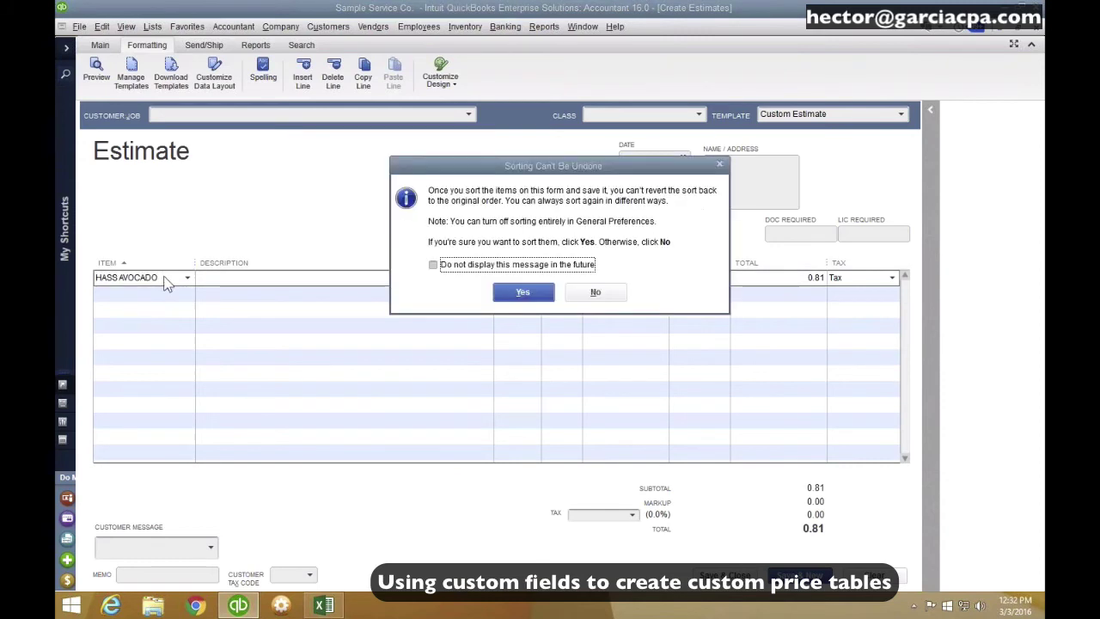
left_click(615, 299)
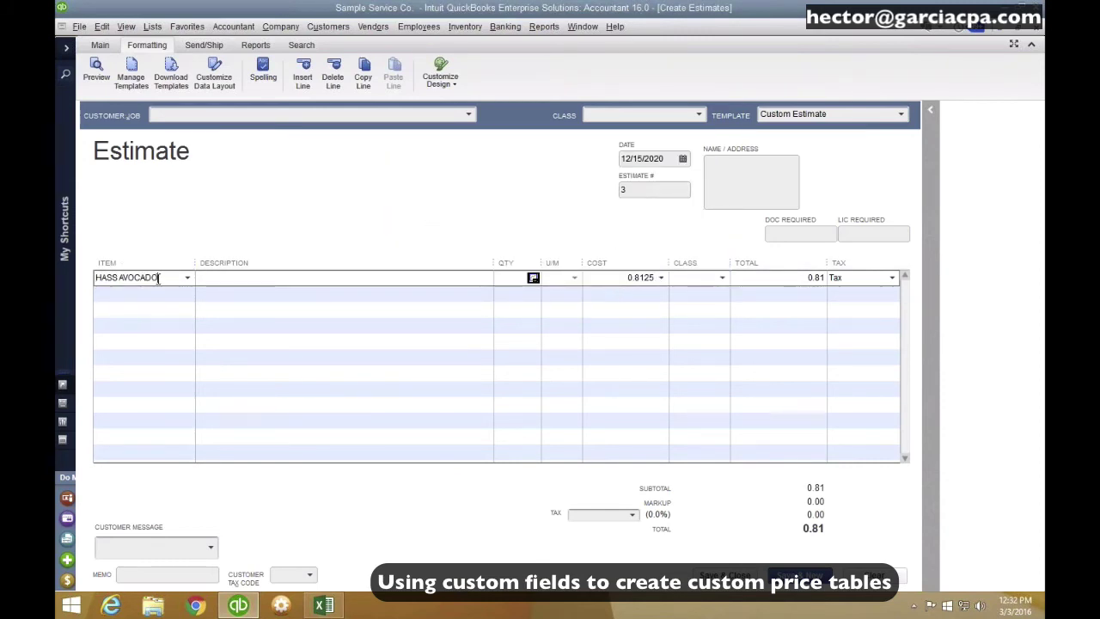
mouse_move(158, 282)
left_mouse_down()
mouse_move(69, 275)
mouse_move(163, 287)
mouse_move(86, 287)
mouse_move(170, 286)
left_mouse_up()
key("ctrl+l")
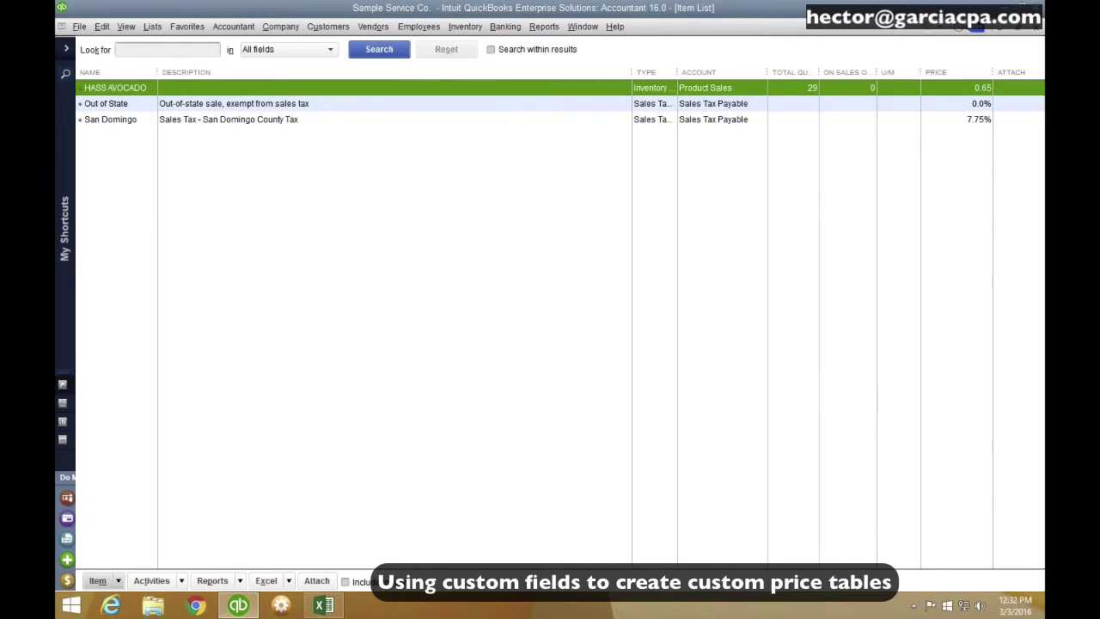
key("ctrl+e")
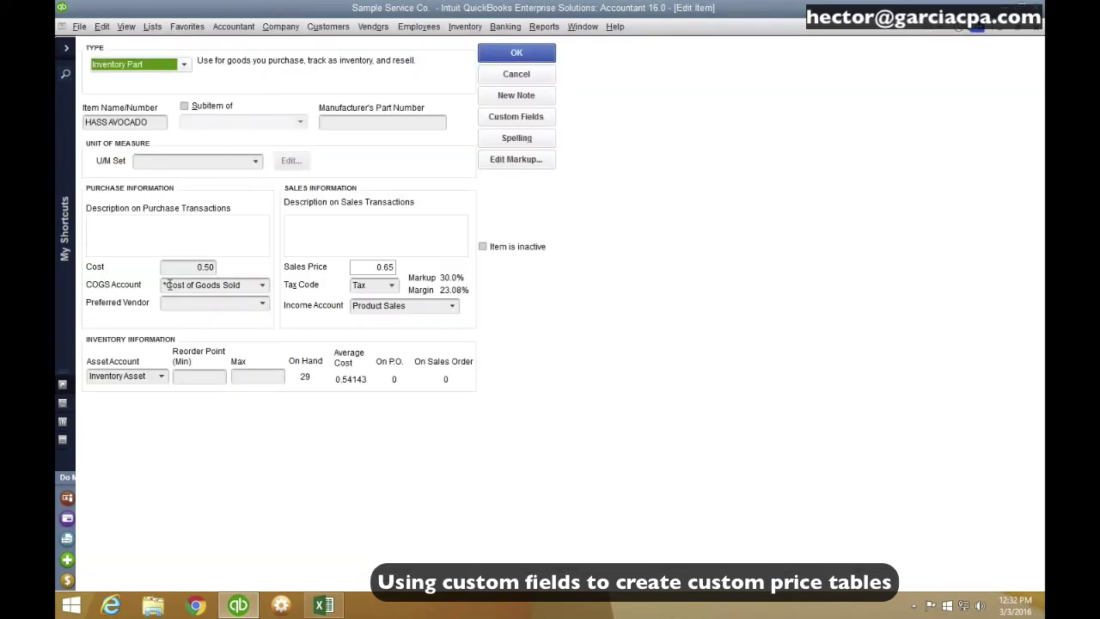
key("Escape")
key("Escape")
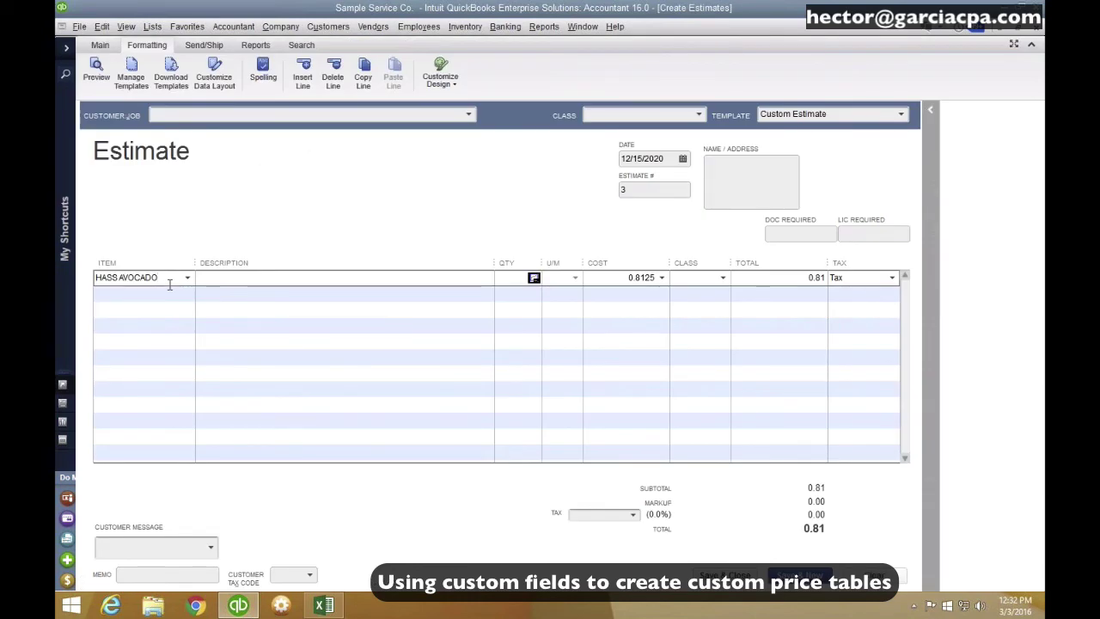
Edit HASS AVOCADO, setting its purchase cost to 0.45 and sales price to 0.69
key("ctrl+l")
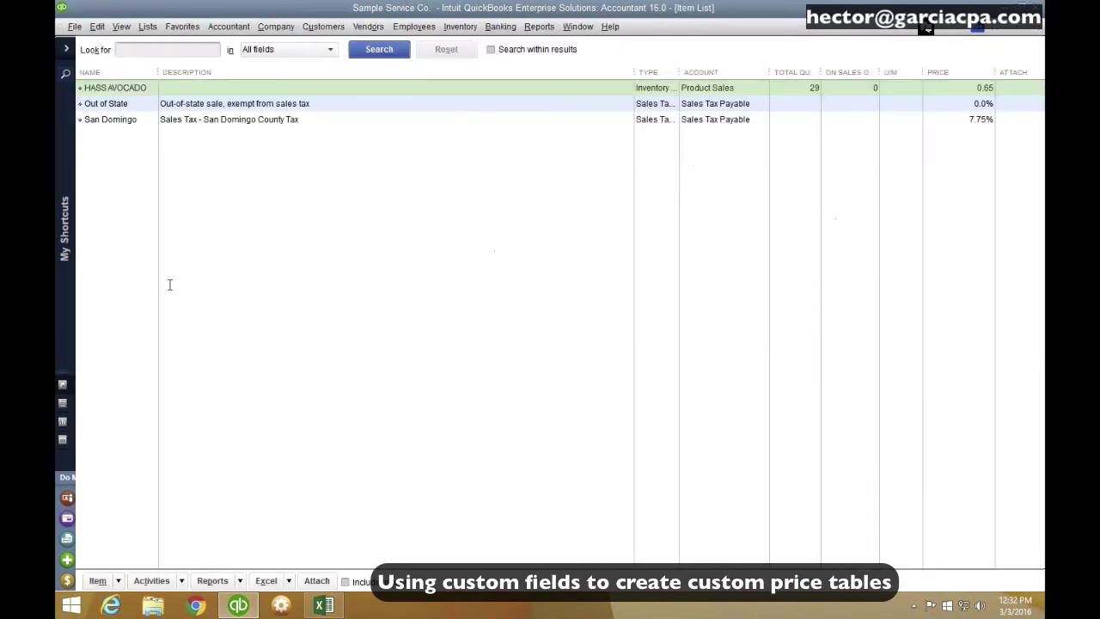
key("ctrl+e")
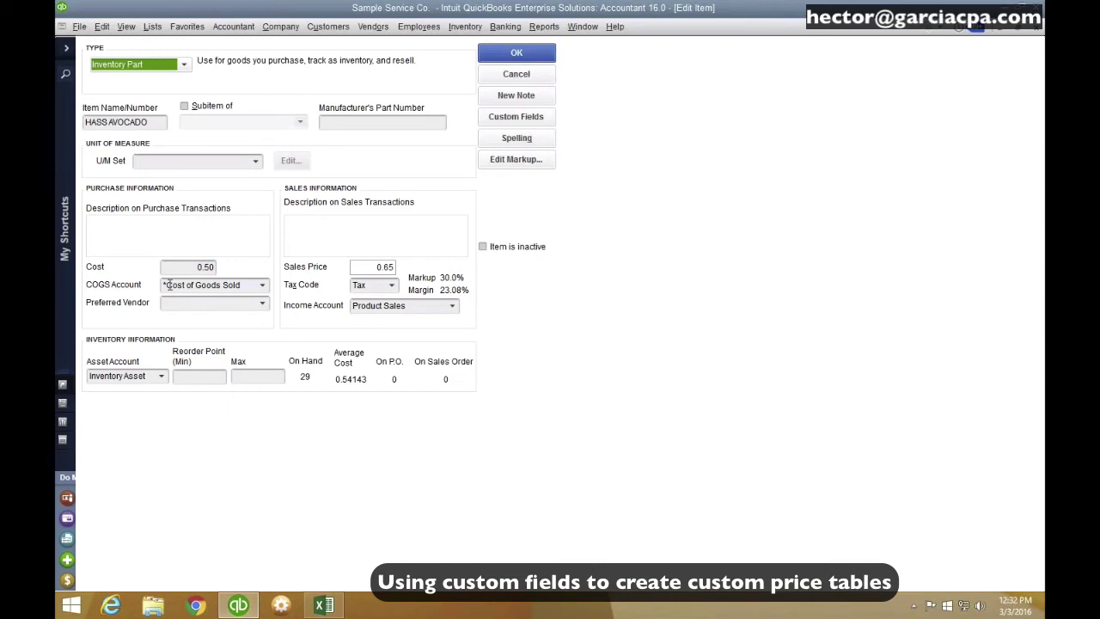
left_click(192, 270)
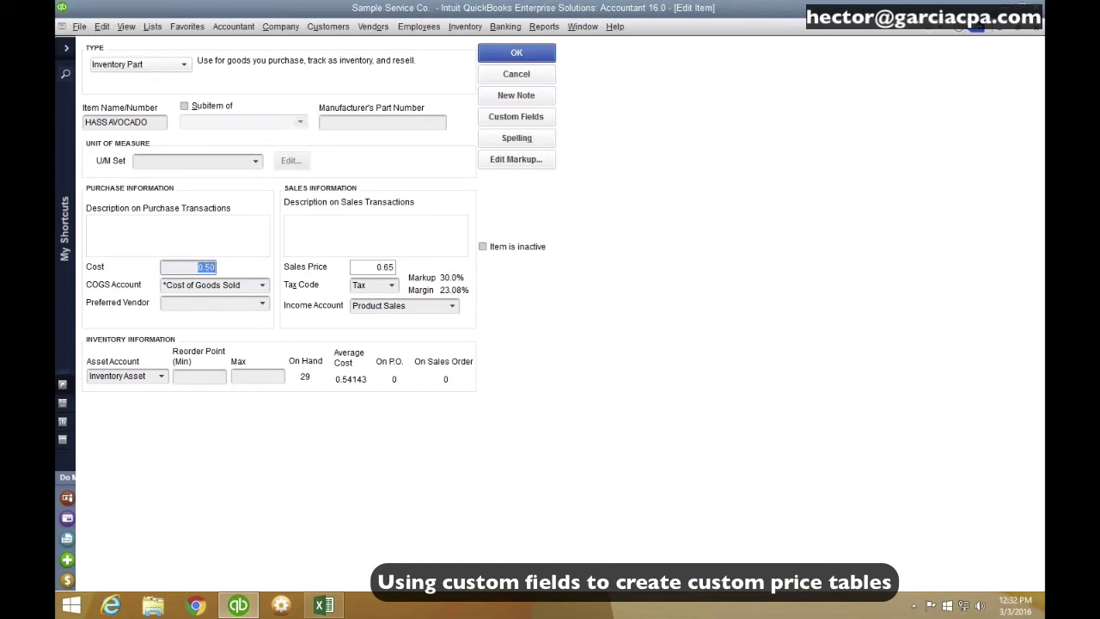
type(".45")
left_click(353, 267)
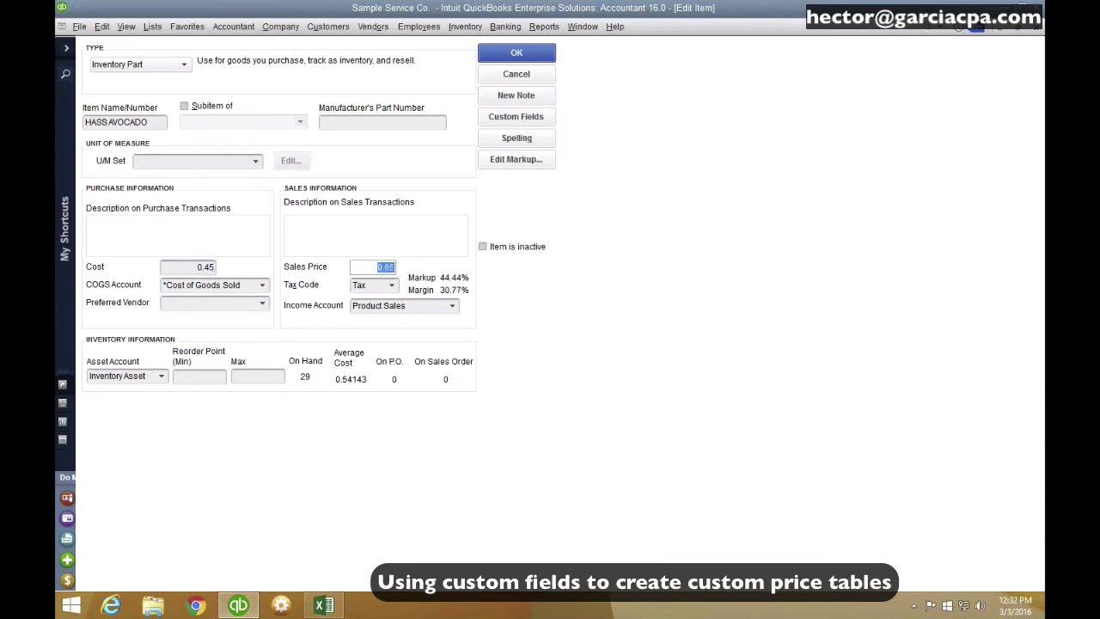
type(".69")
left_click(512, 53)
Clear the estimate and re-enter HASS AVOCADO, confirming its cost now shows 0.69
key("Escape")
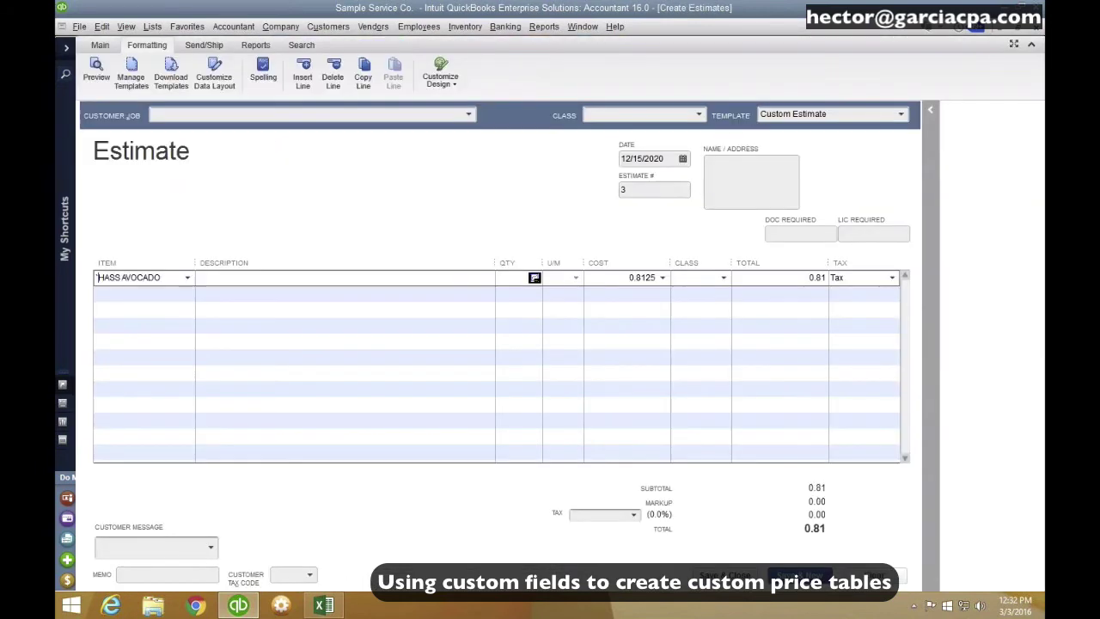
left_click(890, 574)
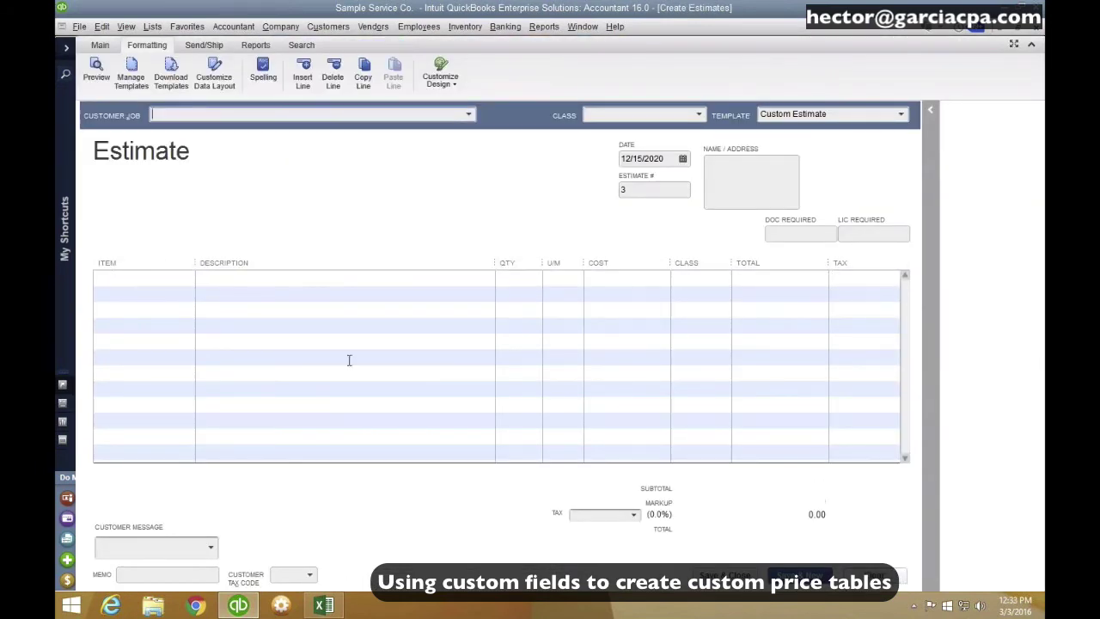
left_click(129, 281)
type("hass")
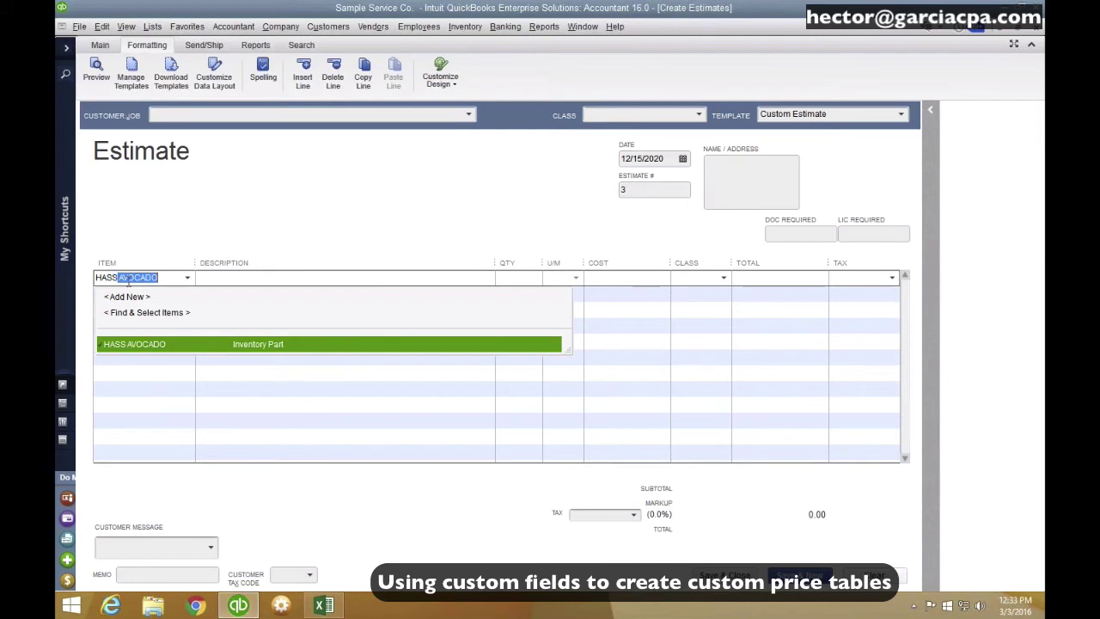
key("Tab")
left_click(648, 278)
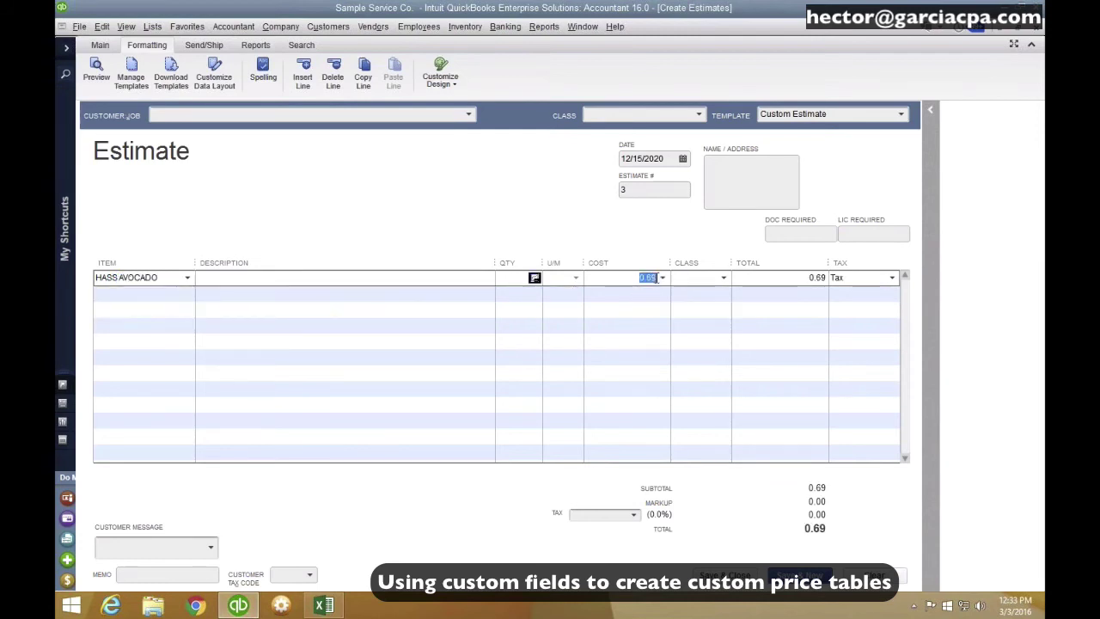
left_click(662, 277)
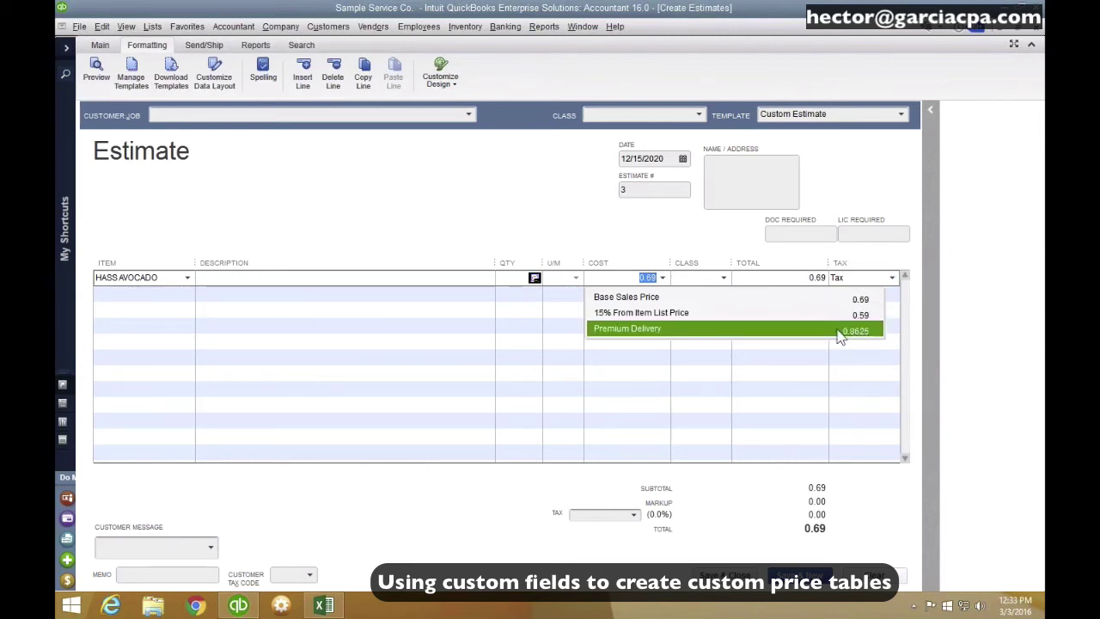
left_click(614, 278)
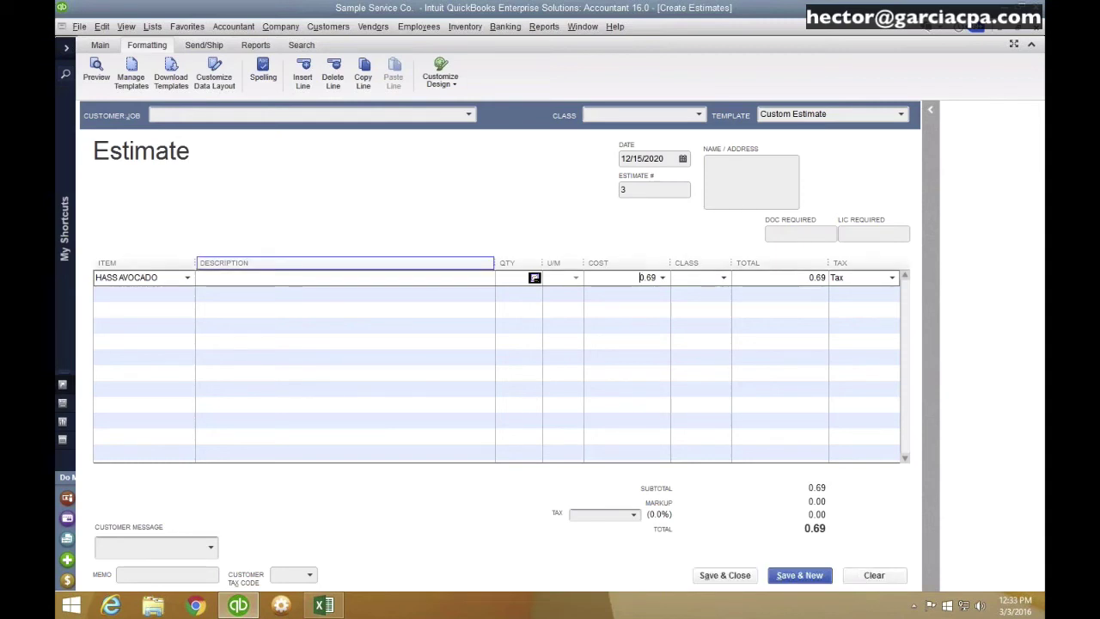
From the Price Level List, start a new Per Item price level
key("ctrl+Delete")
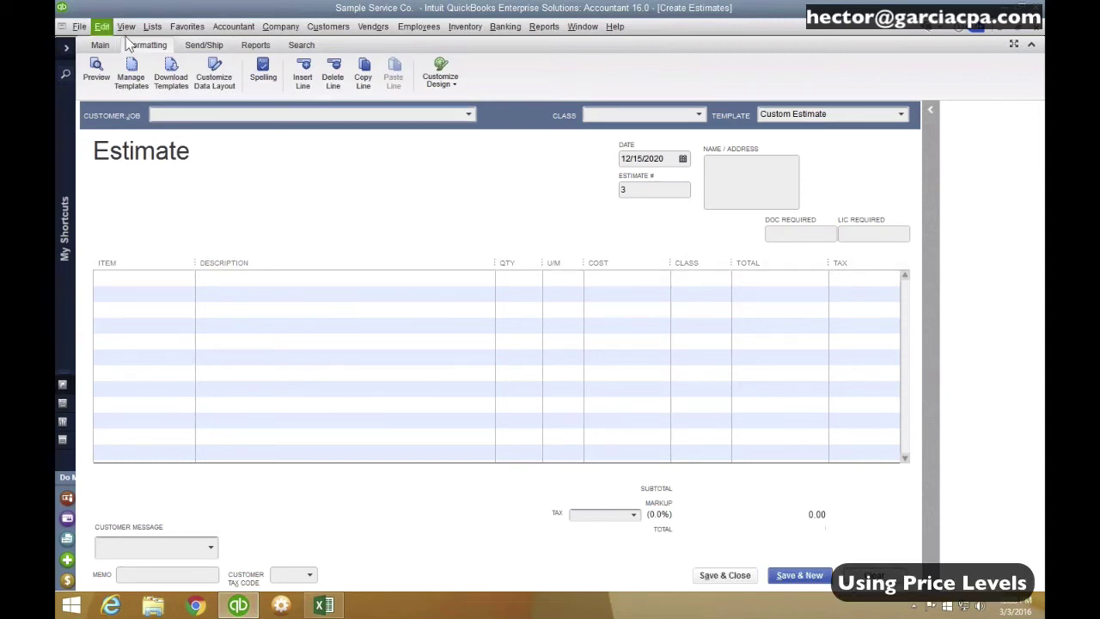
left_click(154, 28)
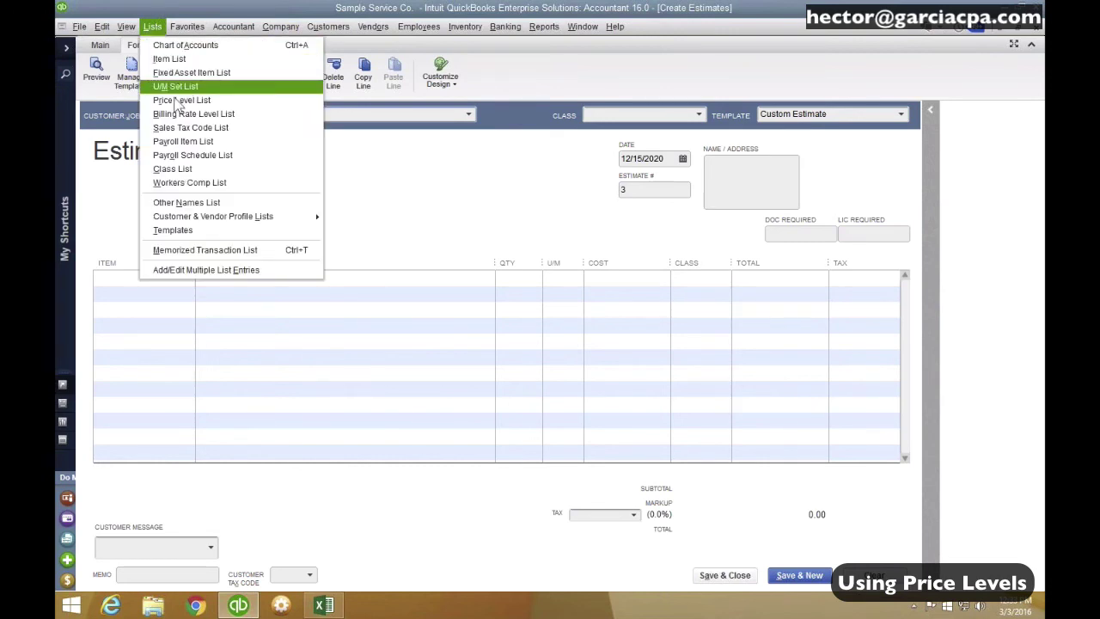
left_click(187, 101)
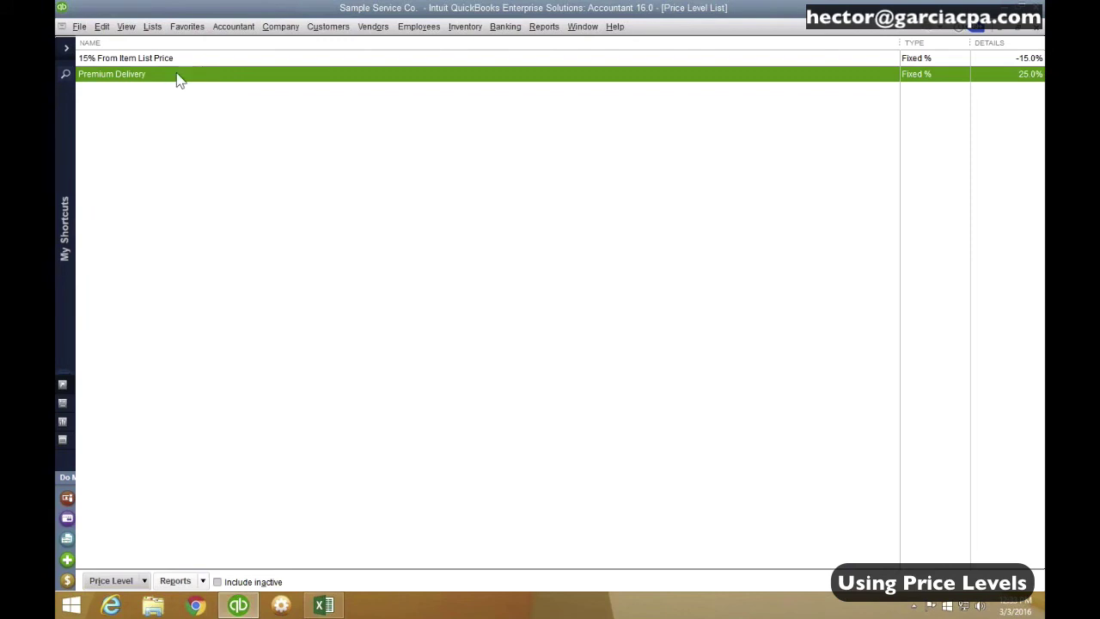
left_click(112, 581)
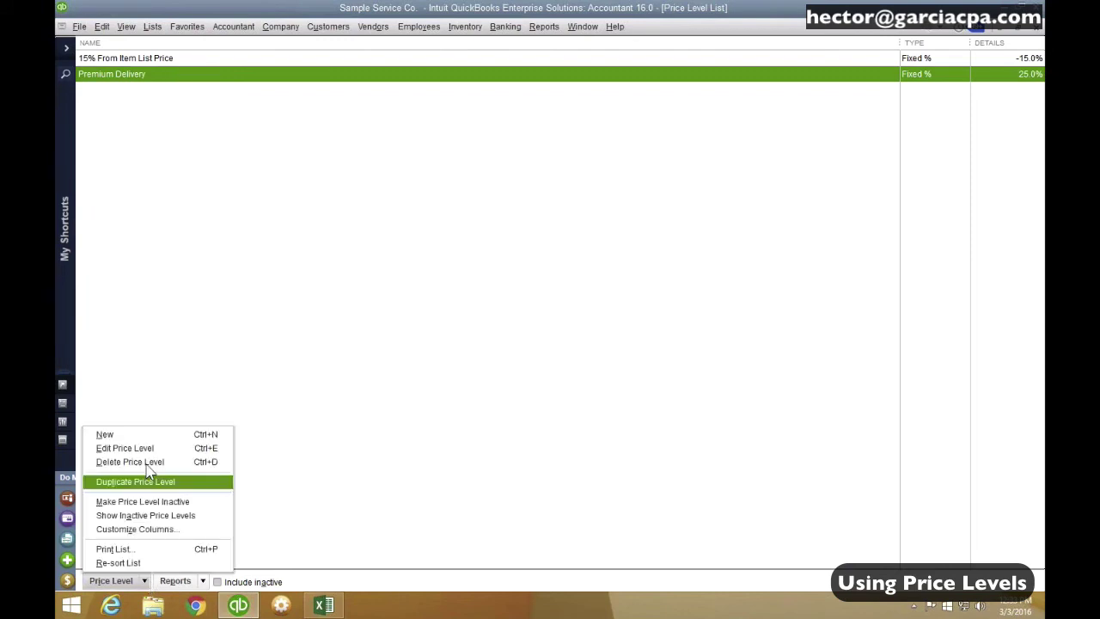
left_click(116, 446)
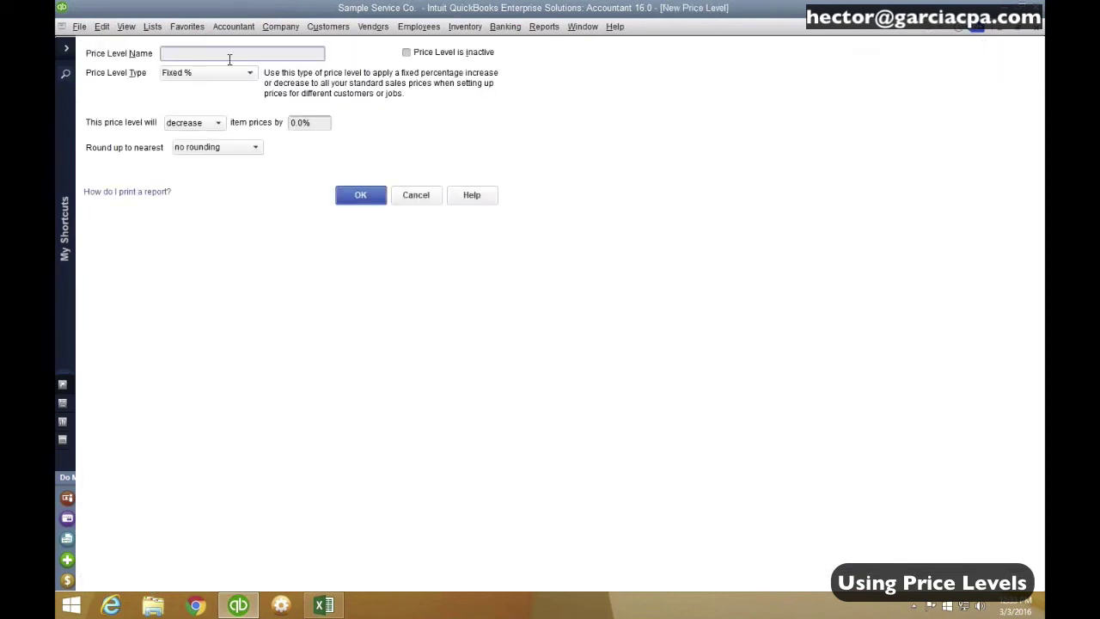
left_click(204, 77)
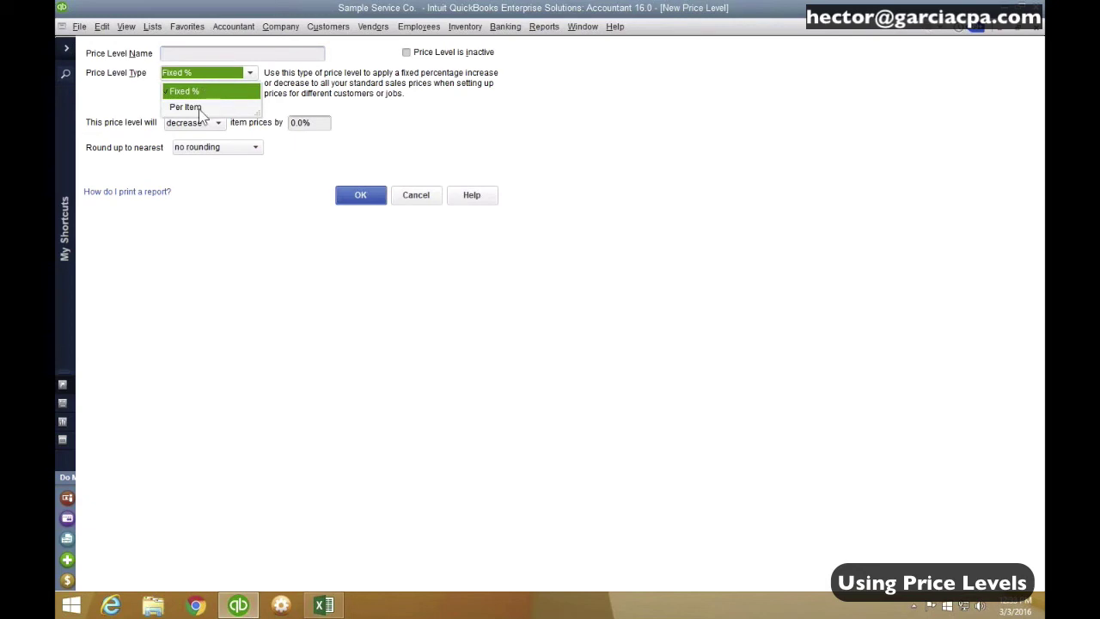
left_click(198, 109)
Name the level MIN SALES PRICE and set HASS AVOCADO's custom price to .59
left_click(191, 51)
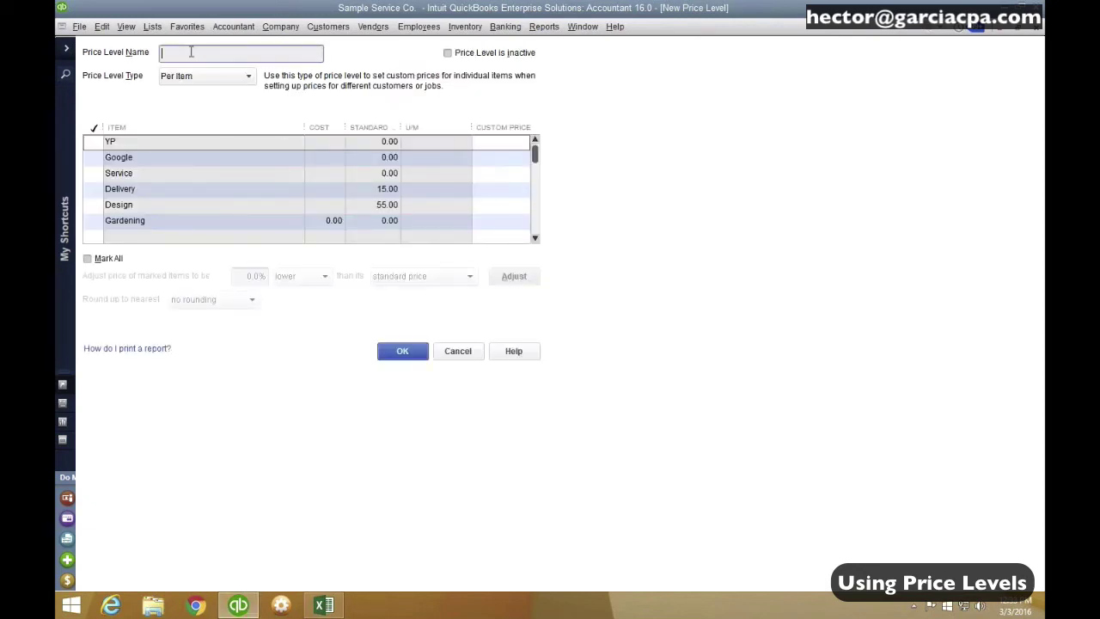
type("LOWE")
key("BackSpace")
key("BackSpace")
key("BackSpace")
key("BackSpace")
key("BackSpace")
type("MIN SALES PRIC")
mouse_move(536, 159)
left_mouse_down()
mouse_move(536, 221)
mouse_move(539, 148)
mouse_move(538, 181)
left_mouse_up()
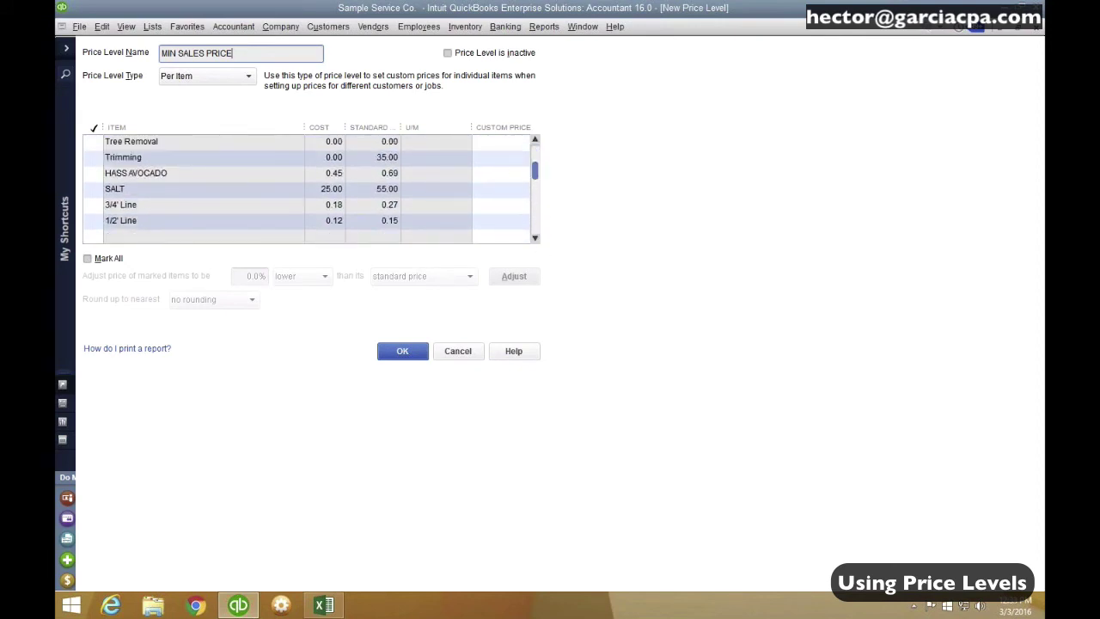
left_click(506, 178)
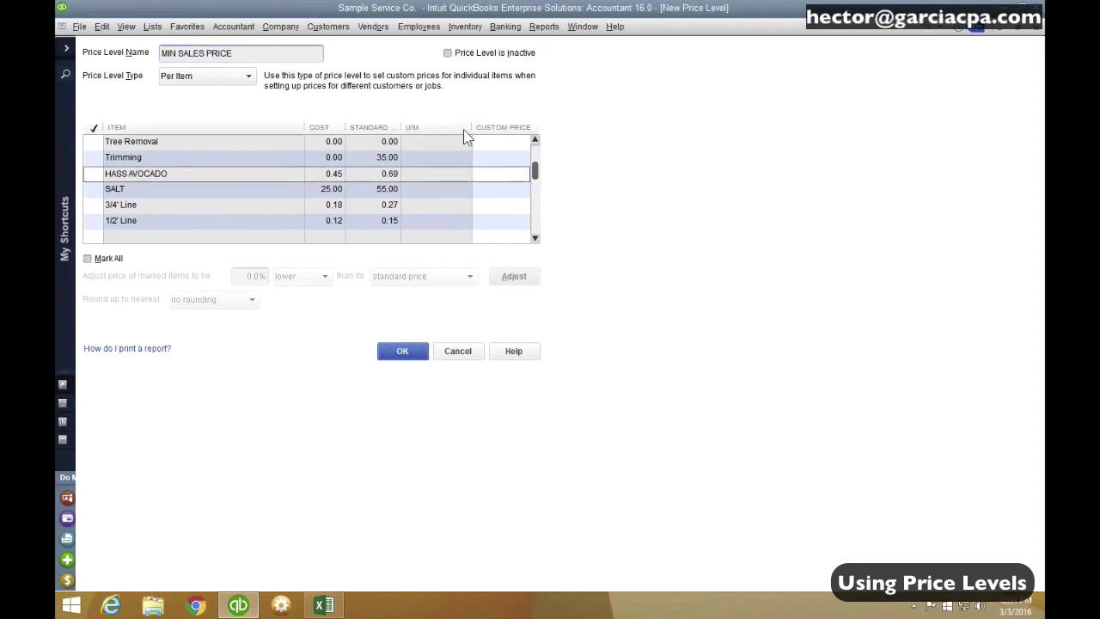
left_click_drag(472, 127, 435, 127)
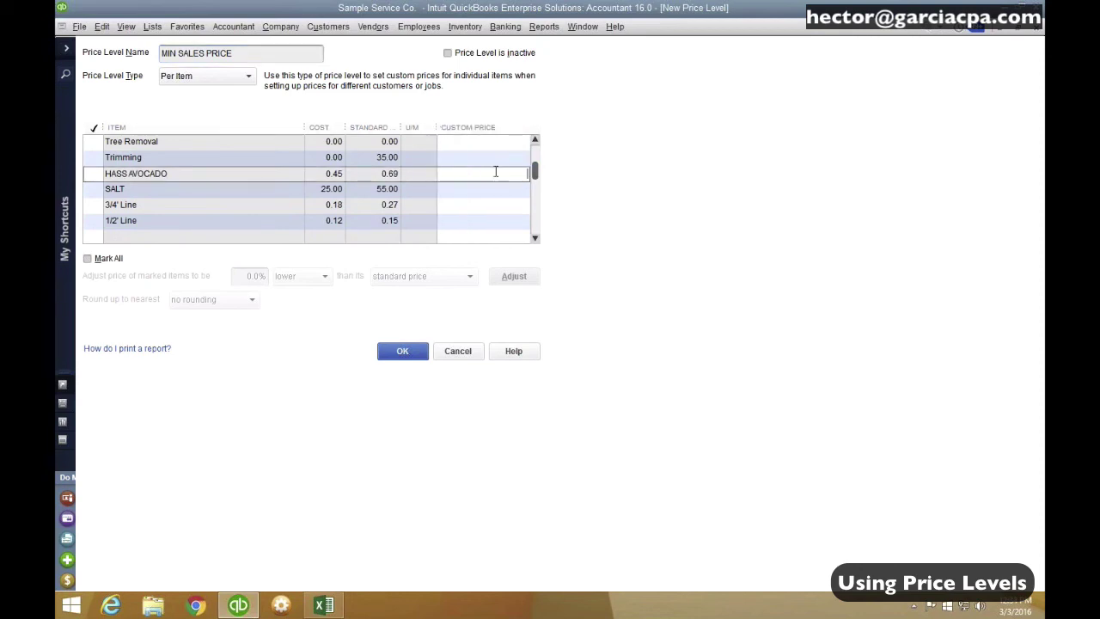
type(".59")
left_click(406, 348)
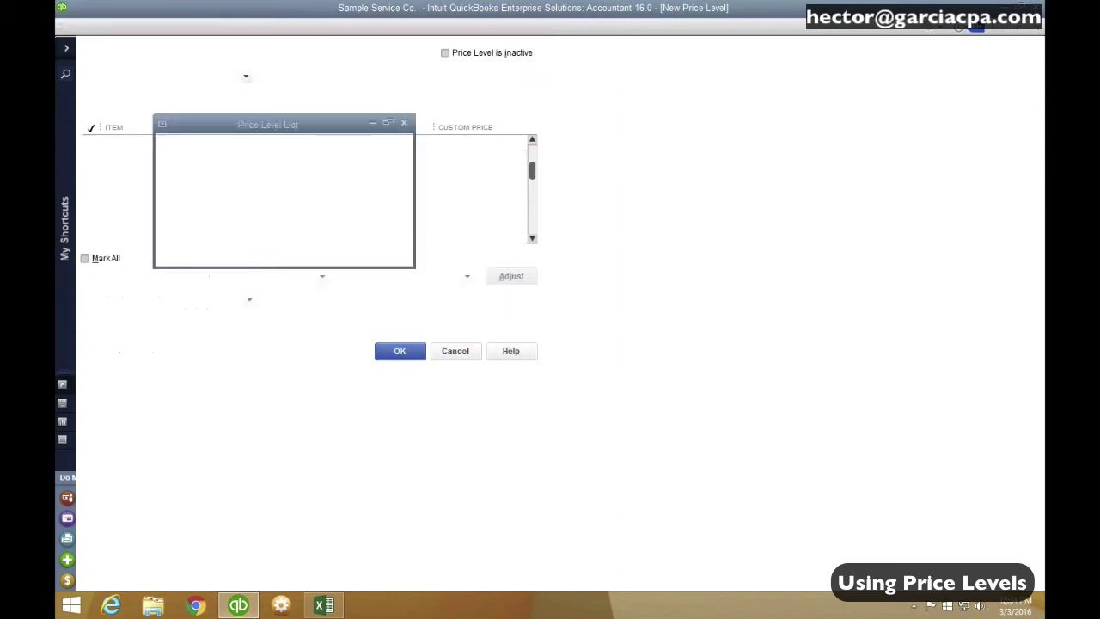
Create Per Item level MAX SALES PRICE with HASS AVOCADO at a custom price of .89, confirming the prompt
left_click(146, 580)
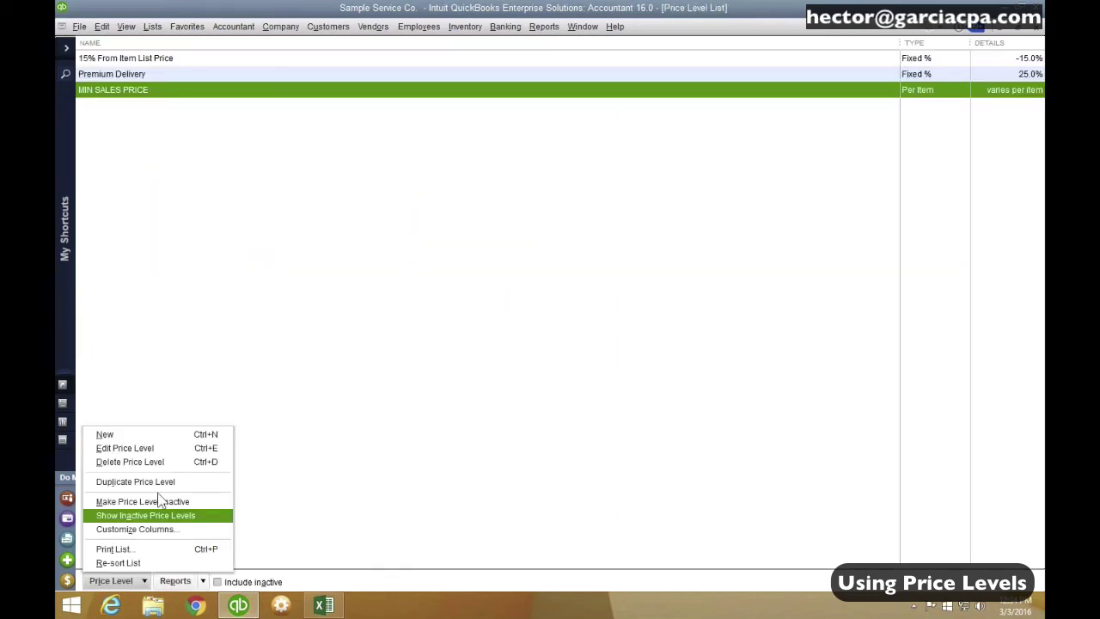
left_click(129, 433)
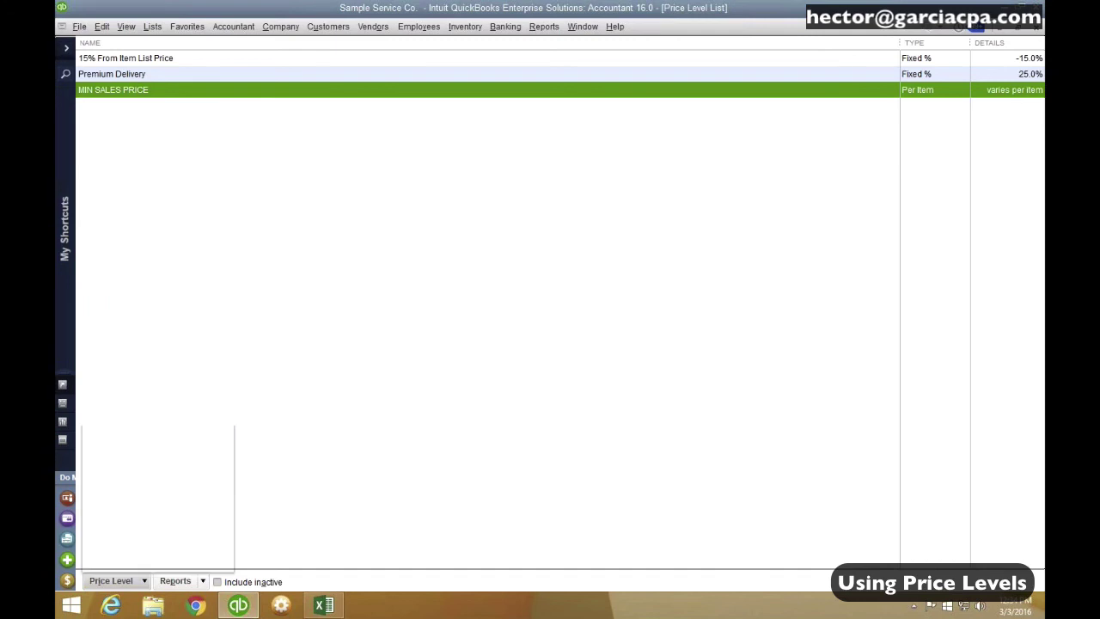
type("MA")
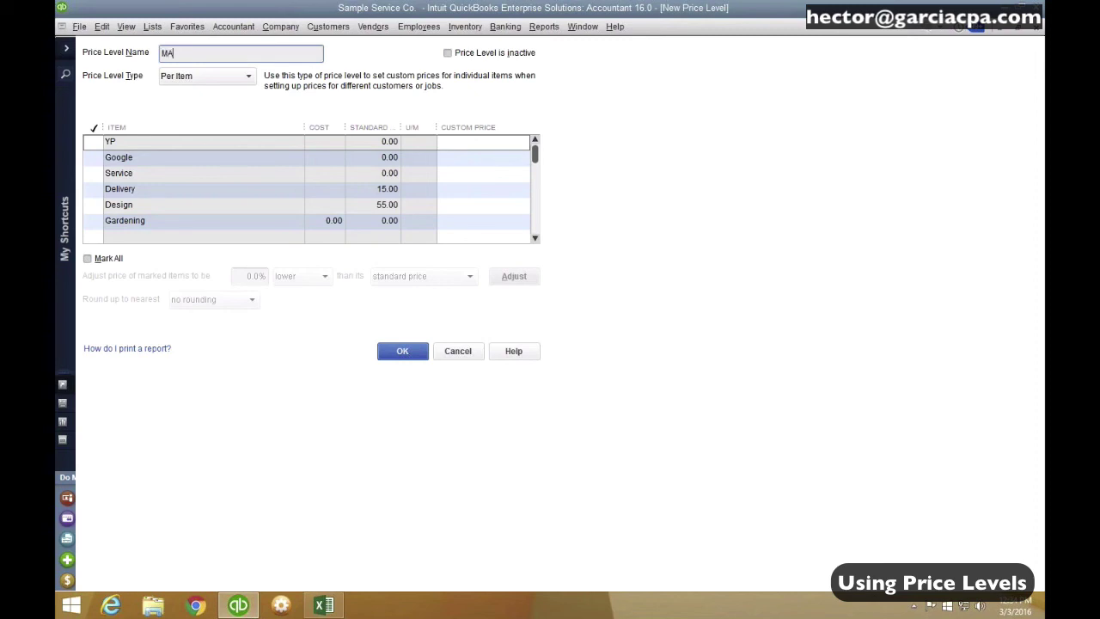
type("X SALES PRICE")
mouse_move(534, 155)
left_mouse_down()
mouse_move(534, 177)
mouse_move(540, 161)
left_mouse_up()
left_click(93, 205)
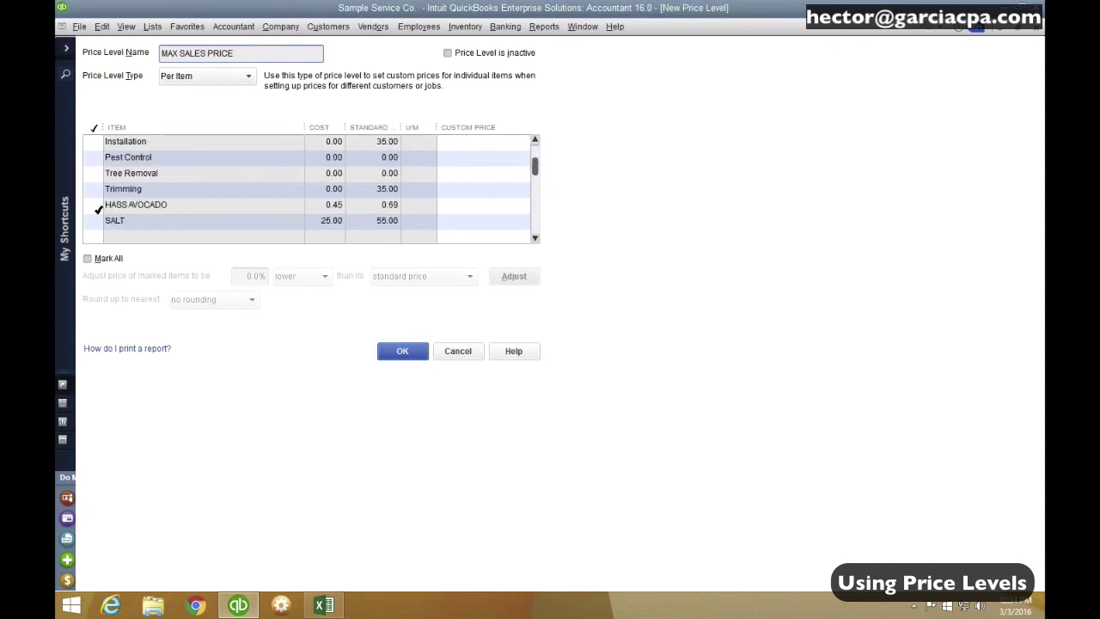
left_click(450, 206)
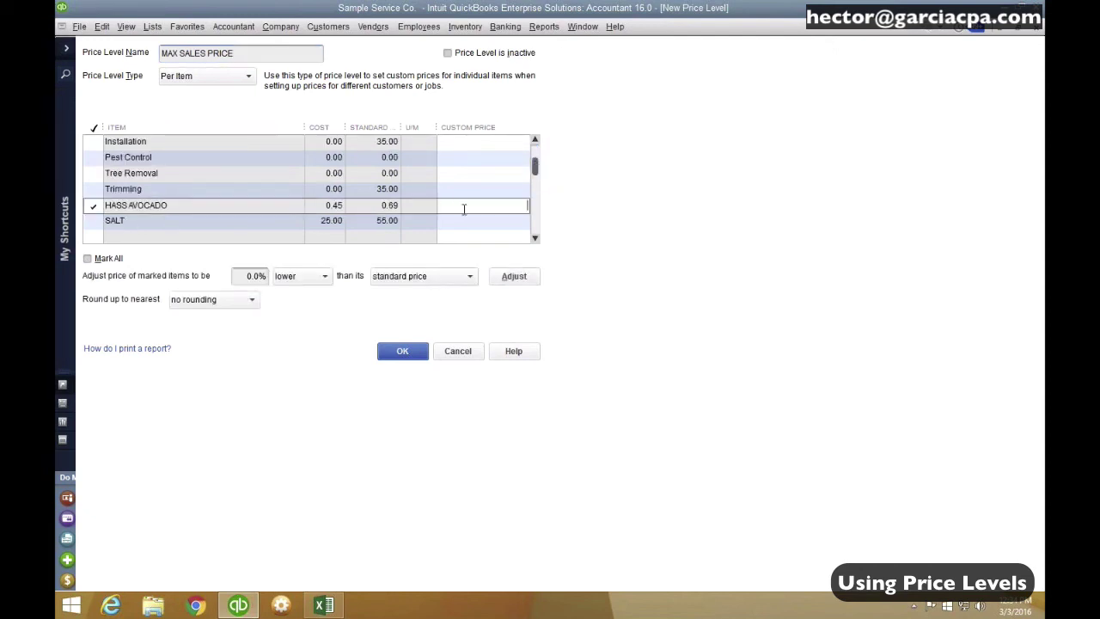
type(".89")
double_click(509, 206)
left_click(415, 354)
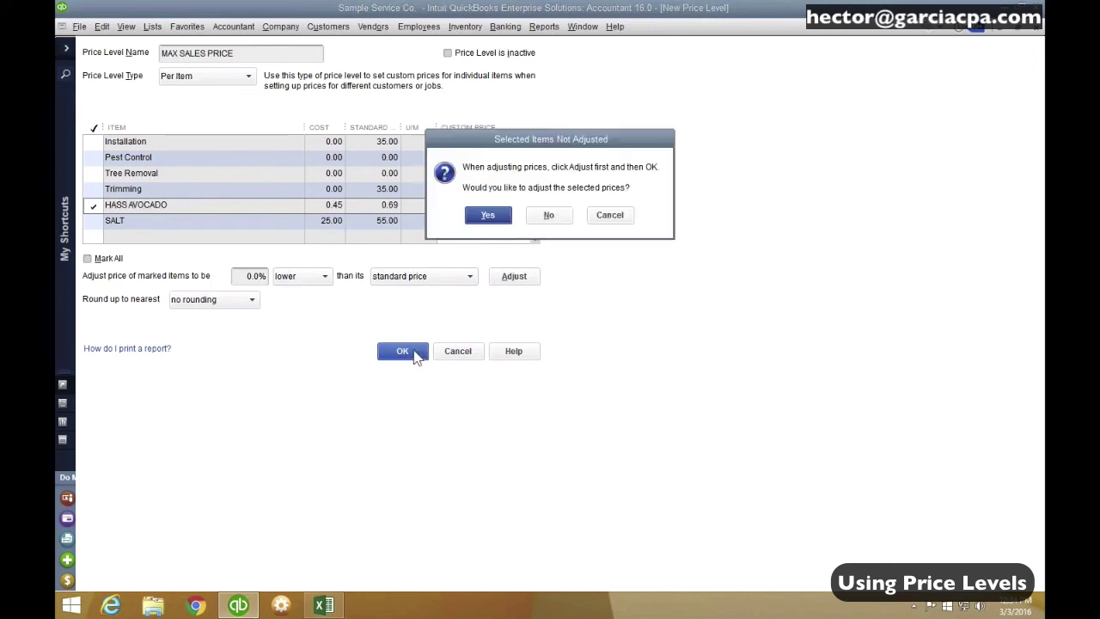
left_click(487, 216)
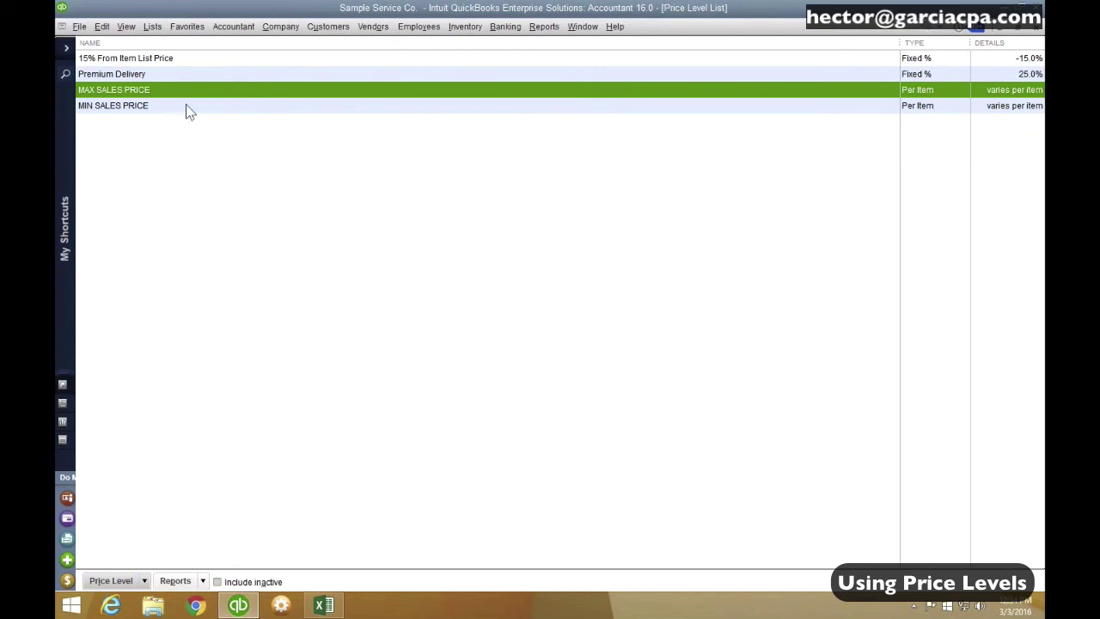
Change HASS AVOCADO's custom price in MAX SALES PRICE to 0.89 and save
double_click(160, 93)
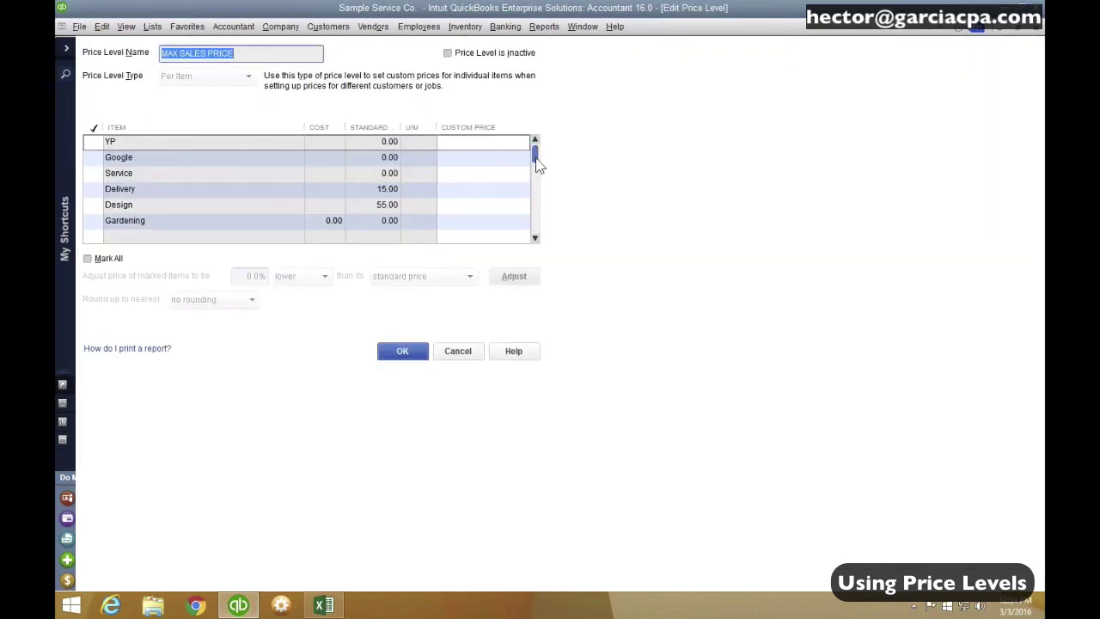
mouse_move(537, 164)
left_mouse_down()
mouse_move(542, 237)
mouse_move(538, 166)
left_mouse_up()
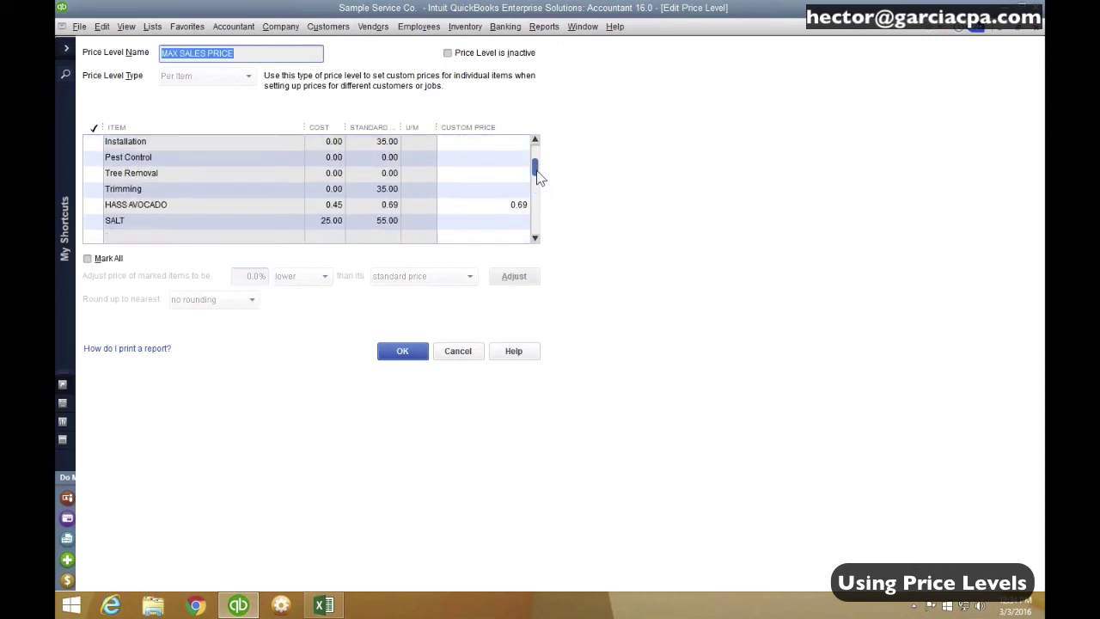
left_click(483, 204)
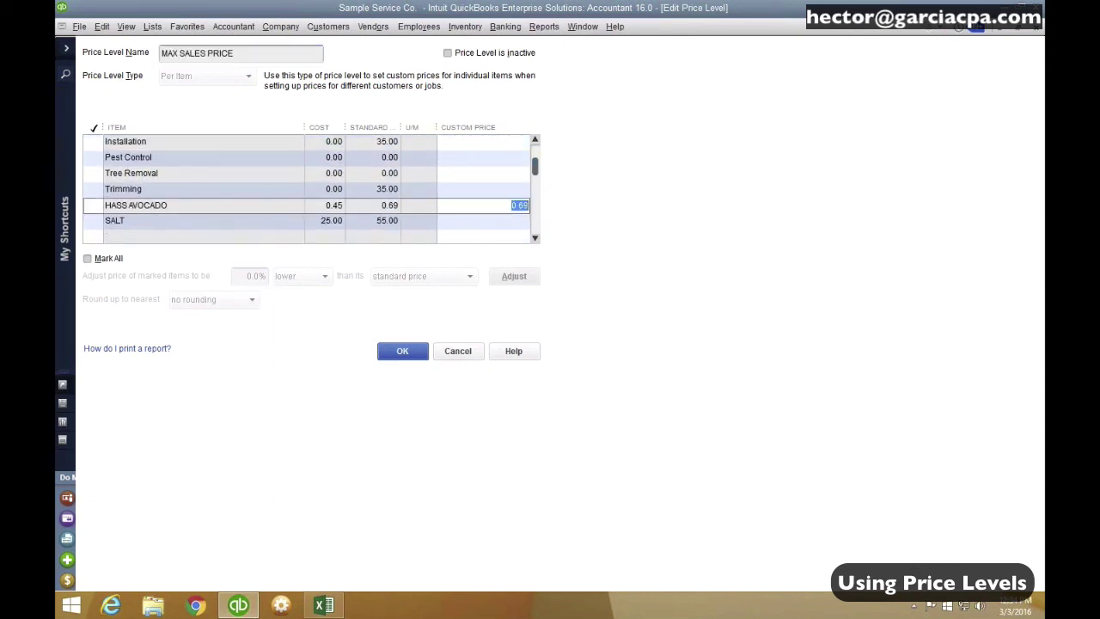
key("BackSpace")
key("Tab")
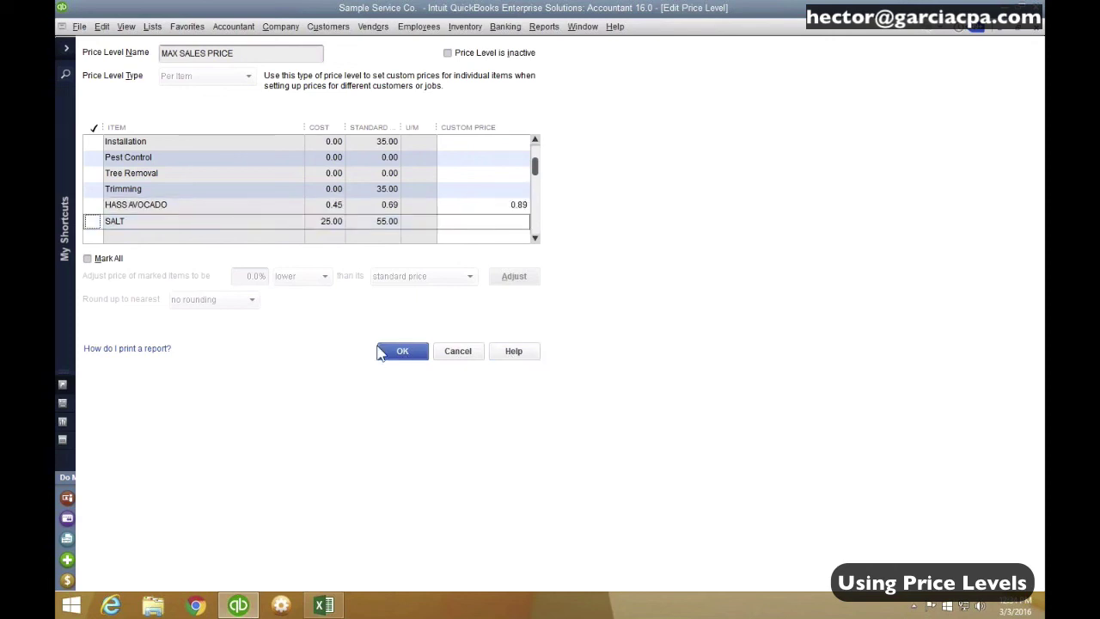
left_click(402, 351)
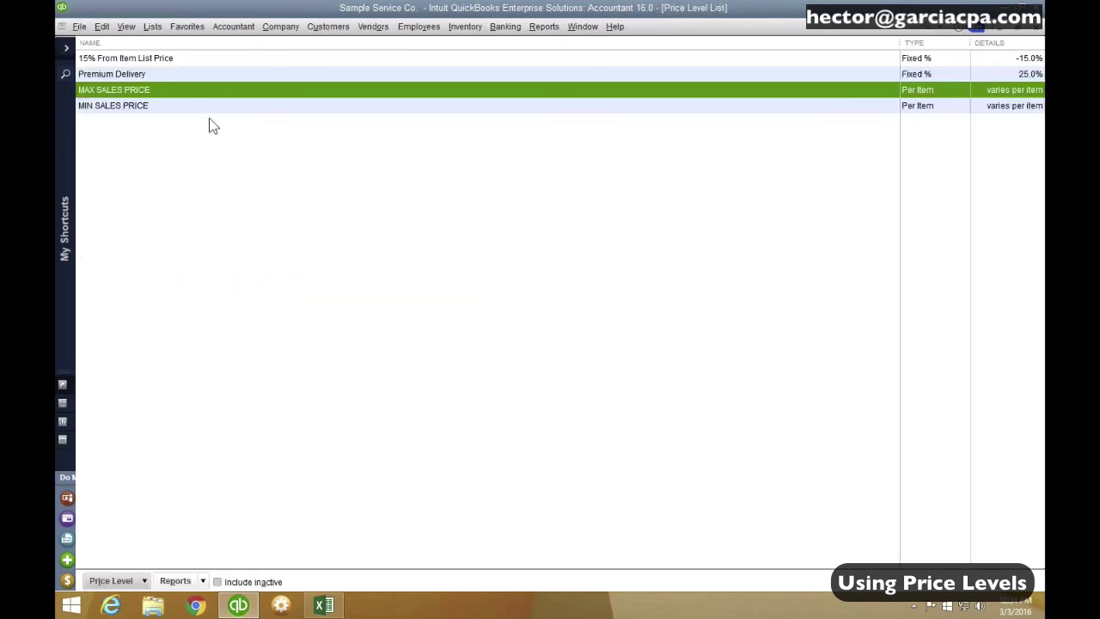
Check that MIN SALES PRICE still prices HASS AVOCADO at 0.59, closing it unchanged
double_click(151, 107)
left_click(533, 218)
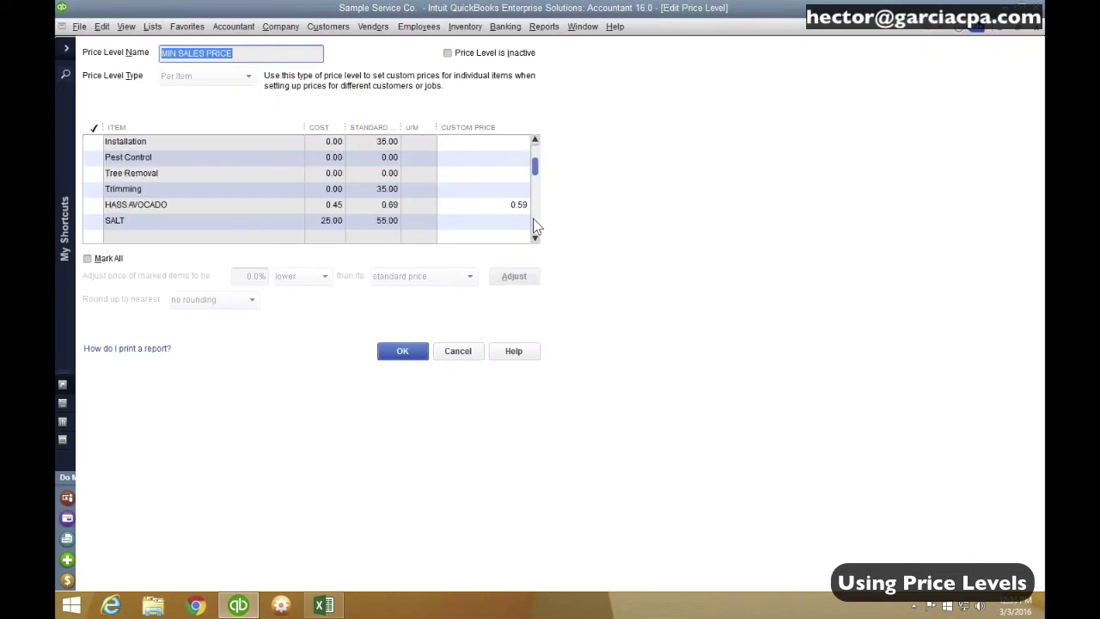
left_click(534, 214)
left_click(532, 176)
left_click(500, 206)
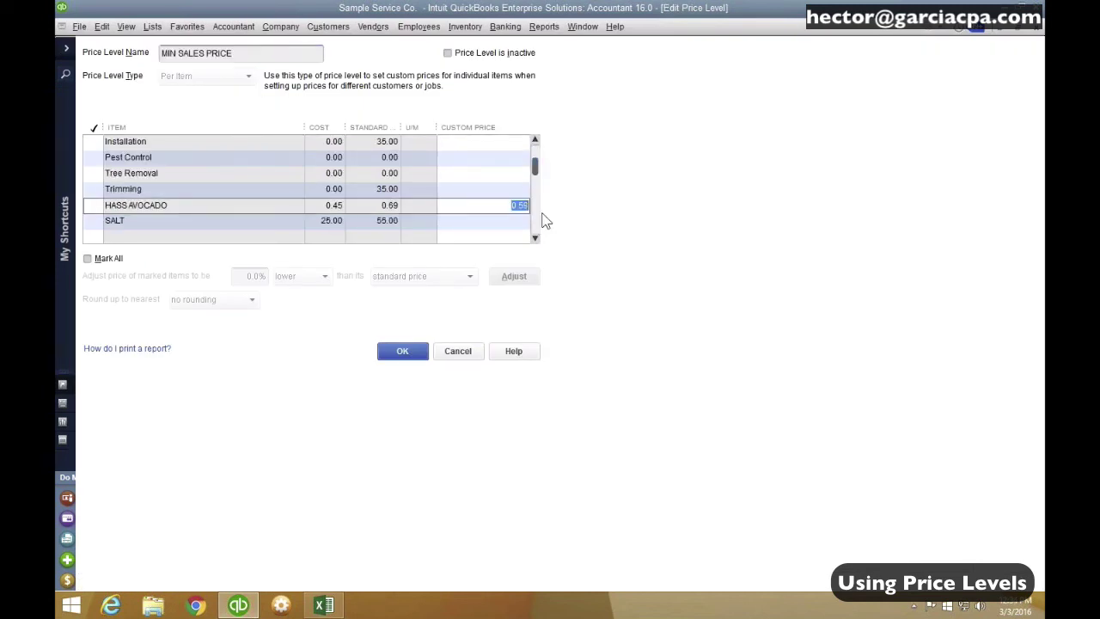
left_click(404, 352)
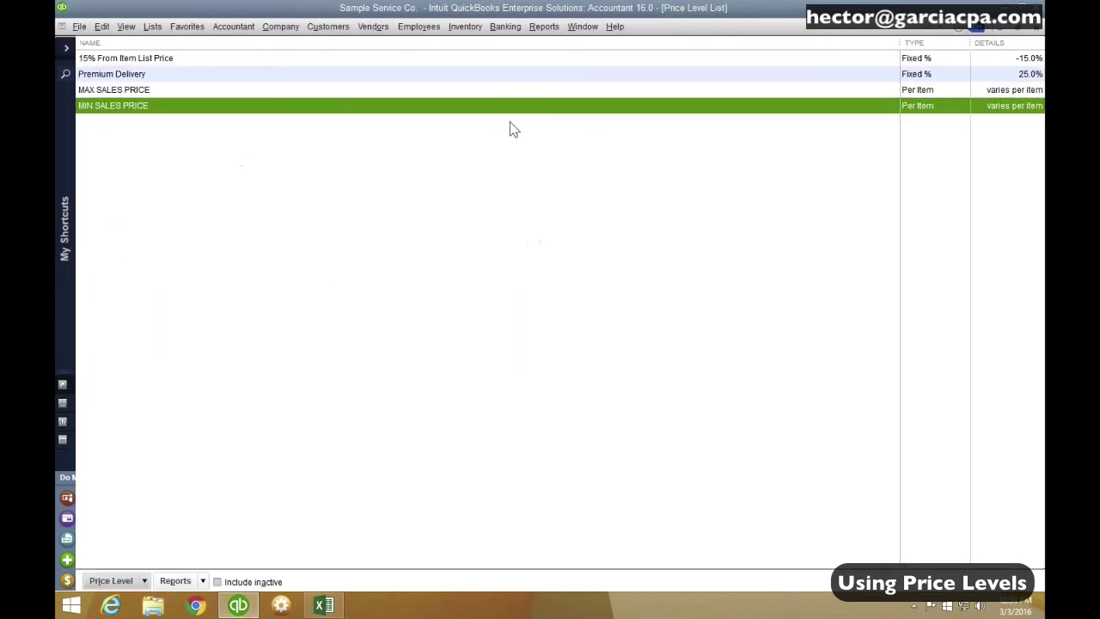
Enter hass on a new estimate line and view its price levels, leaving the cost at 0.69
left_click(1038, 31)
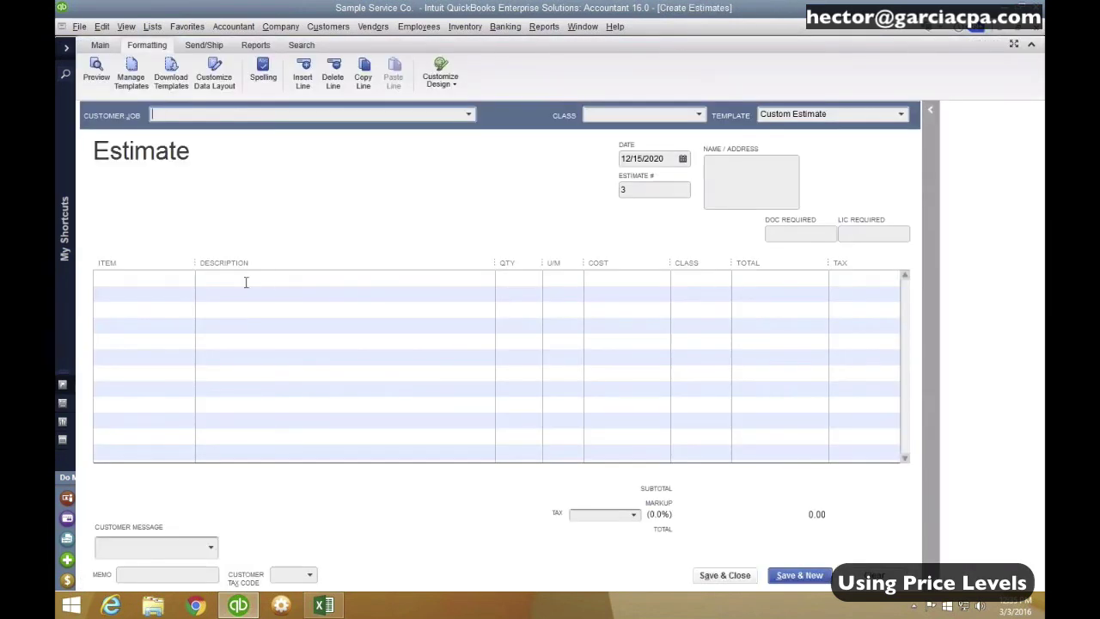
left_click(173, 285)
type("hass")
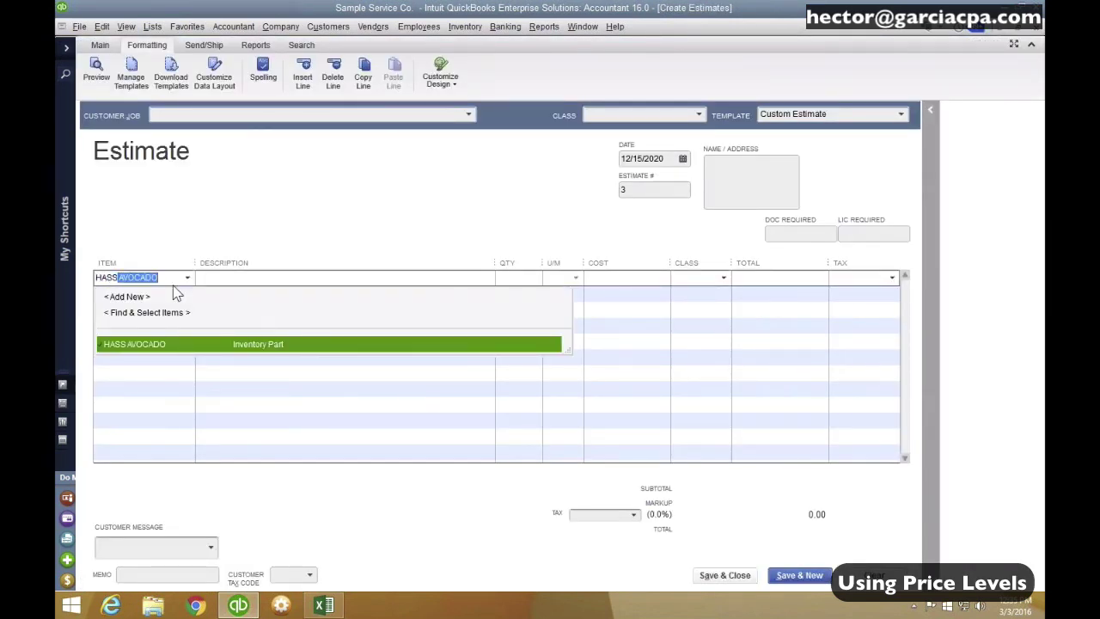
key("Tab")
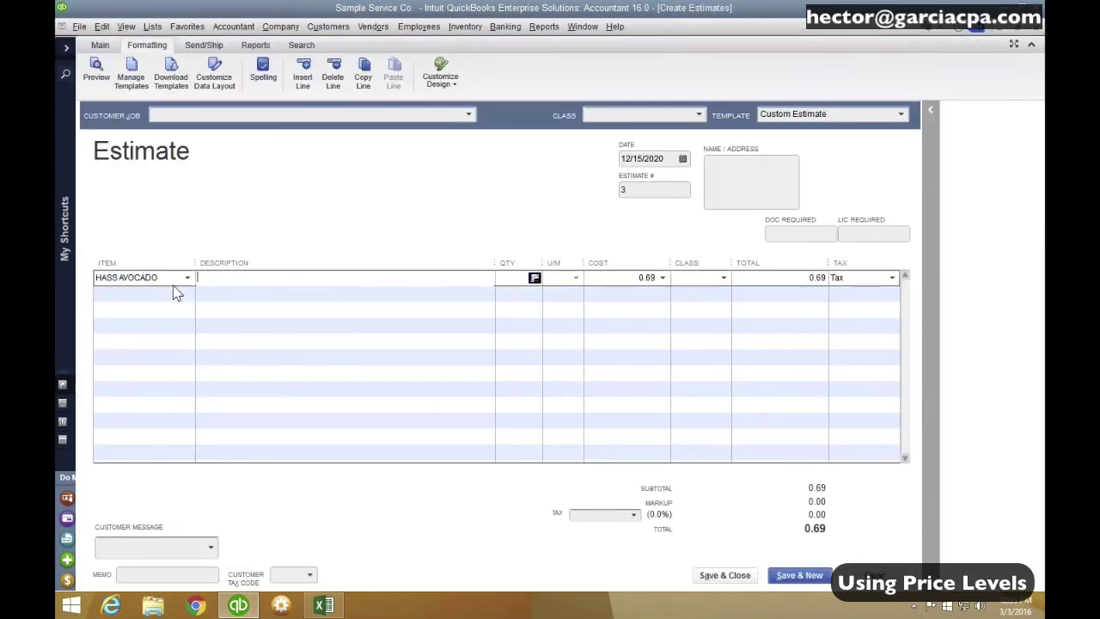
left_click(661, 277)
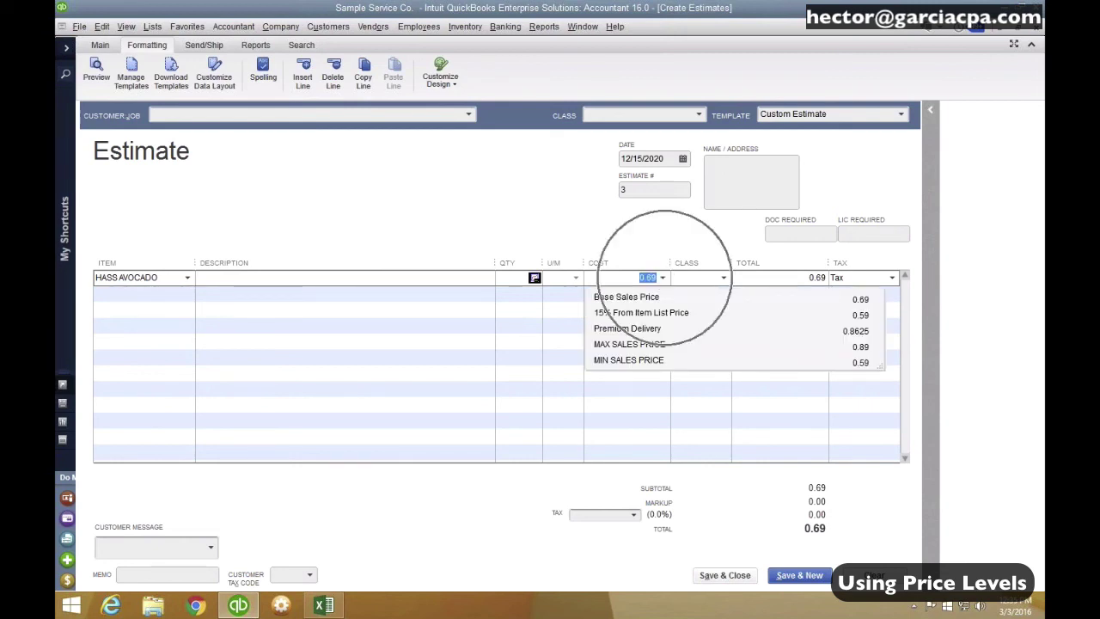
left_click(866, 319)
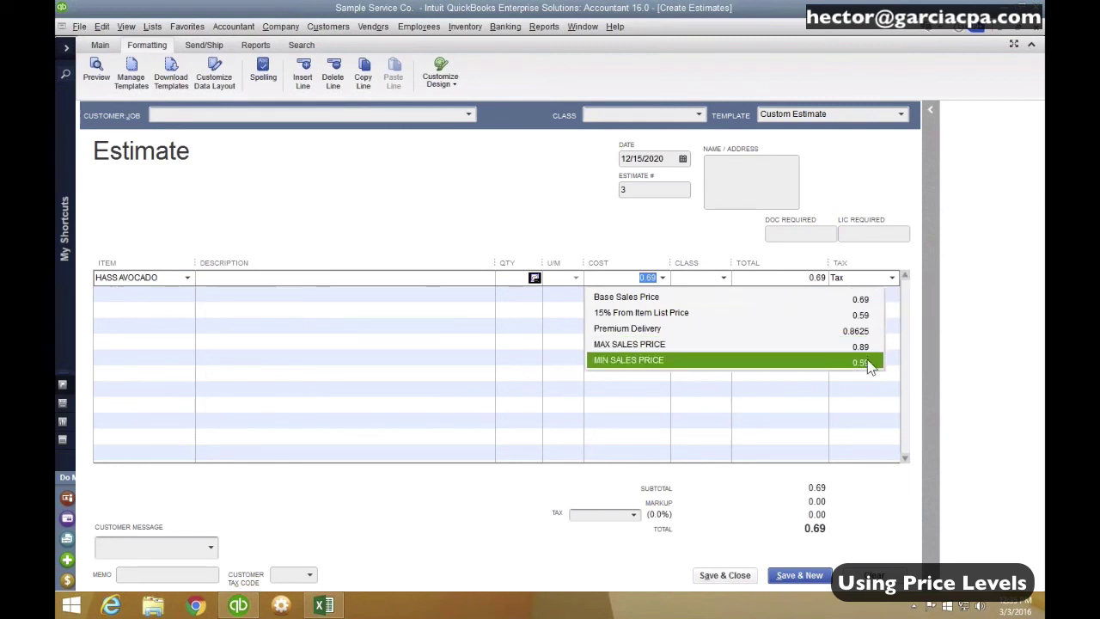
key("Escape")
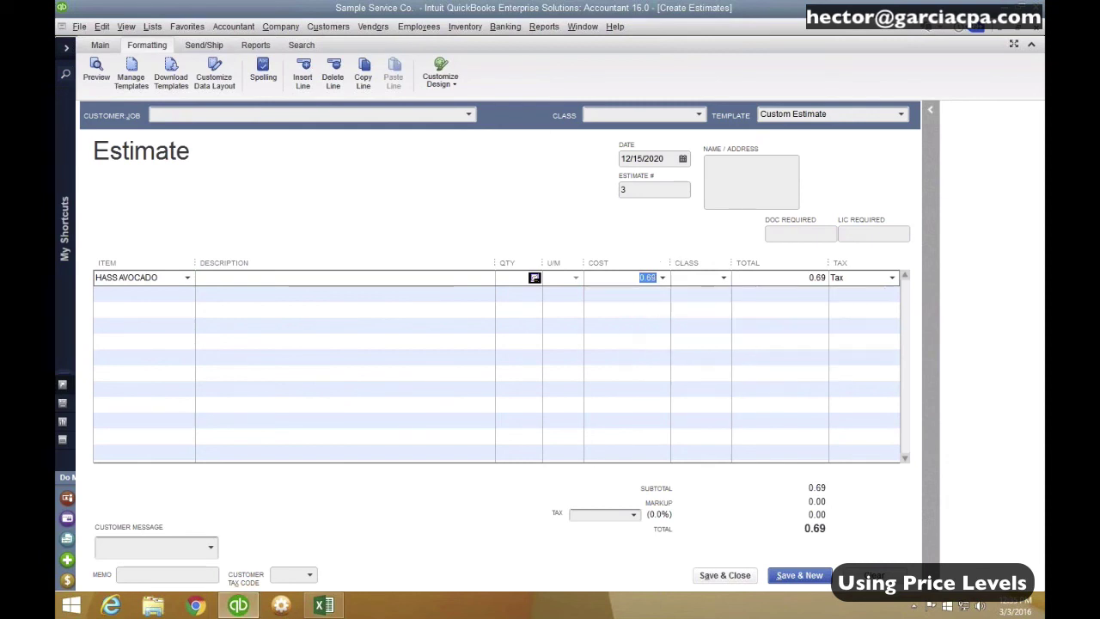